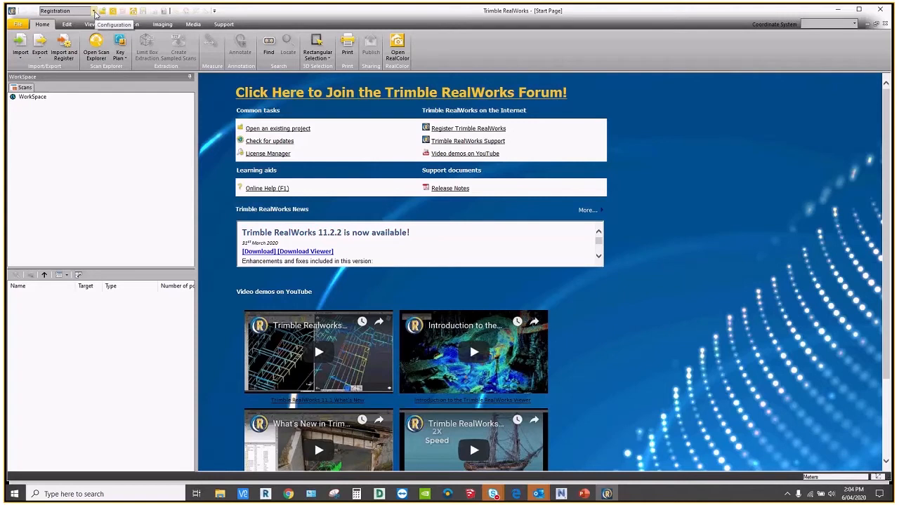
# Step: Use the Registration configuration and open the "tx8 200320 demo" RWP project from the folder of the same name
pyautogui.click(94, 11)
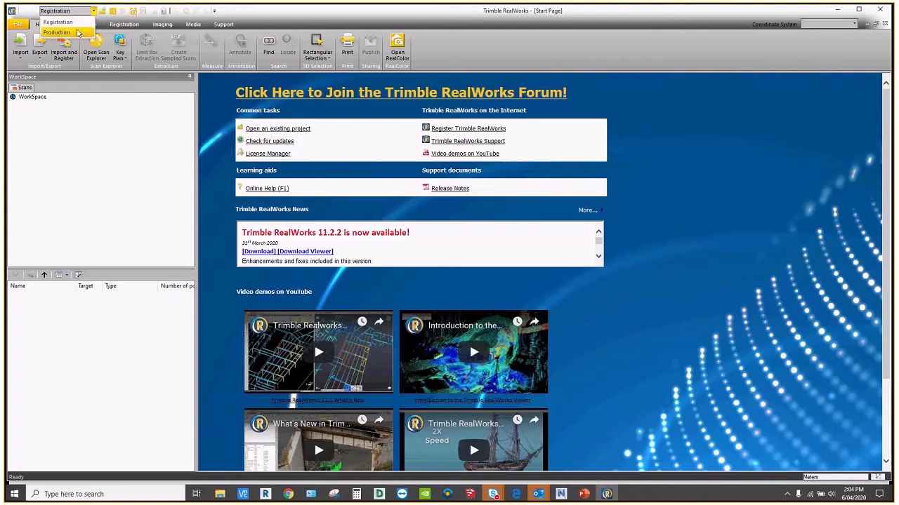
pyautogui.click(78, 23)
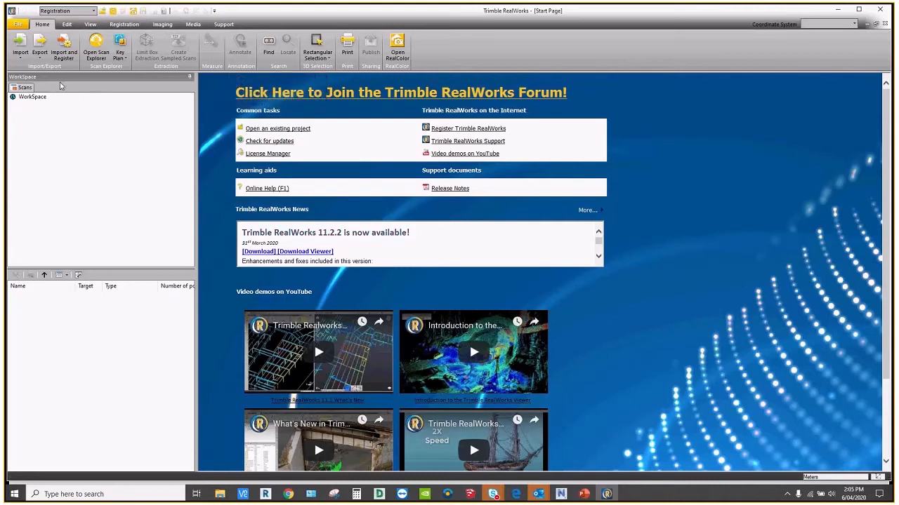
pyautogui.click(21, 51)
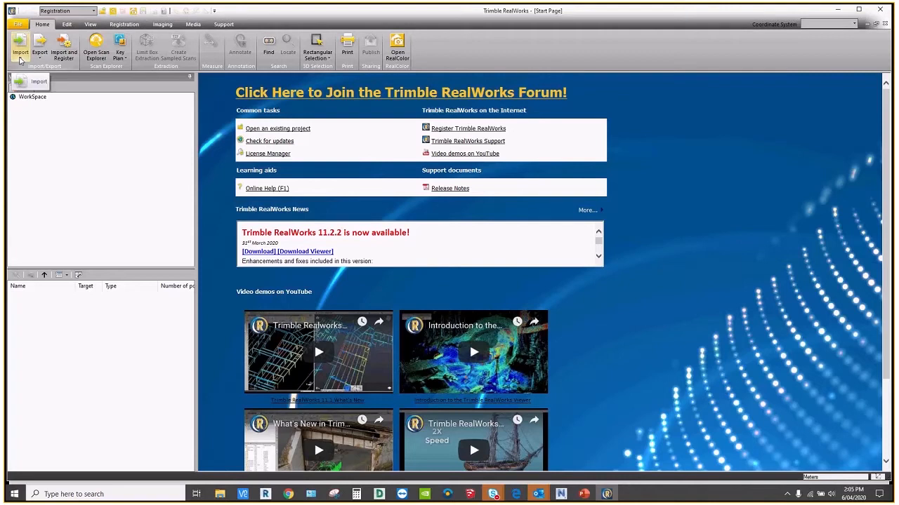
pyautogui.click(19, 59)
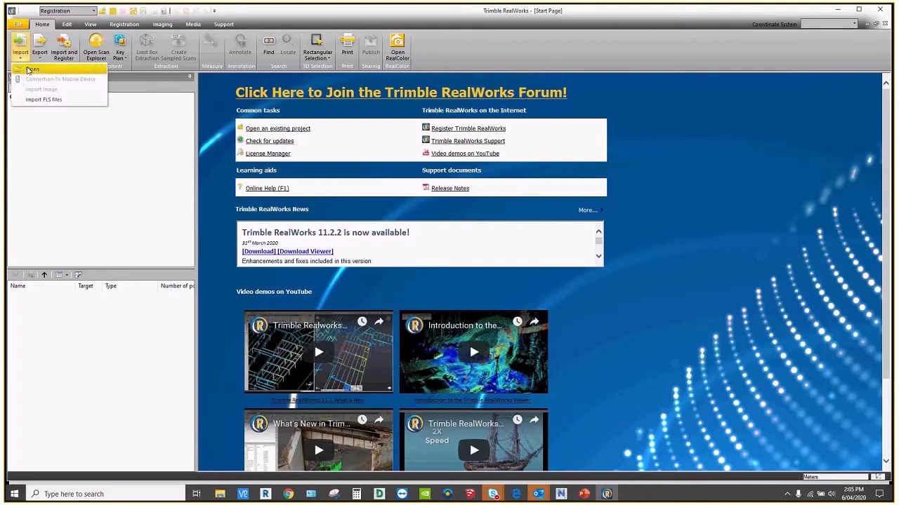
pyautogui.click(31, 69)
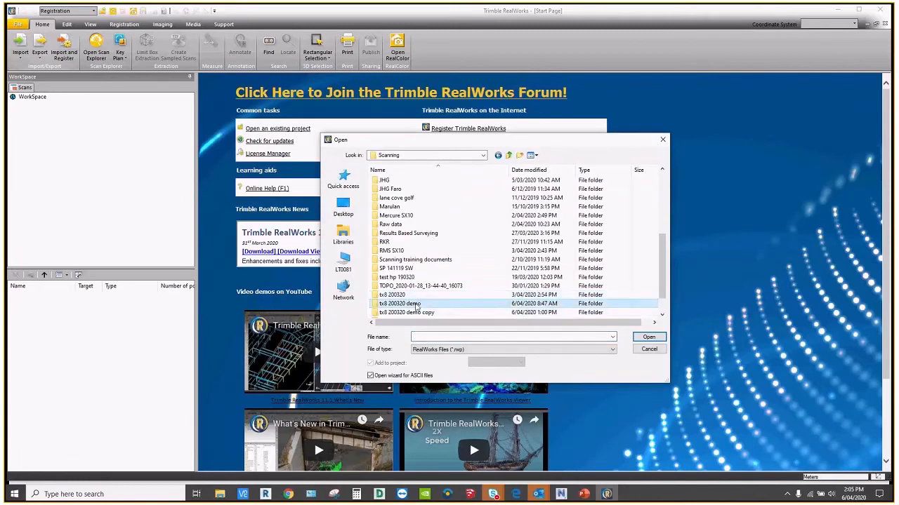
pyautogui.doubleClick(410, 303)
pyautogui.click(400, 189)
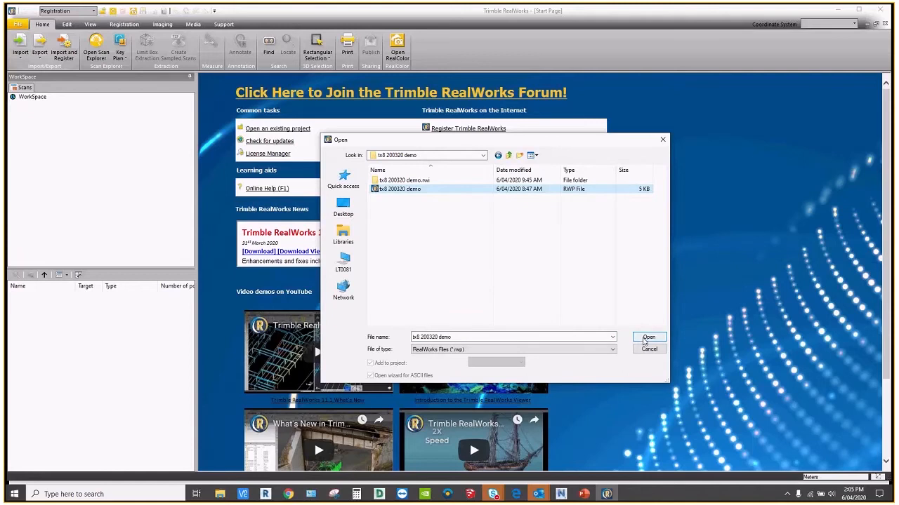
pyautogui.click(647, 338)
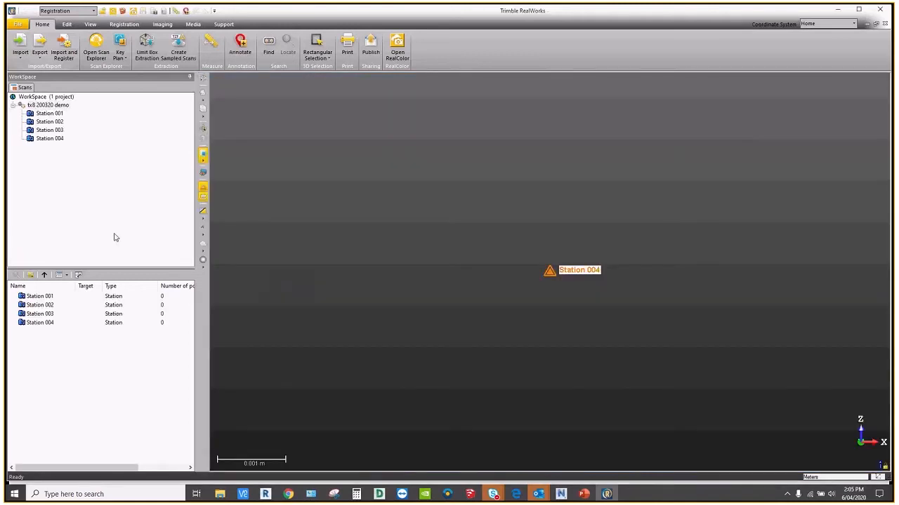
pyautogui.click(21, 58)
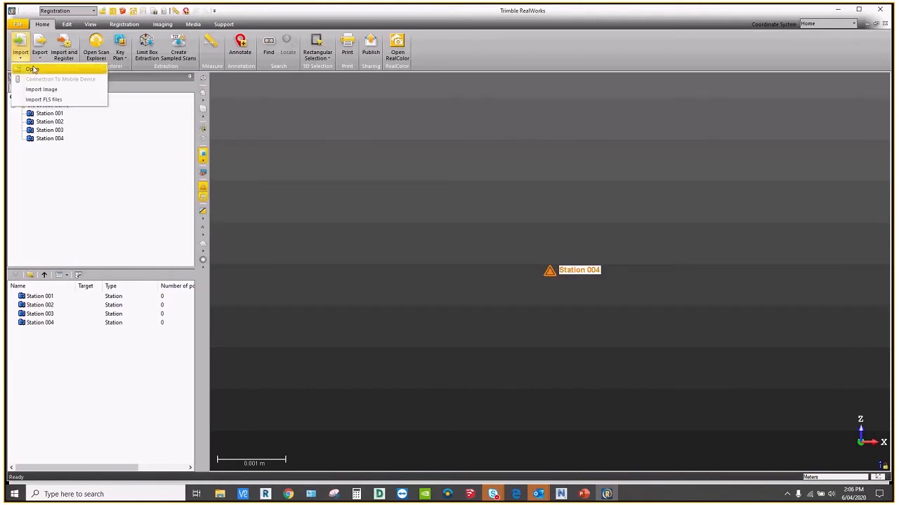
pyautogui.click(32, 69)
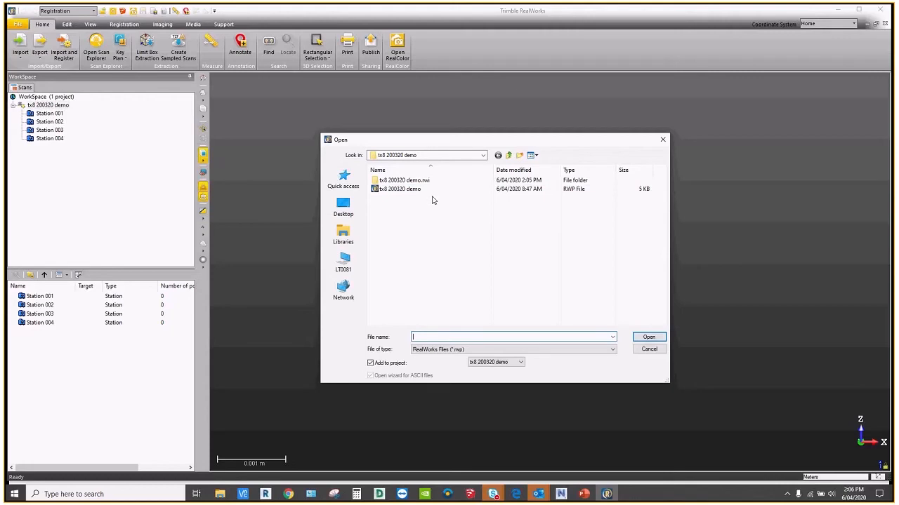
pyautogui.click(648, 349)
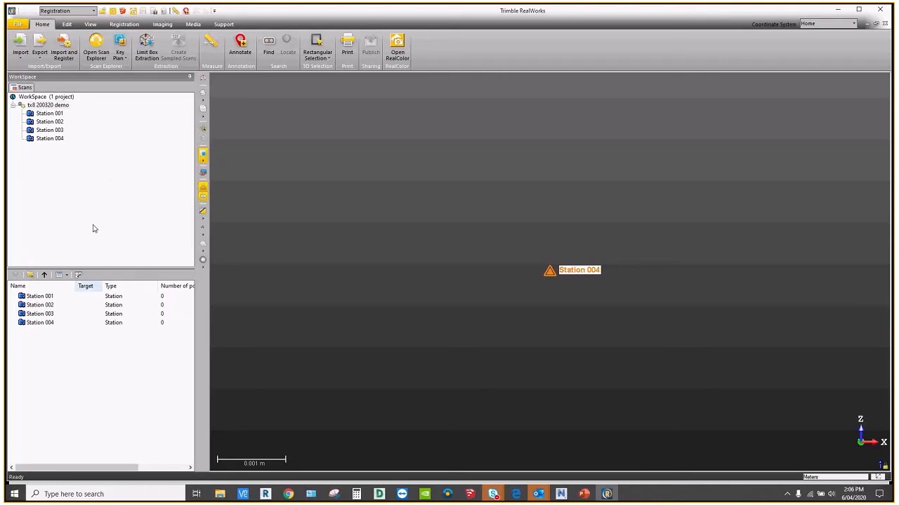
# Step: Examine the stations in the "tx8 200320 demo" project tree and toggle the station markers off and back on
pyautogui.click(54, 114)
pyautogui.click(53, 122)
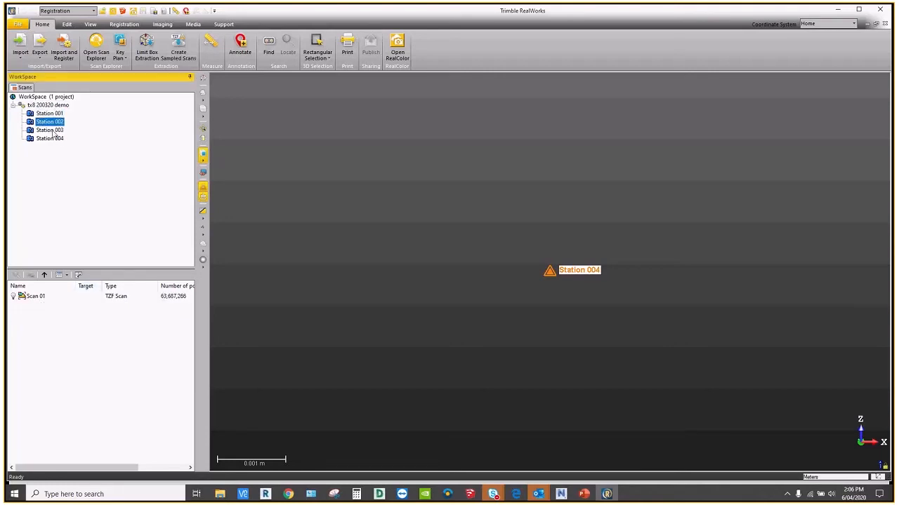
pyautogui.click(48, 104)
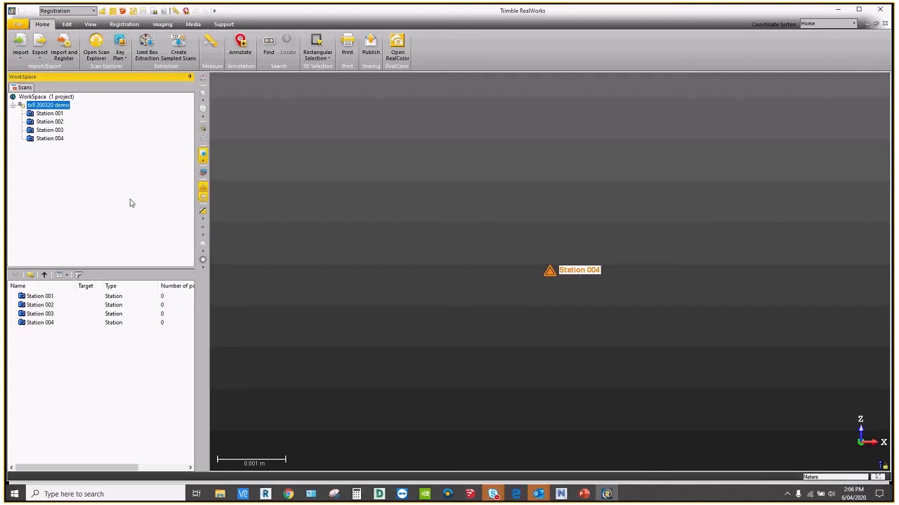
pyautogui.click(203, 189)
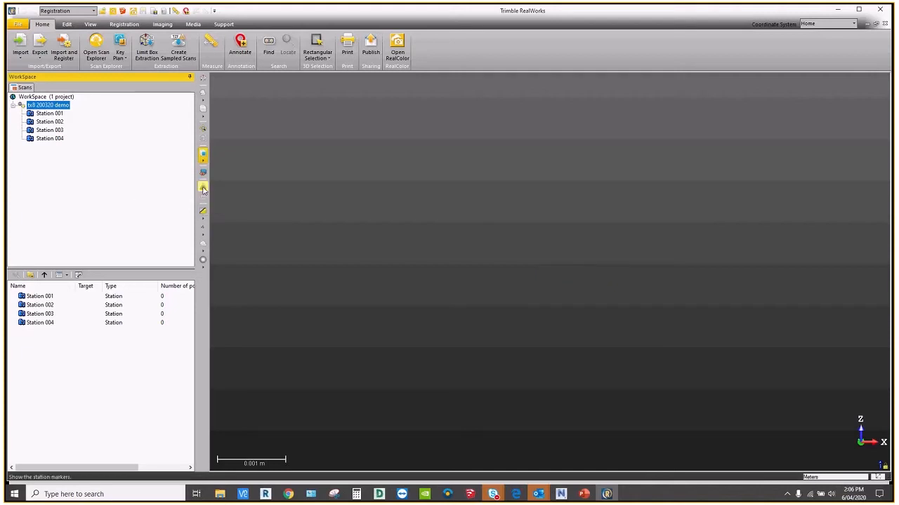
pyautogui.click(203, 189)
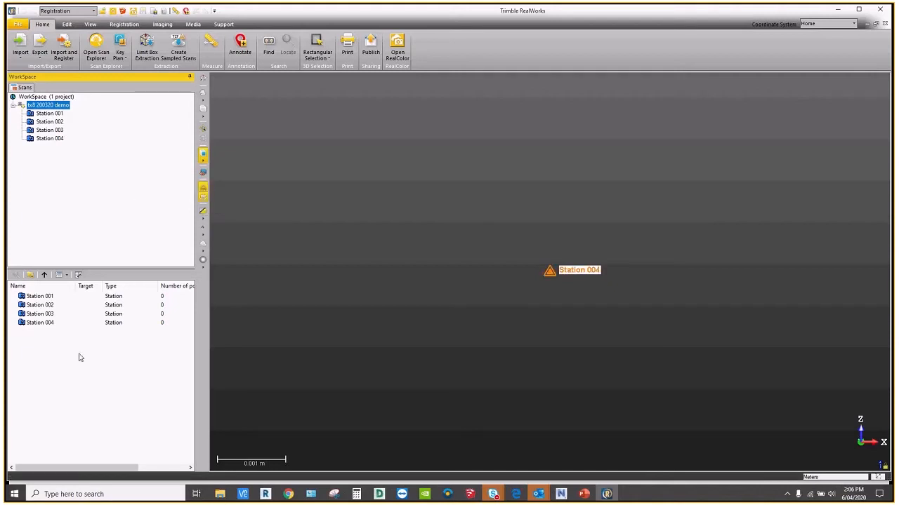
# Step: Examine the TZF scan contained in Station 002 and return to the project's station list
pyautogui.doubleClick(59, 305)
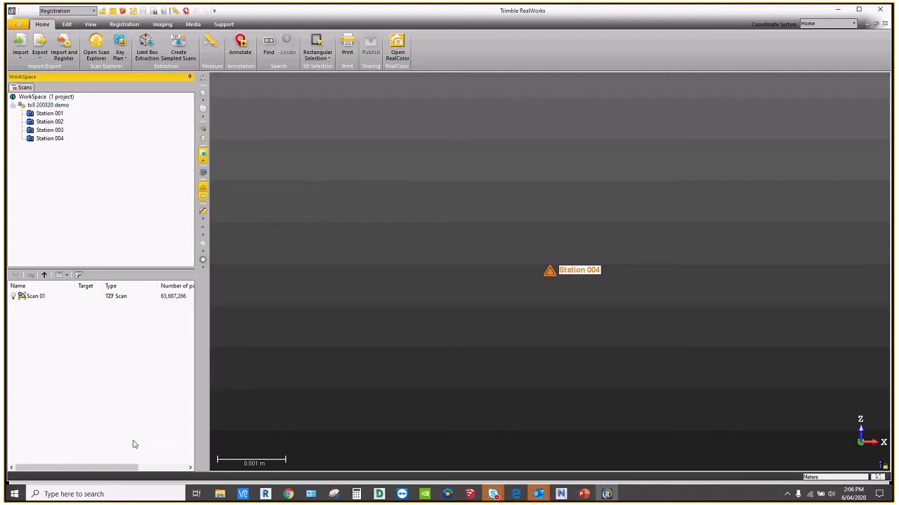
pyautogui.click(137, 297)
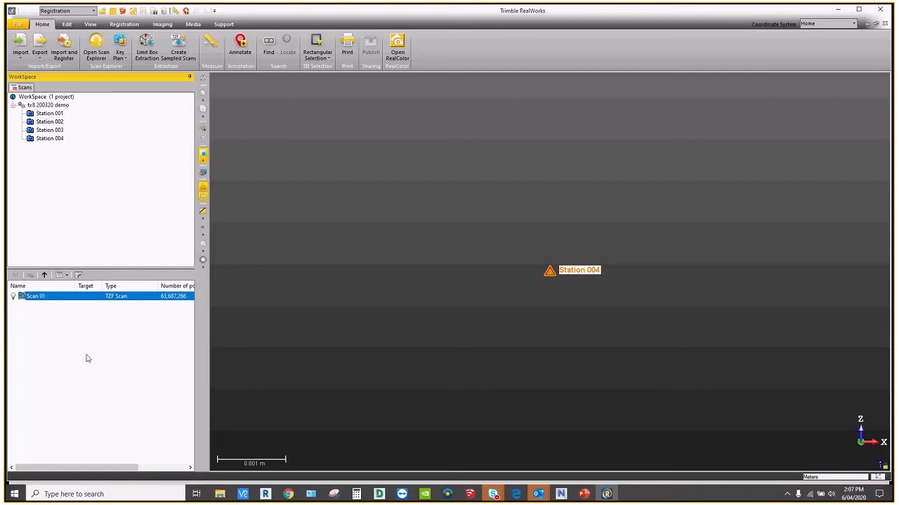
pyautogui.click(44, 275)
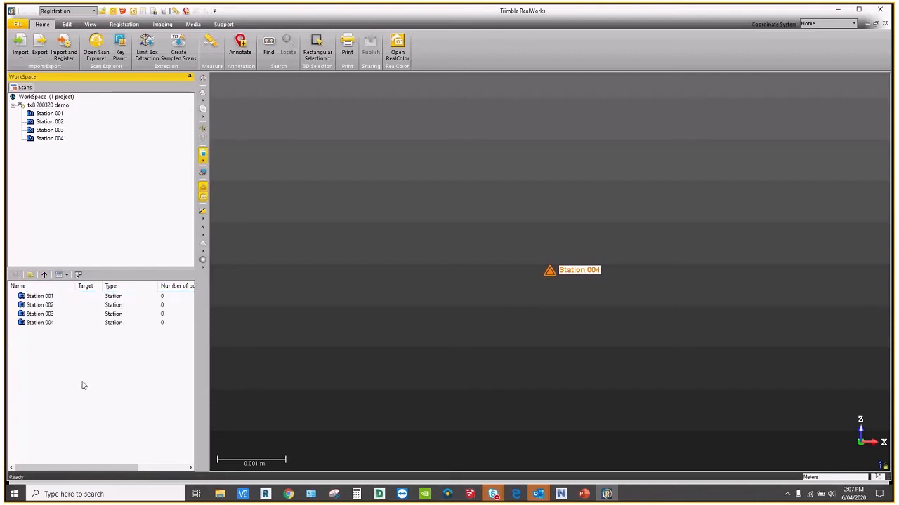
pyautogui.doubleClick(62, 305)
pyautogui.click(100, 296)
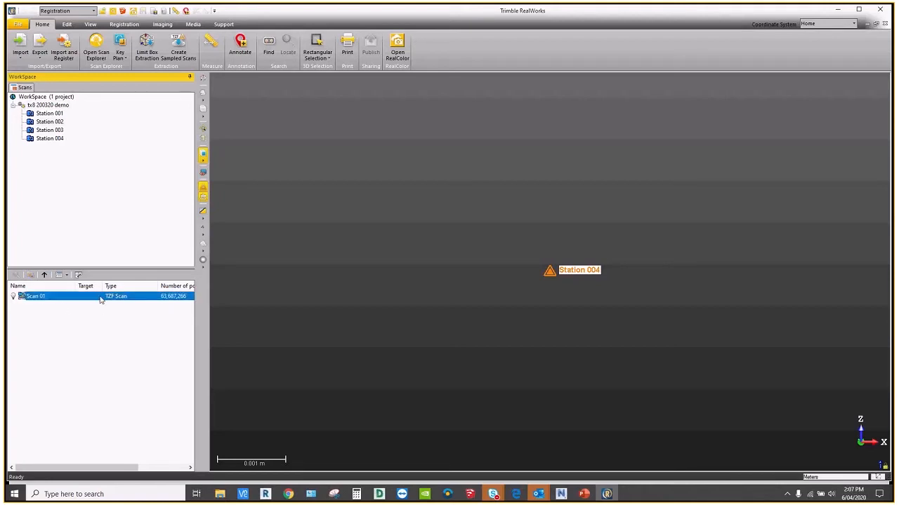
pyautogui.press('BackSpace')
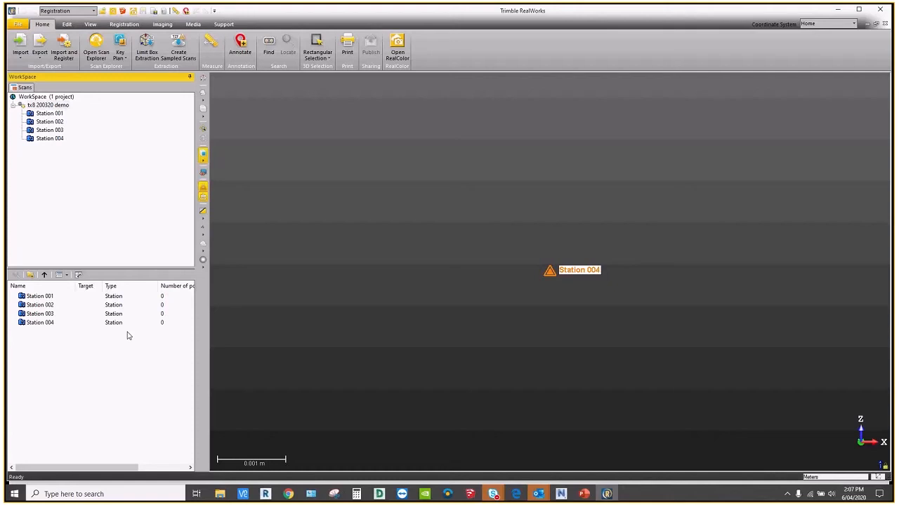
# Step: Start creating sampled scans for Stations 001 to 004 with Sampling by Step as the sampling type
pyautogui.click(51, 296)
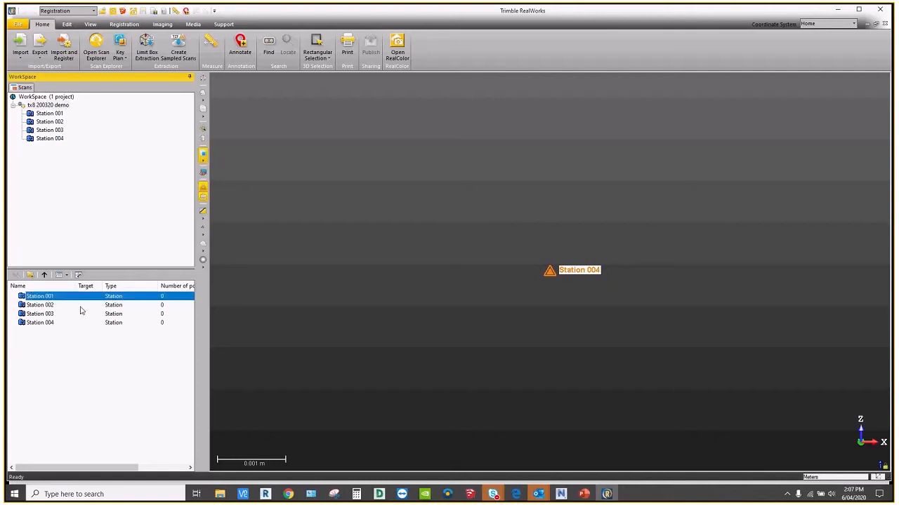
pyautogui.keyDown('shift'); pyautogui.click(45, 323); pyautogui.keyUp('shift')
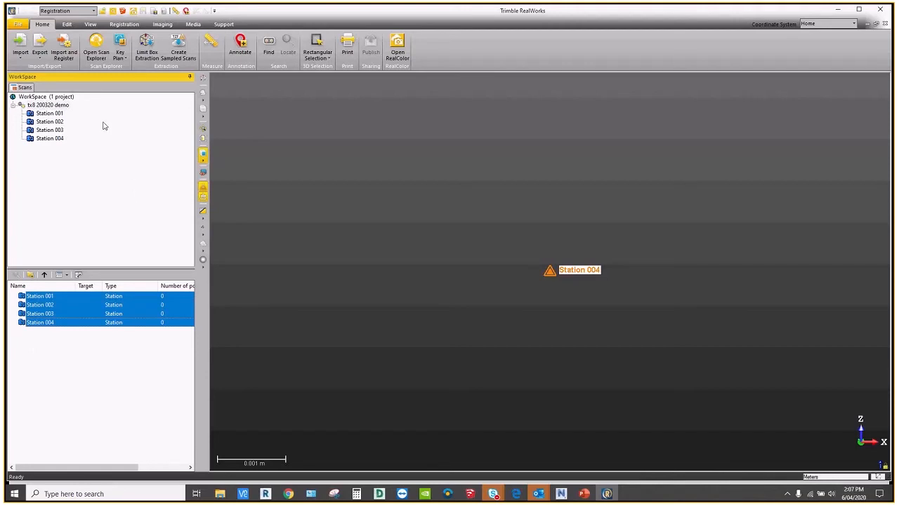
pyautogui.click(181, 46)
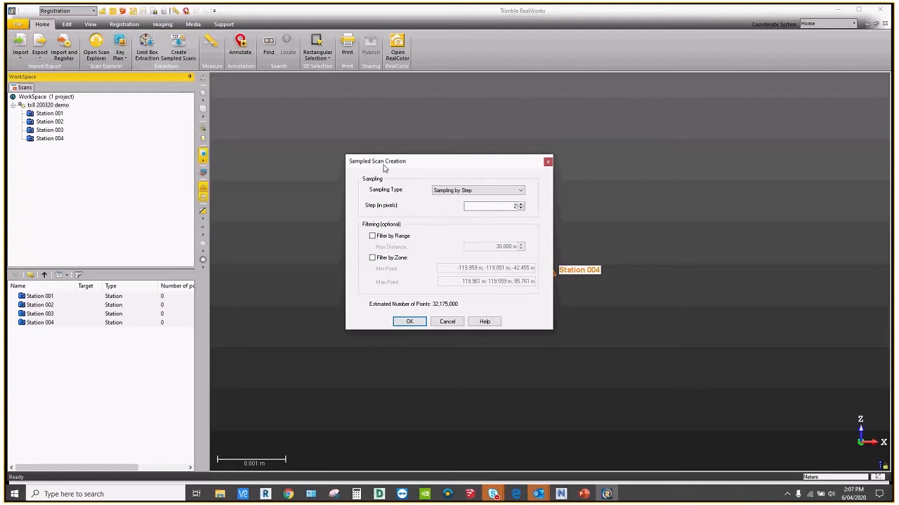
pyautogui.click(464, 190)
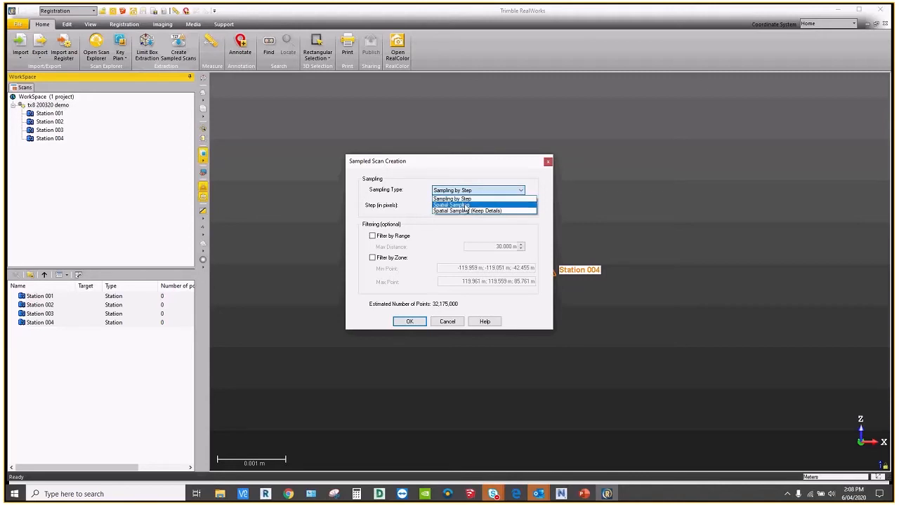
pyautogui.press('Up')
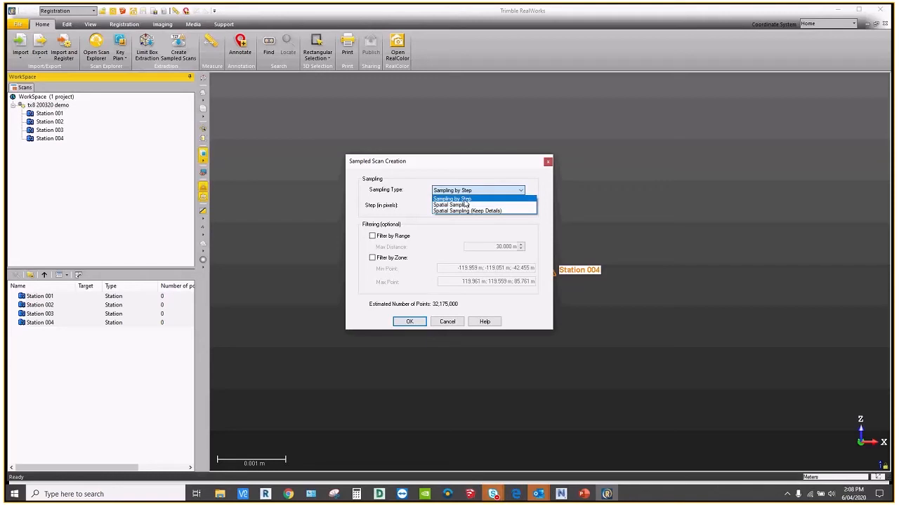
pyautogui.press('Return')
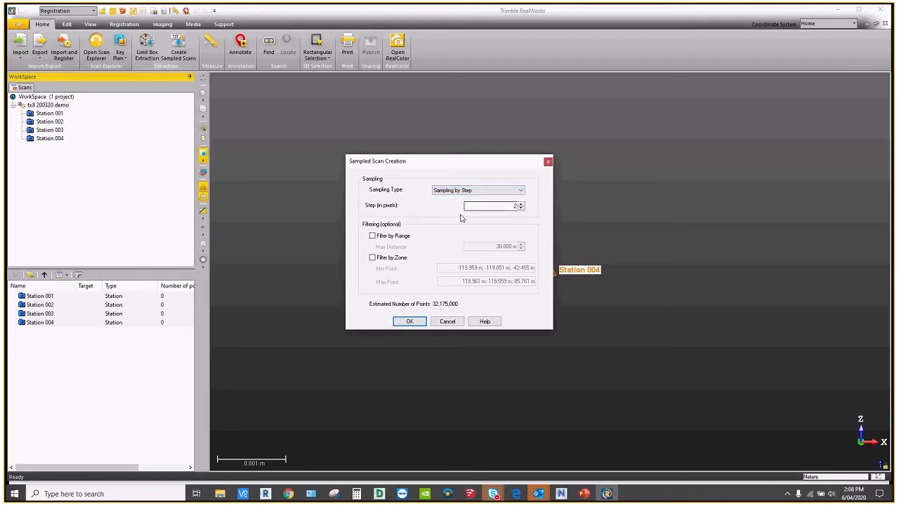
# Step: Set the sampling step to 4 pixels and generate the sampled scans without range or zone filtering
pyautogui.click(521, 209)
pyautogui.click(520, 203)
pyautogui.click(520, 204)
pyautogui.click(521, 204)
pyautogui.click(521, 203)
pyautogui.click(521, 203)
pyautogui.click(521, 204)
pyautogui.click(521, 209)
pyautogui.click(413, 322)
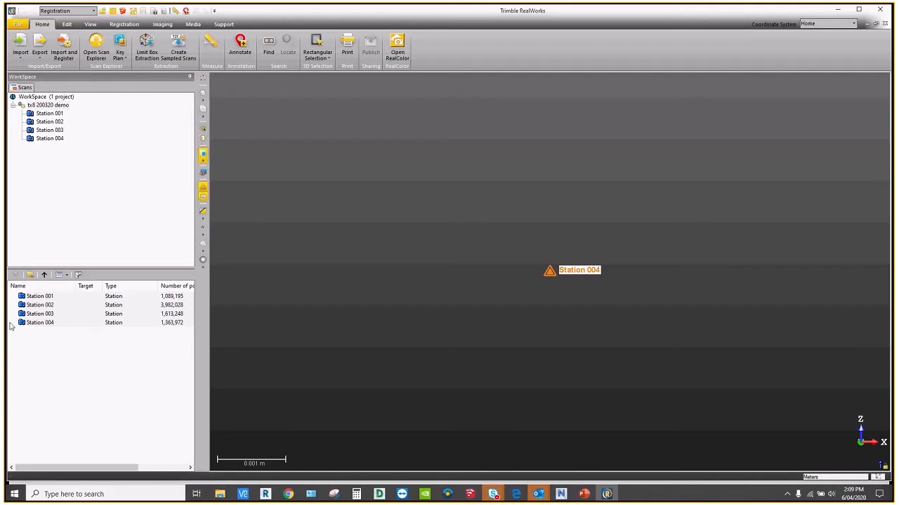
# Step: Examine the sampled and TZF scans inside Station 003 and return to the station list
pyautogui.doubleClick(49, 315)
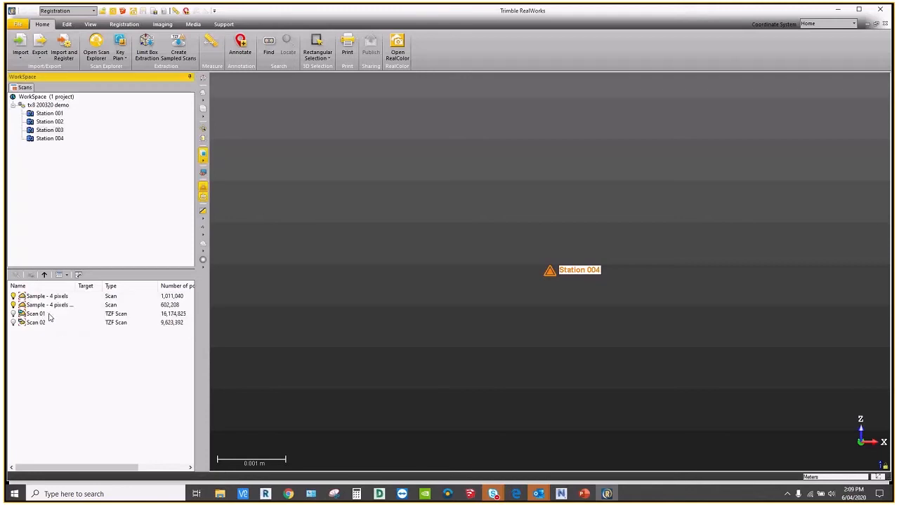
pyautogui.click(39, 322)
pyautogui.click(42, 314)
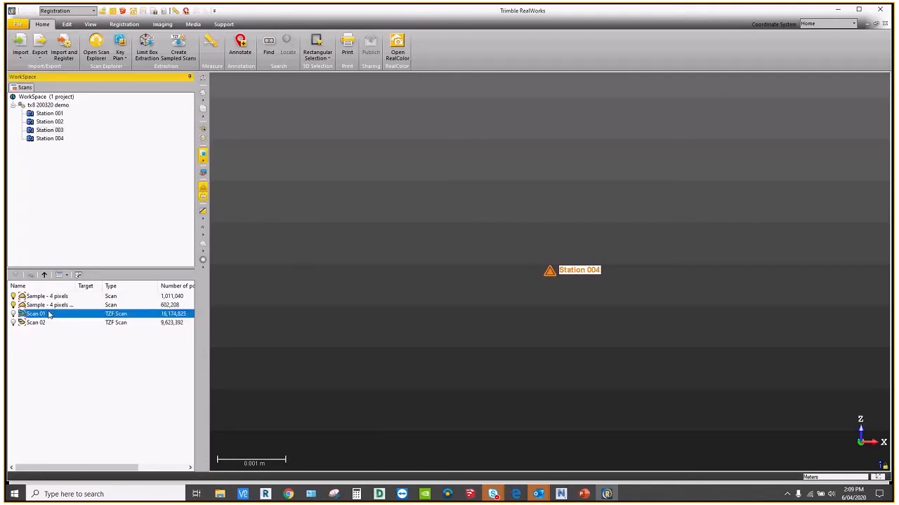
pyautogui.click(44, 275)
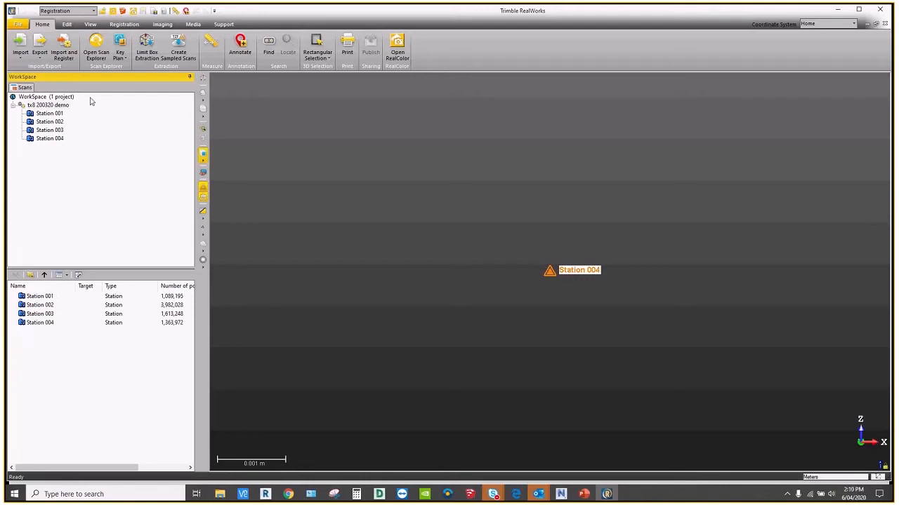
# Step: Display the sampled point clouds of all stations from the Top view
pyautogui.click(91, 24)
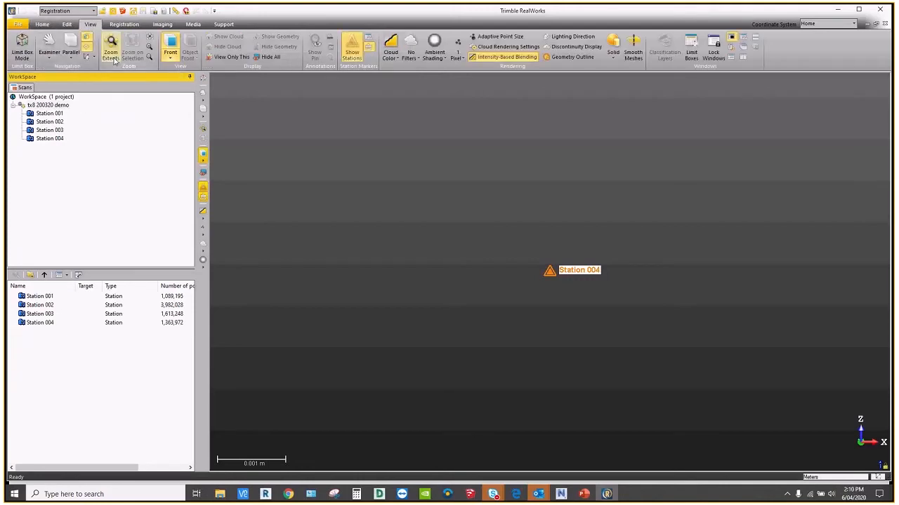
pyautogui.click(170, 56)
pyautogui.click(182, 90)
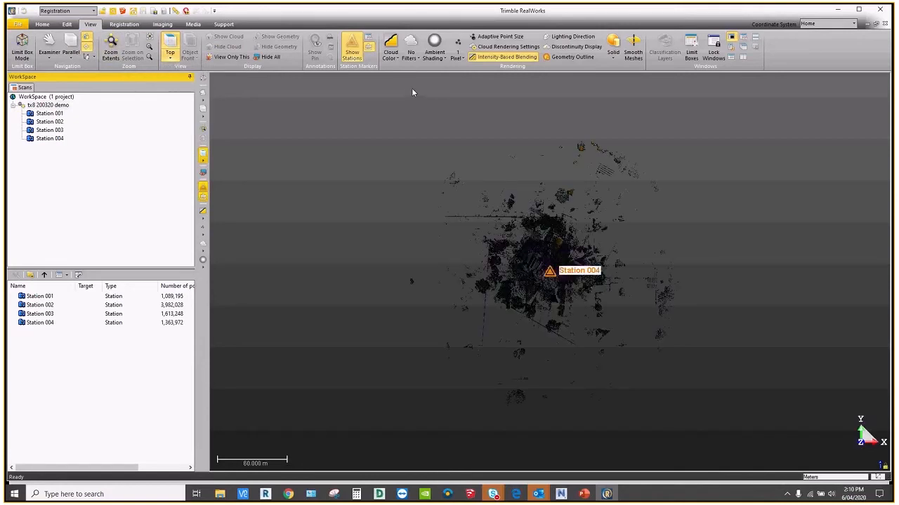
pyautogui.scroll(5, 593, 256)
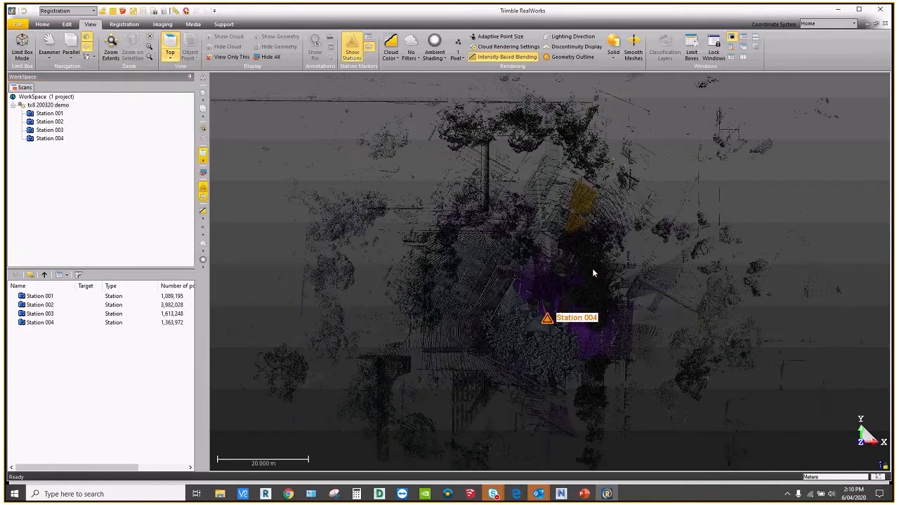
# Step: Color the point clouds by Station Color to compare how the stations' scans line up
pyautogui.click(390, 54)
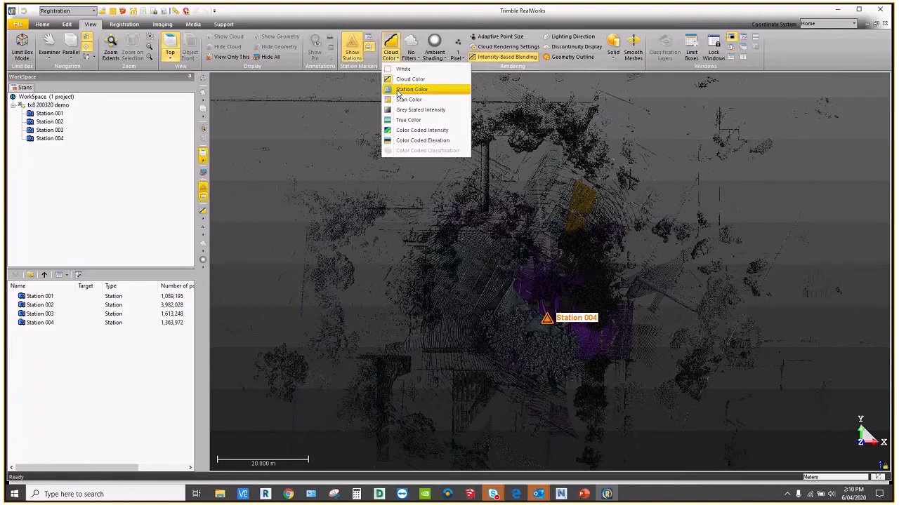
pyautogui.click(397, 89)
pyautogui.scroll(-4, 546, 319)
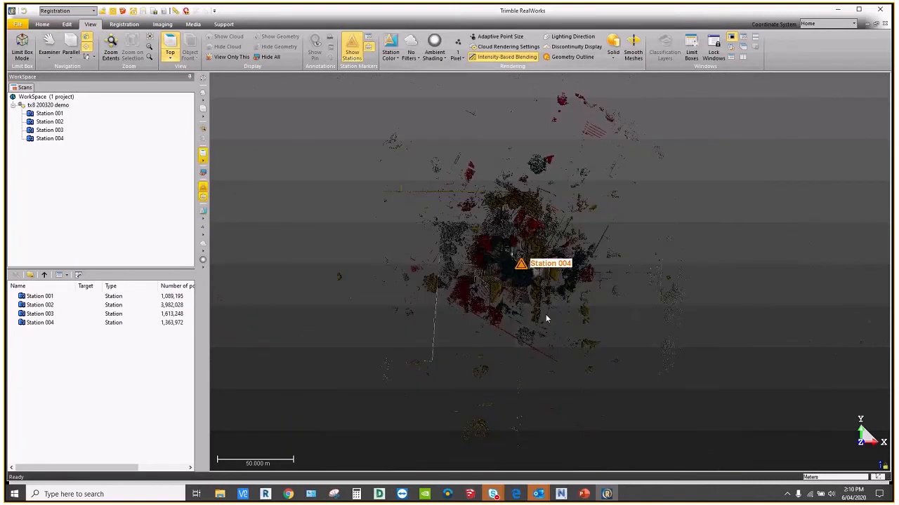
pyautogui.scroll(3, 475, 254)
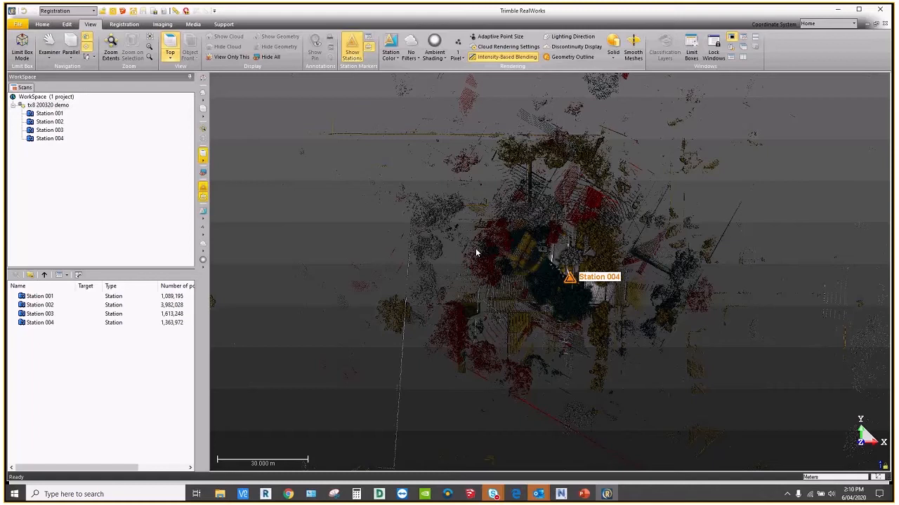
# Step: Measure the coordinates of a single point in the displayed point clouds and leave the measurement tool
pyautogui.click(175, 12)
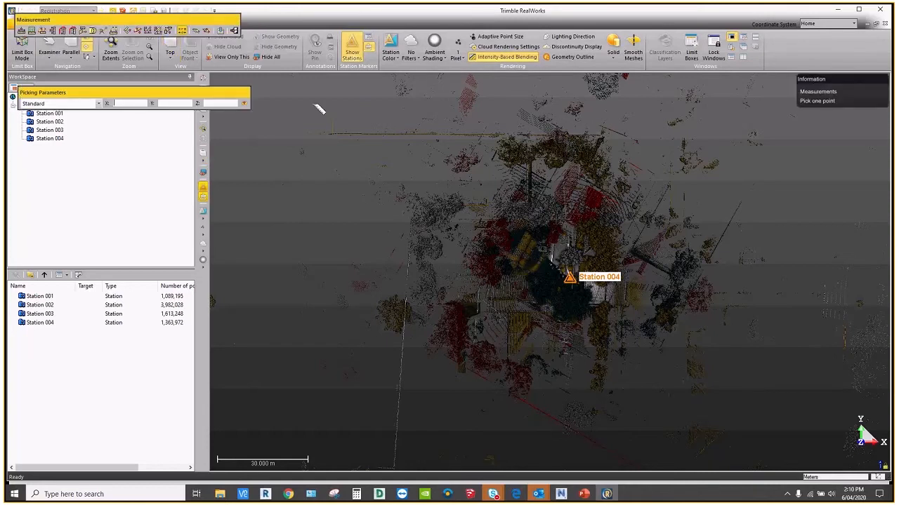
pyautogui.click(452, 131)
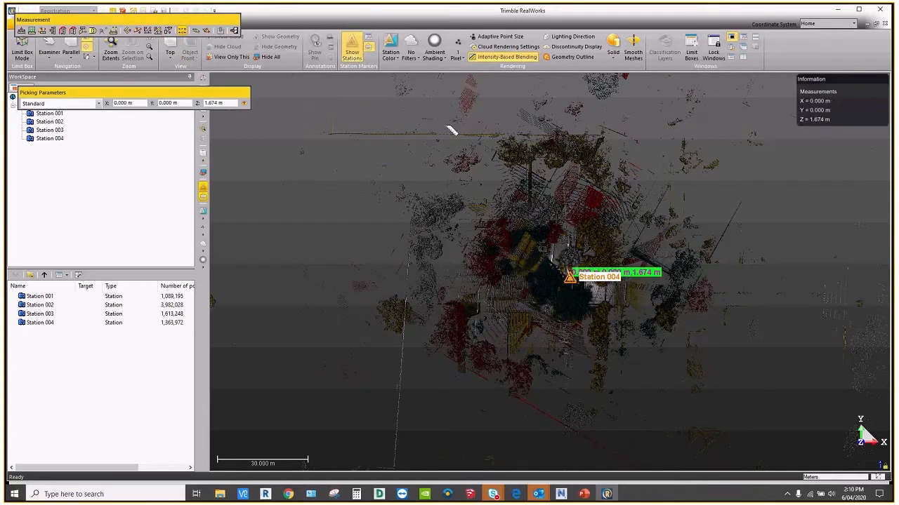
pyautogui.press('Escape')
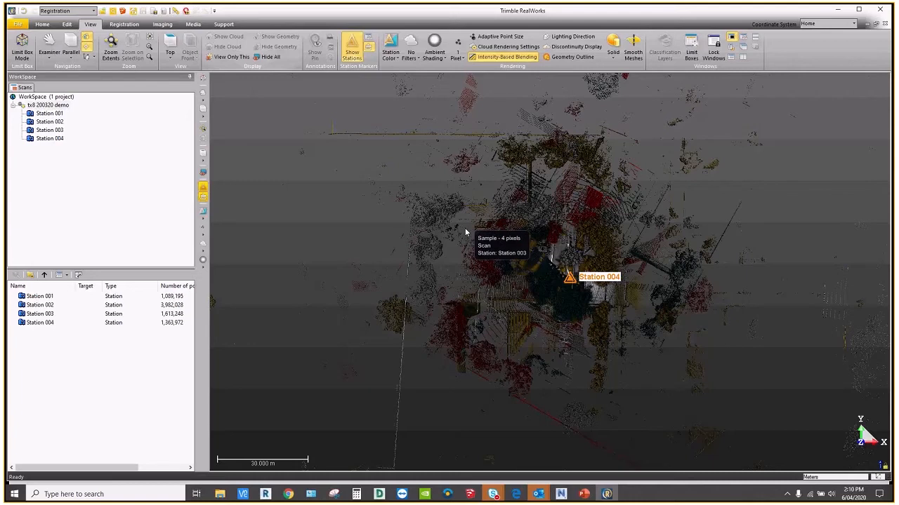
# Step: Select the tx8 200320 demo project and examine the scan-based, target-based and survey registration tools, including Auto-Register using Planes
pyautogui.click(59, 105)
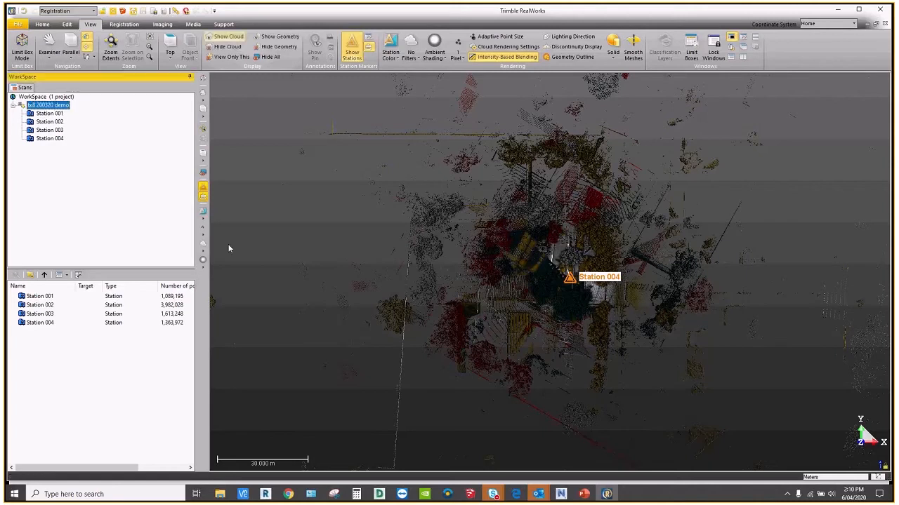
pyautogui.click(66, 25)
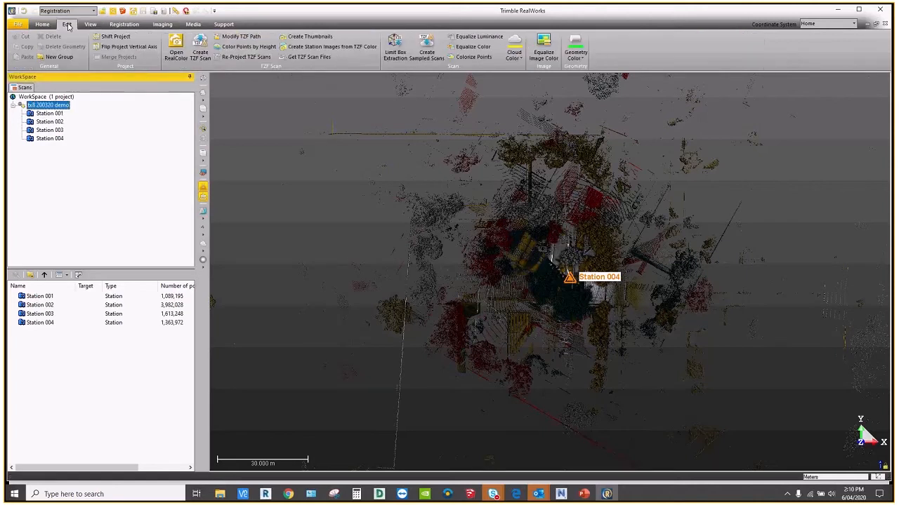
pyautogui.click(156, 26)
pyautogui.click(193, 25)
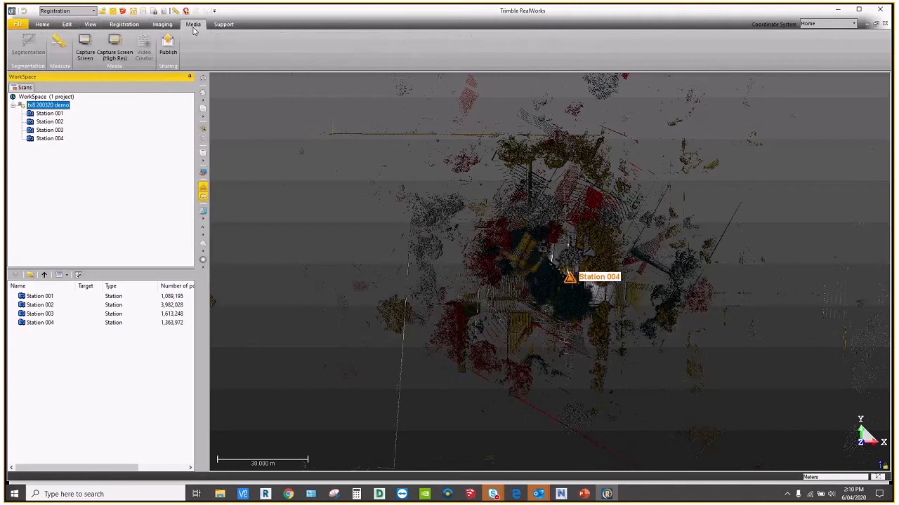
pyautogui.click(125, 26)
pyautogui.click(66, 24)
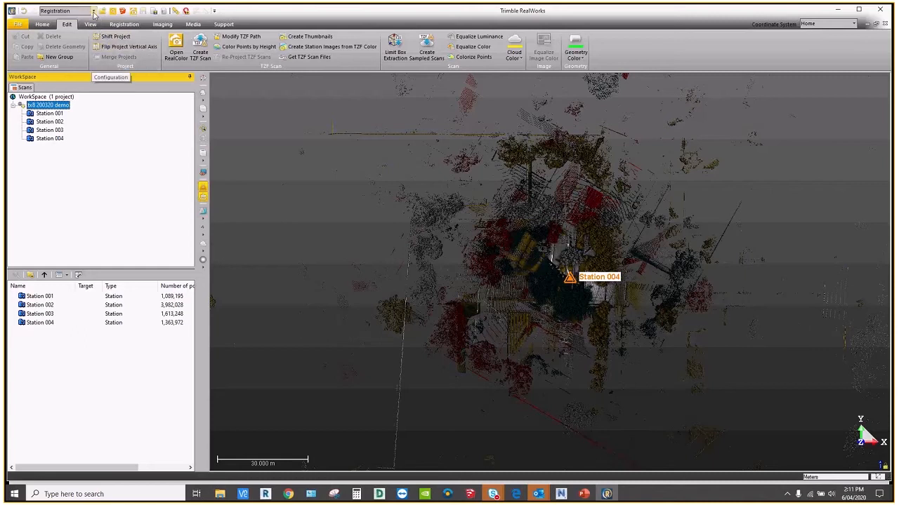
pyautogui.click(112, 24)
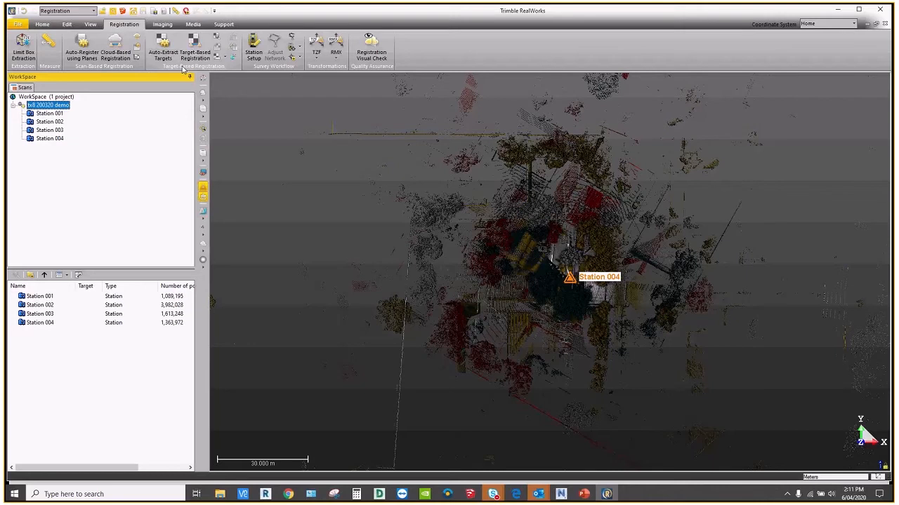
pyautogui.click(257, 57)
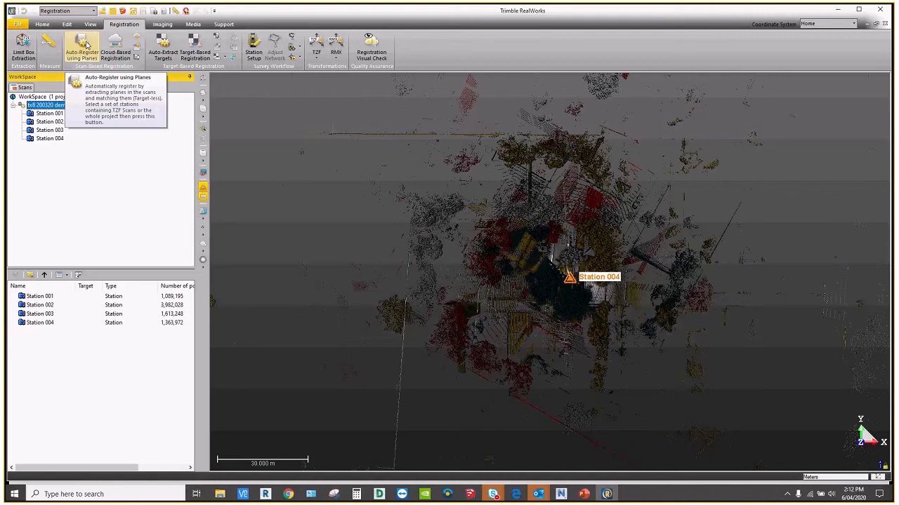
pyautogui.click(87, 45)
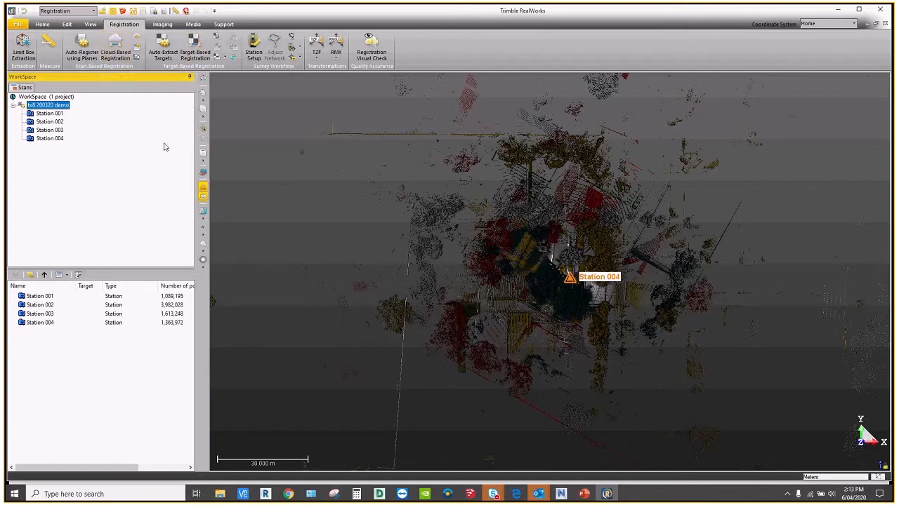
pyautogui.click(55, 297)
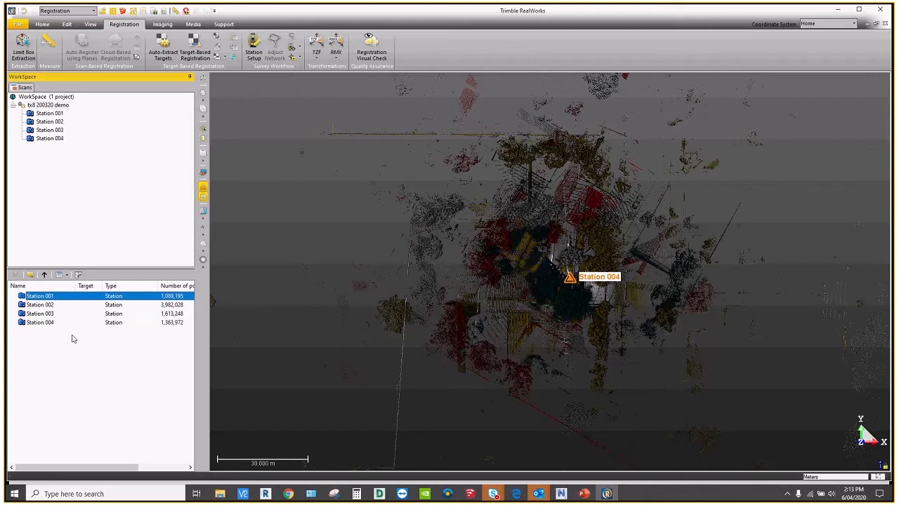
pyautogui.hotkey('shift', 'Down')
pyautogui.hotkey('shift', 'Down')
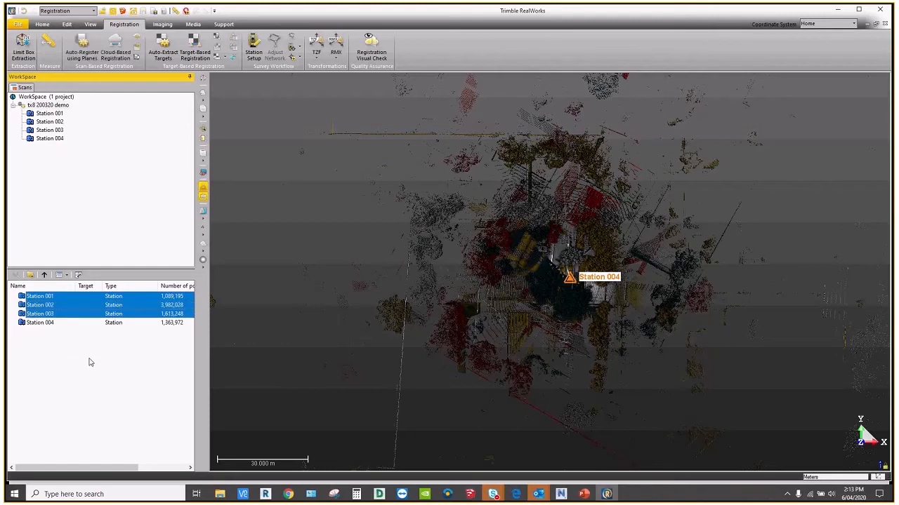
pyautogui.scroll(-1, 402, 179)
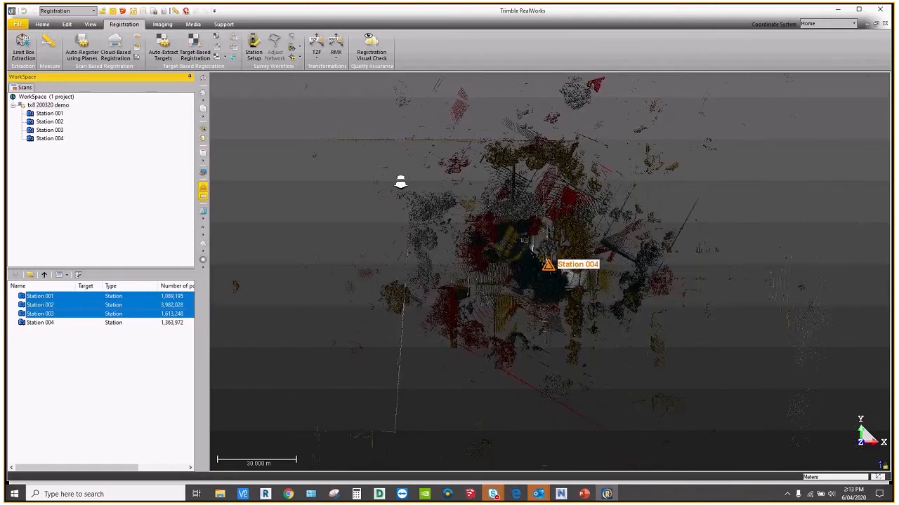
pyautogui.scroll(-1, 400, 182)
pyautogui.click(374, 176)
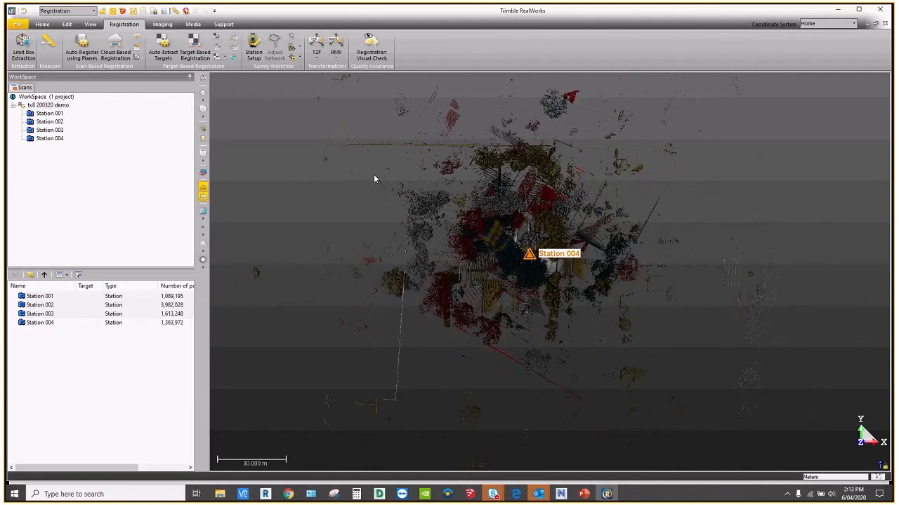
# Step: Auto-register Stations 001 to 003 using planes with Station 001 as reference and no preview scan, and review the registration report
pyautogui.click(49, 297)
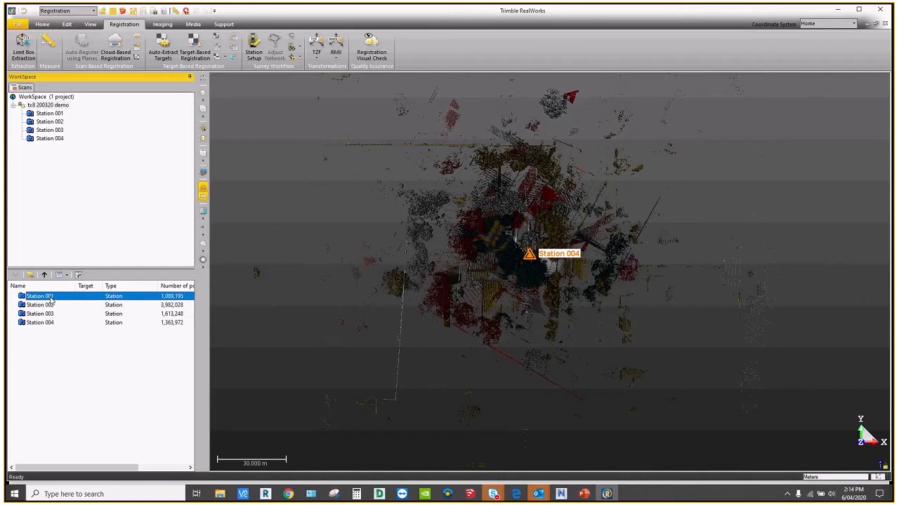
pyautogui.keyDown('shift'); pyautogui.click(40, 313); pyautogui.keyUp('shift')
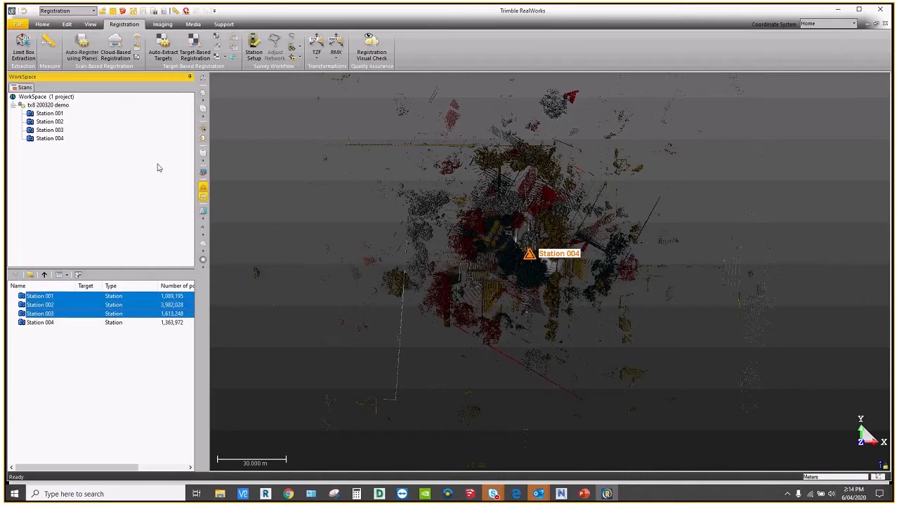
pyautogui.click(80, 52)
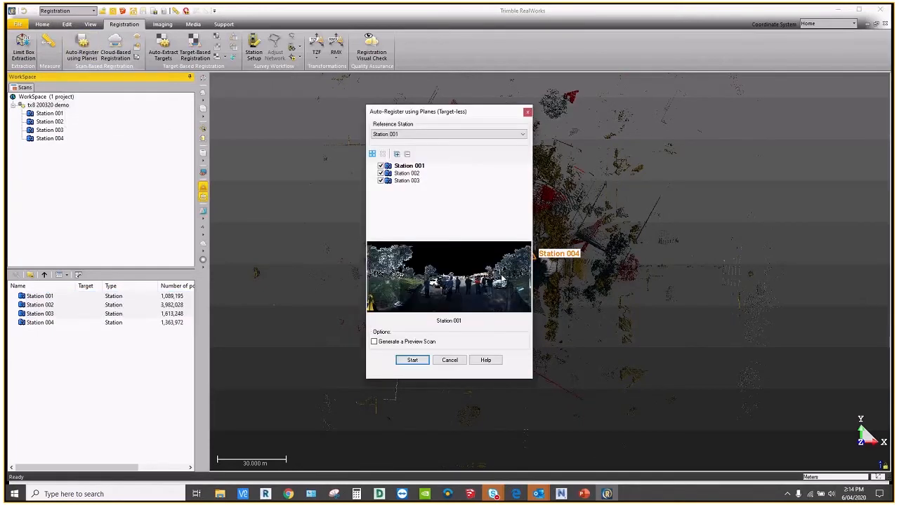
pyautogui.click(418, 361)
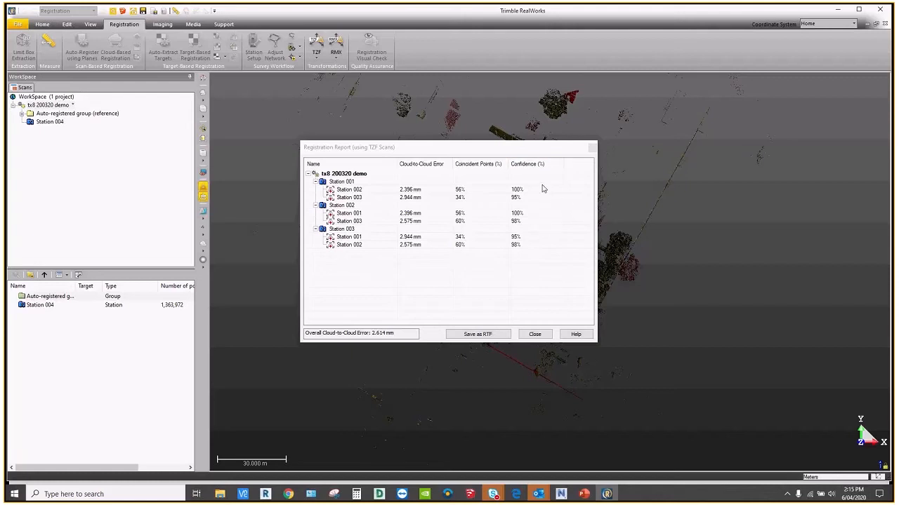
pyautogui.moveTo(451, 150); pyautogui.dragTo(474, 118)
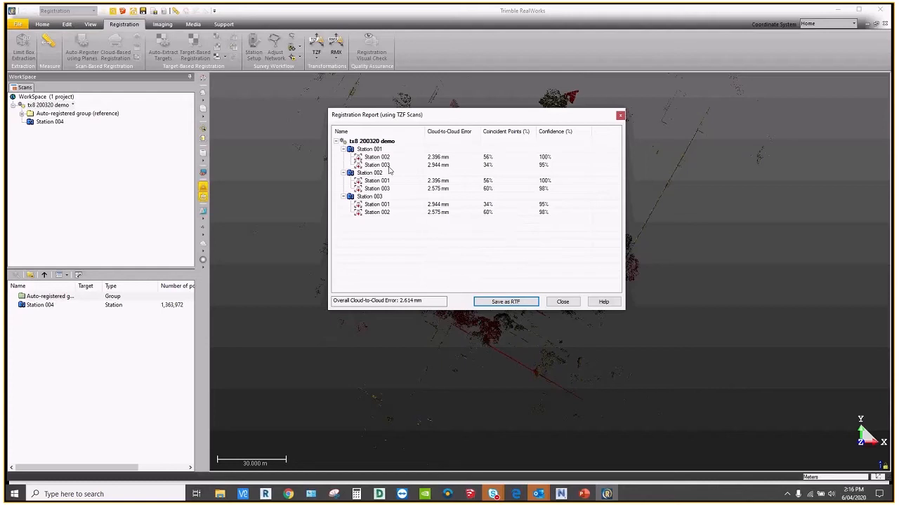
pyautogui.click(558, 304)
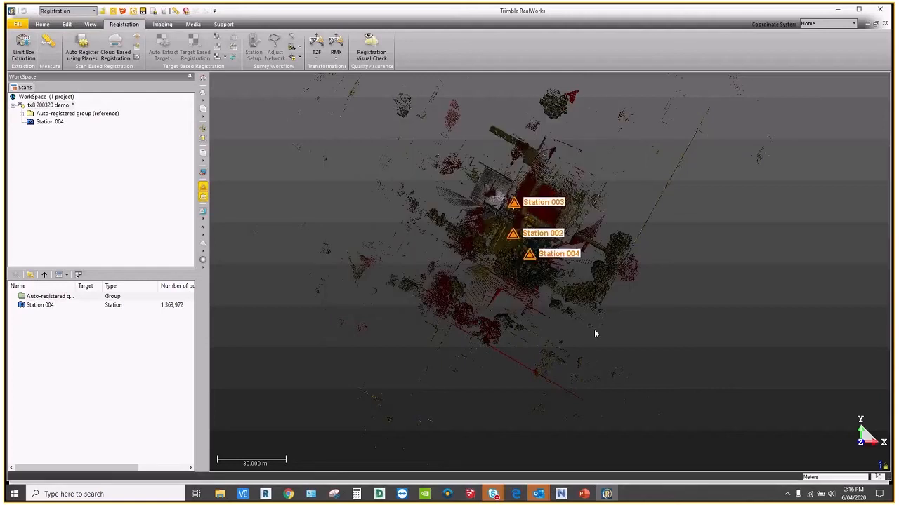
# Step: Hide the marker of the unregistered Station 004 in the station marker list
pyautogui.scroll(2, 519, 218)
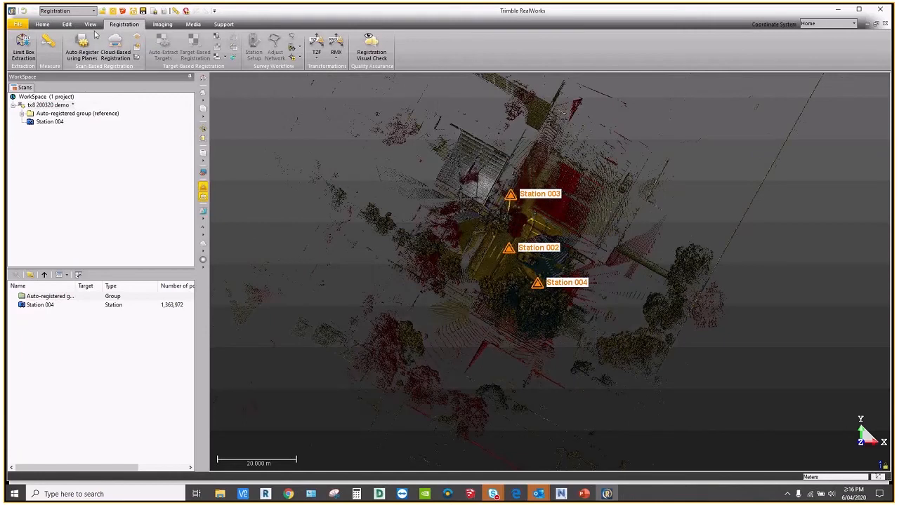
pyautogui.click(91, 25)
pyautogui.click(745, 37)
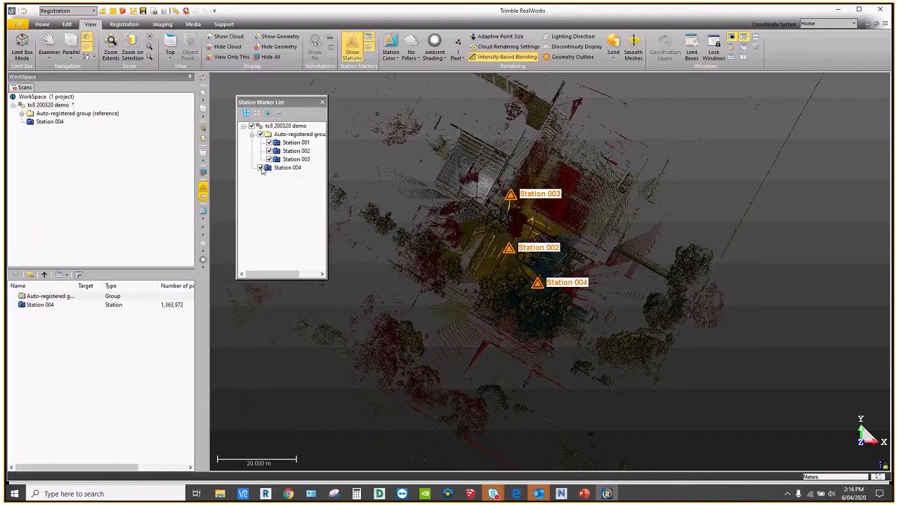
pyautogui.click(260, 168)
pyautogui.click(322, 102)
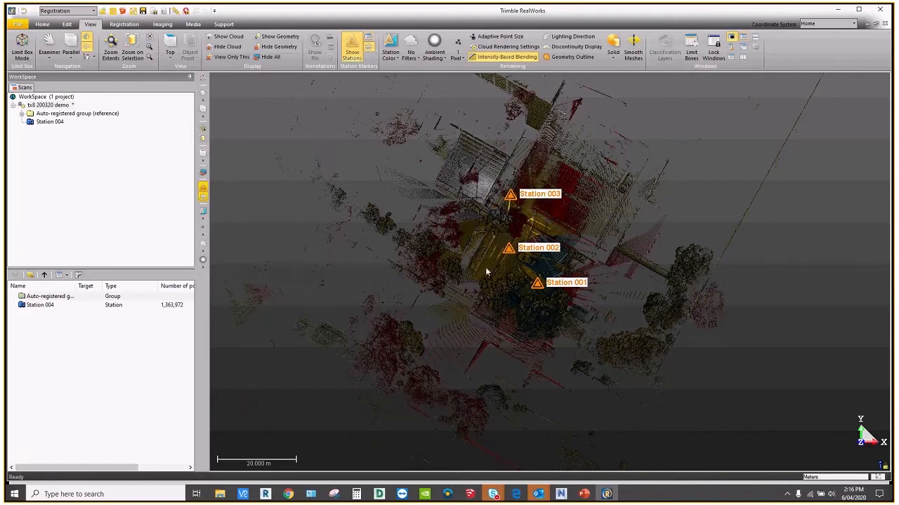
# Step: Display the point clouds in White and examine the registered stations from an oblique angle
pyautogui.scroll(3, 486, 270)
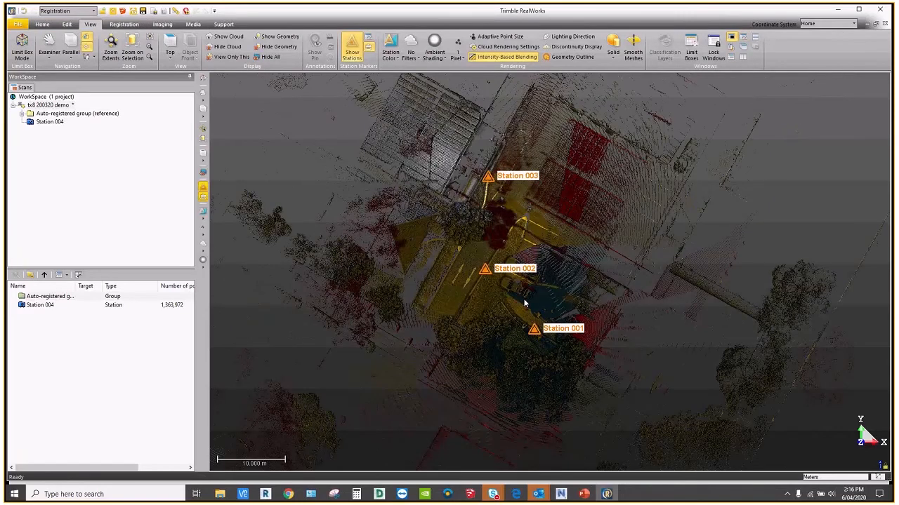
pyautogui.click(391, 53)
pyautogui.click(397, 68)
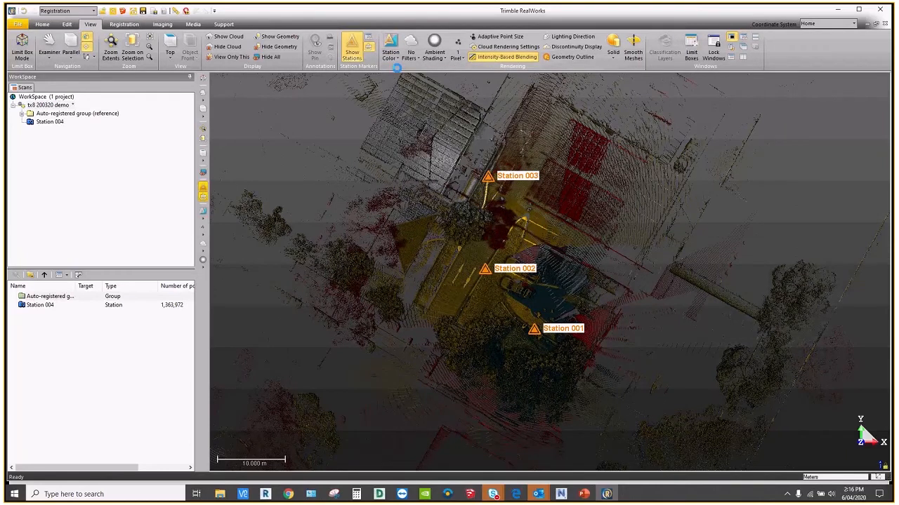
pyautogui.scroll(-2, 530, 252)
pyautogui.moveTo(532, 252); pyautogui.dragTo(546, 287)
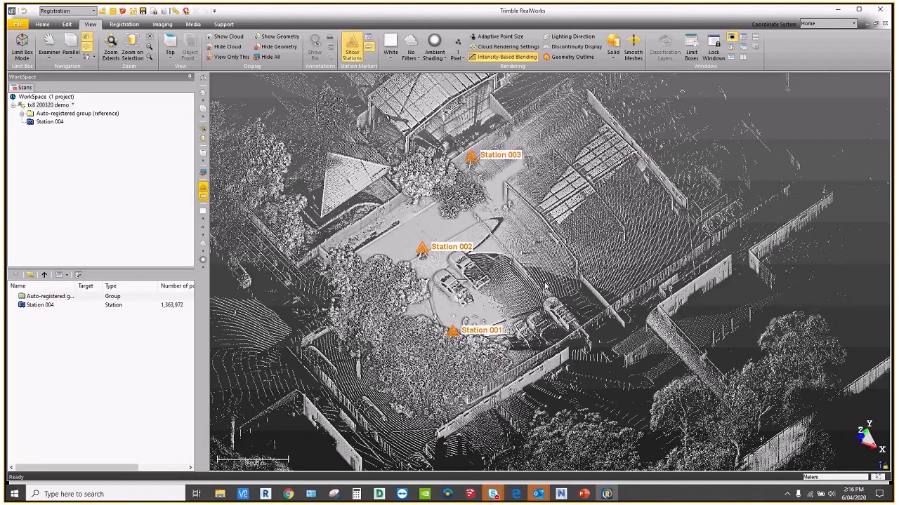
# Step: Start Cloud-Based Registration with the auto-registered group as the reference cloud and Station 004 as the moving cloud
pyautogui.click(71, 296)
pyautogui.moveTo(76, 286); pyautogui.dragTo(97, 286)
pyautogui.click(44, 308)
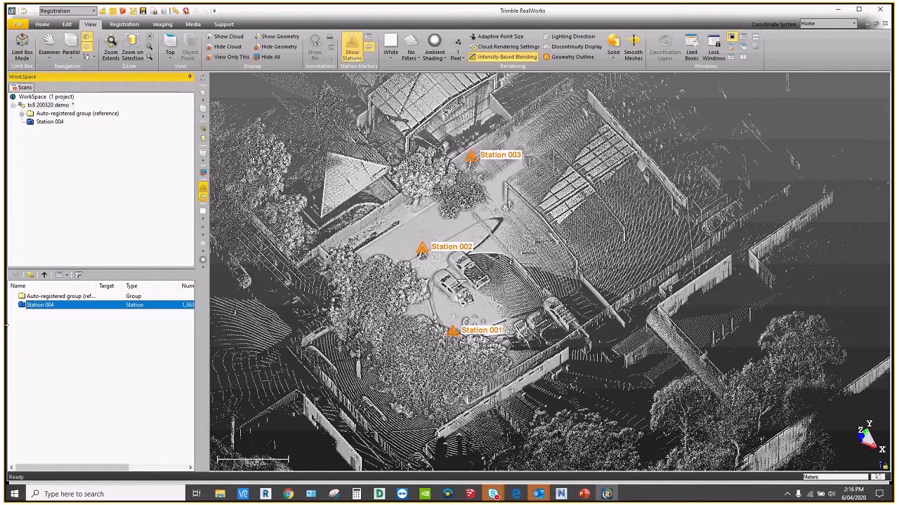
pyautogui.click(48, 296)
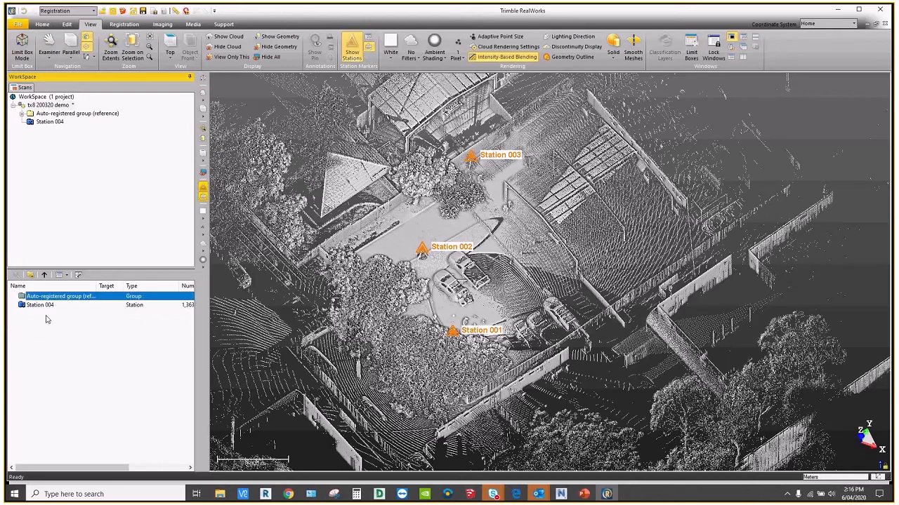
pyautogui.keyDown('shift'); pyautogui.click(48, 306); pyautogui.keyUp('shift')
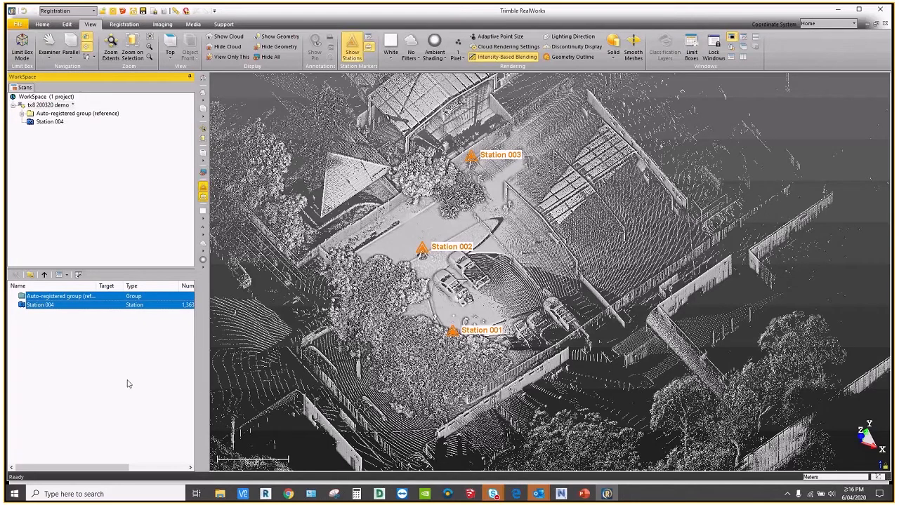
pyautogui.click(124, 25)
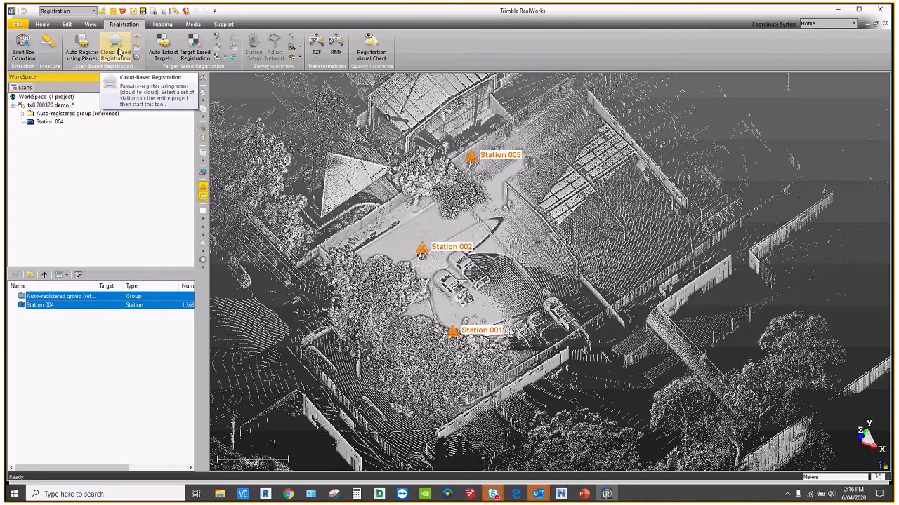
pyautogui.click(119, 52)
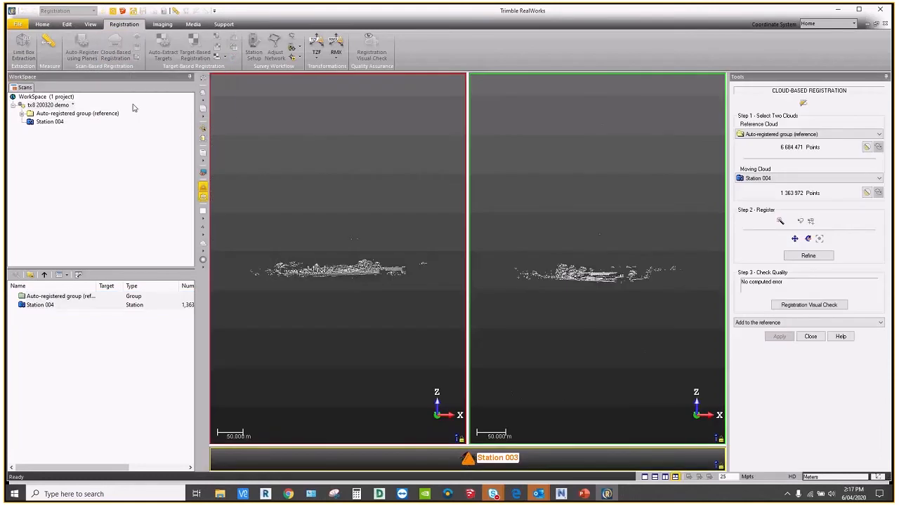
# Step: Show the Station 004 marker again and color the reference and moving clouds by Cloud Color
pyautogui.click(91, 26)
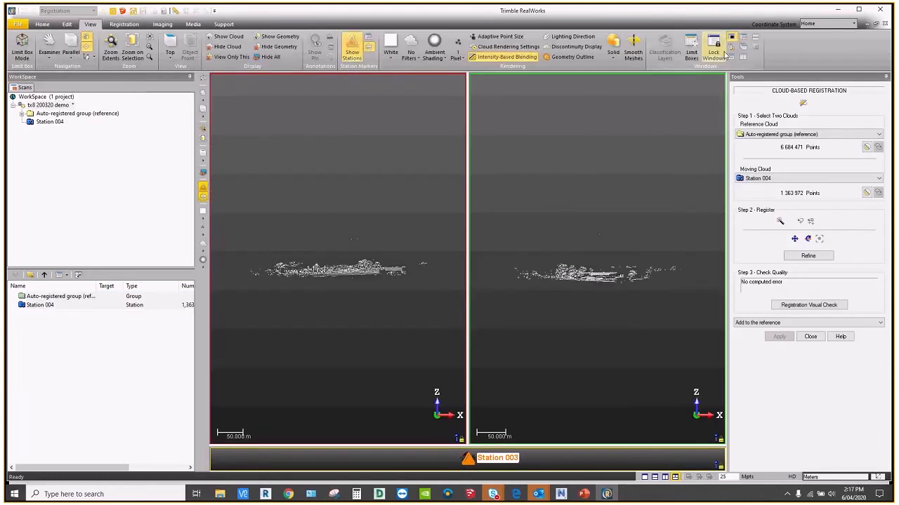
pyautogui.click(266, 168)
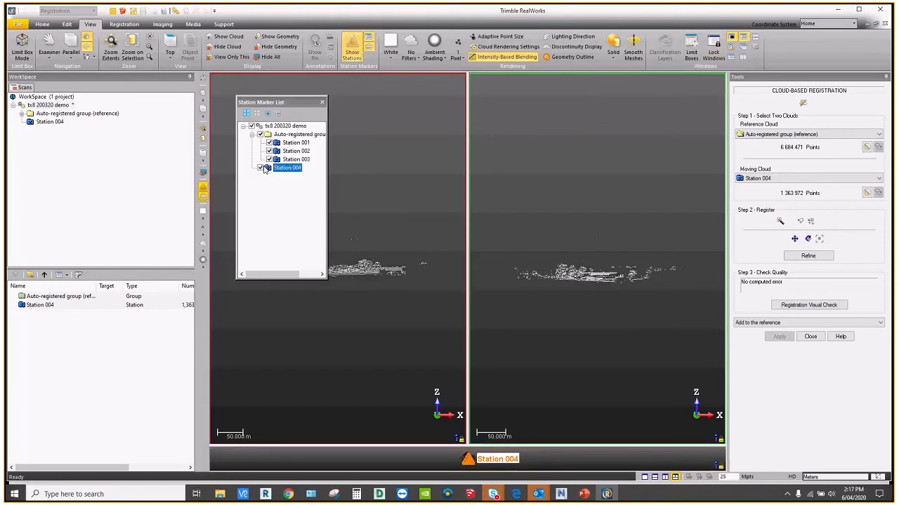
pyautogui.click(322, 102)
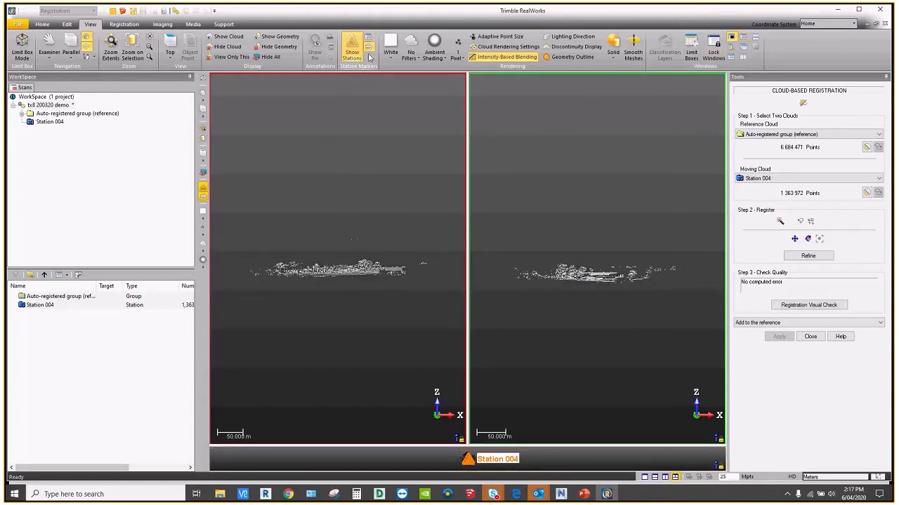
pyautogui.click(391, 58)
pyautogui.click(410, 79)
pyautogui.moveTo(355, 211); pyautogui.dragTo(588, 287)
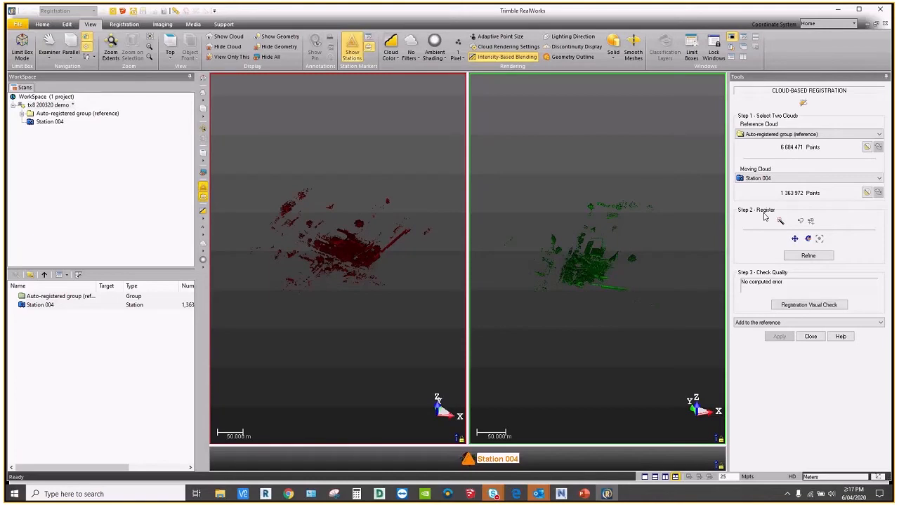
# Step: Examine the reference and moving clouds individually and overlaid in the combined view to find a feature common to both
pyautogui.scroll(2, 360, 275)
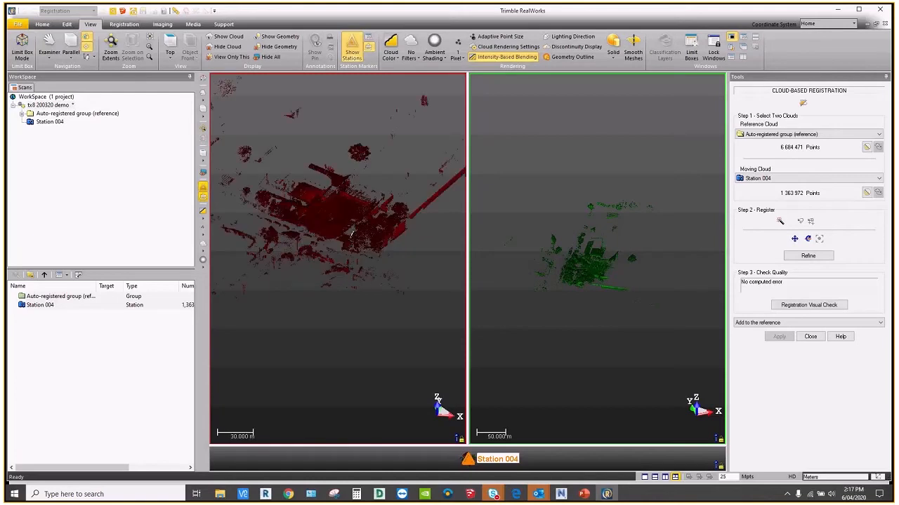
pyautogui.scroll(2, 300, 190)
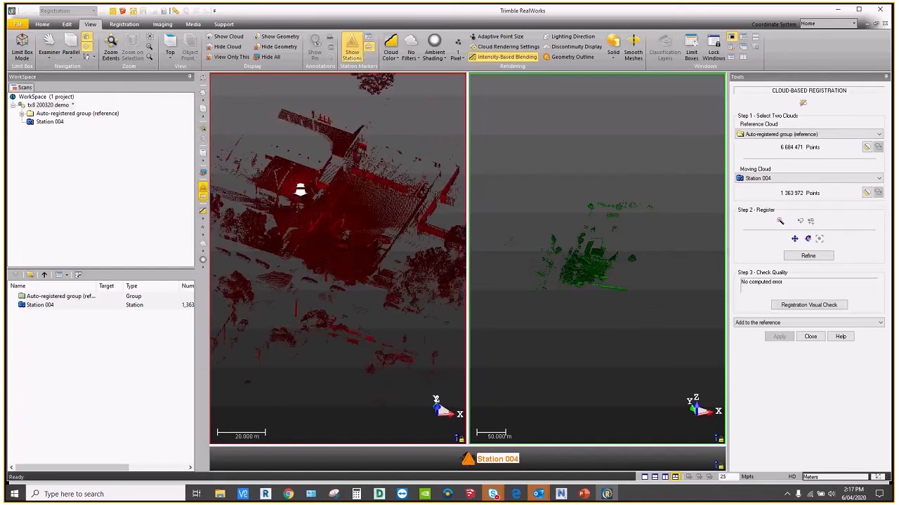
pyautogui.scroll(4, 300, 190)
pyautogui.scroll(5, 586, 279)
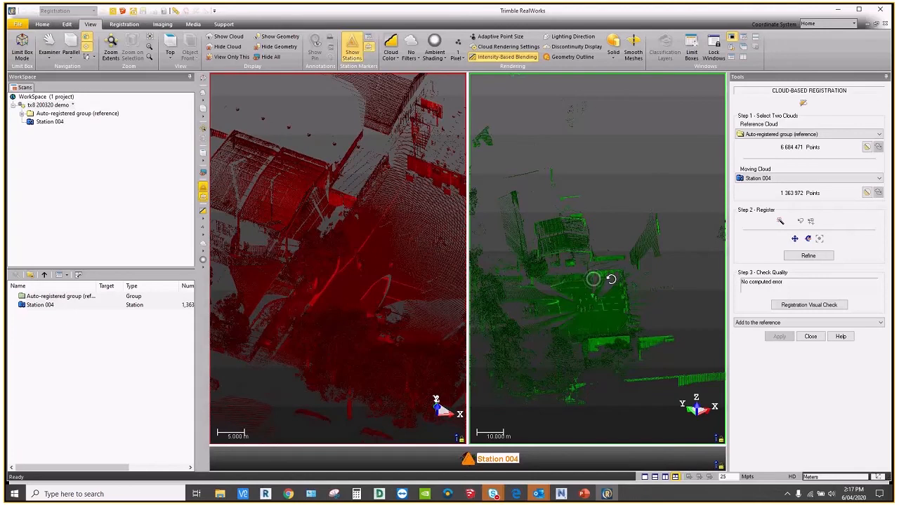
pyautogui.moveTo(593, 279); pyautogui.dragTo(349, 240)
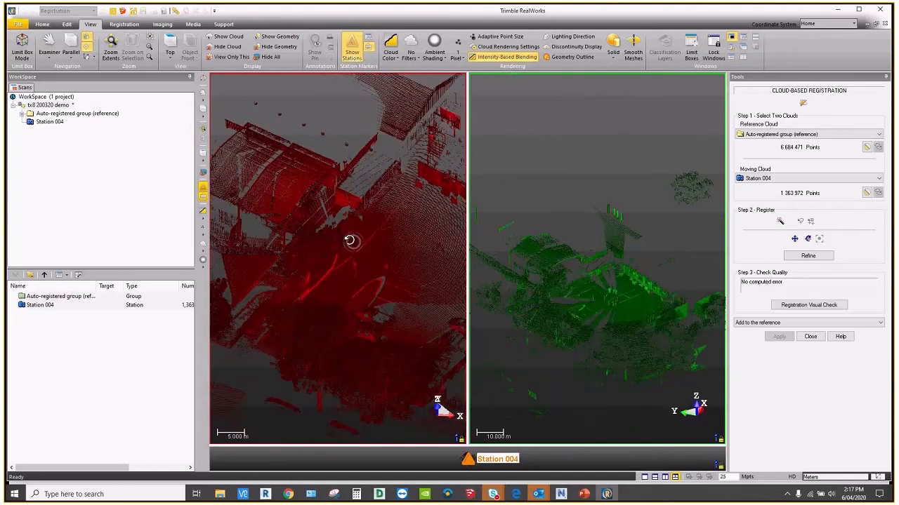
pyautogui.click(123, 24)
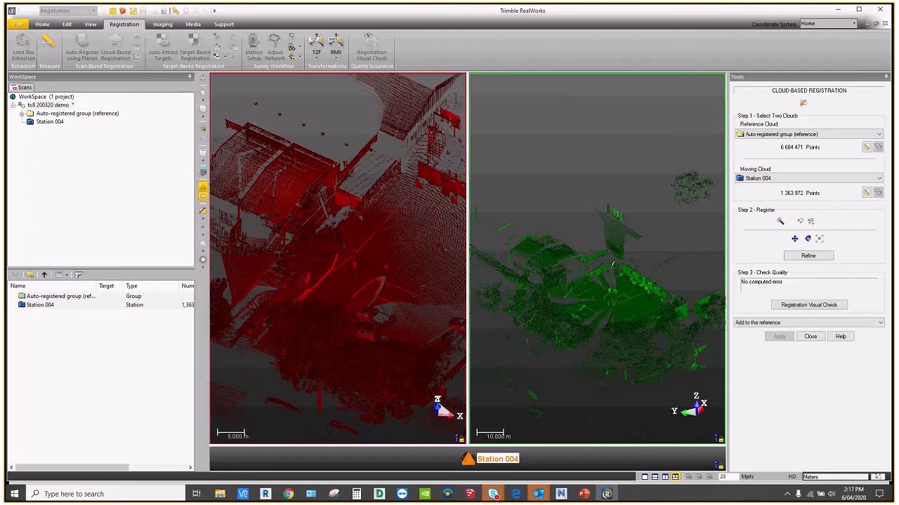
pyautogui.click(468, 458)
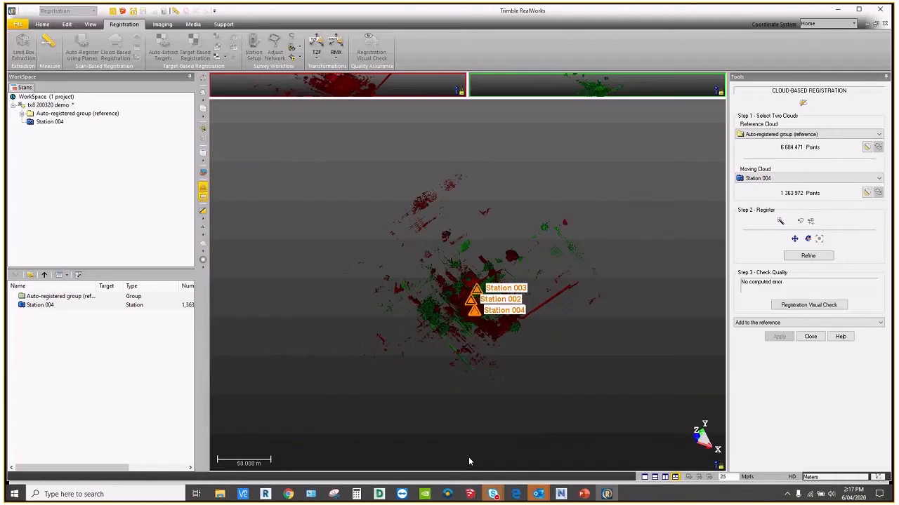
pyautogui.scroll(3, 471, 312)
pyautogui.scroll(3, 478, 314)
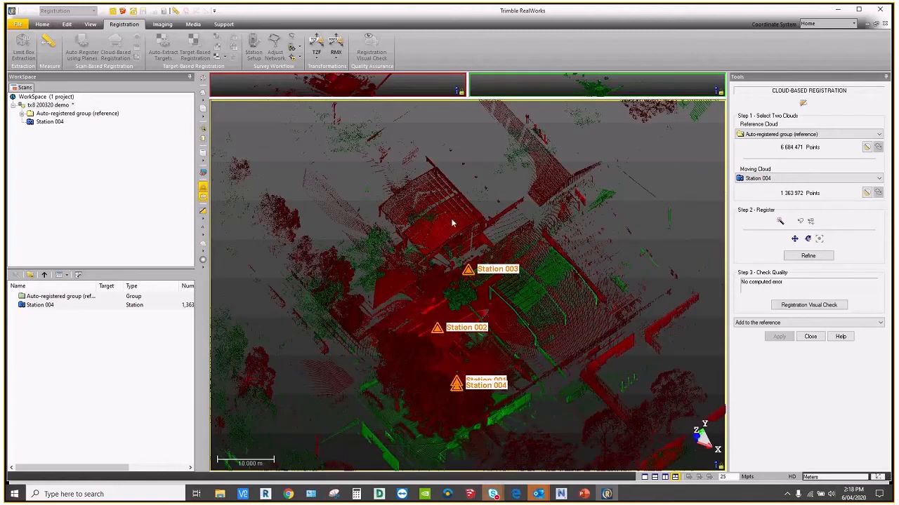
pyautogui.moveTo(438, 267)
pyautogui.mouseDown()
pyautogui.moveTo(470, 258)
pyautogui.moveTo(427, 264)
pyautogui.mouseUp()
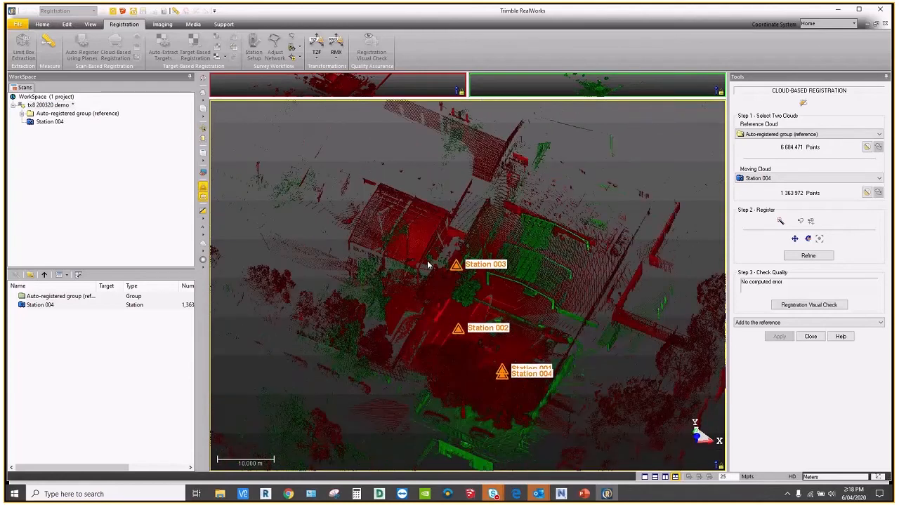
pyautogui.scroll(2, 500, 288)
pyautogui.scroll(-2, 516, 301)
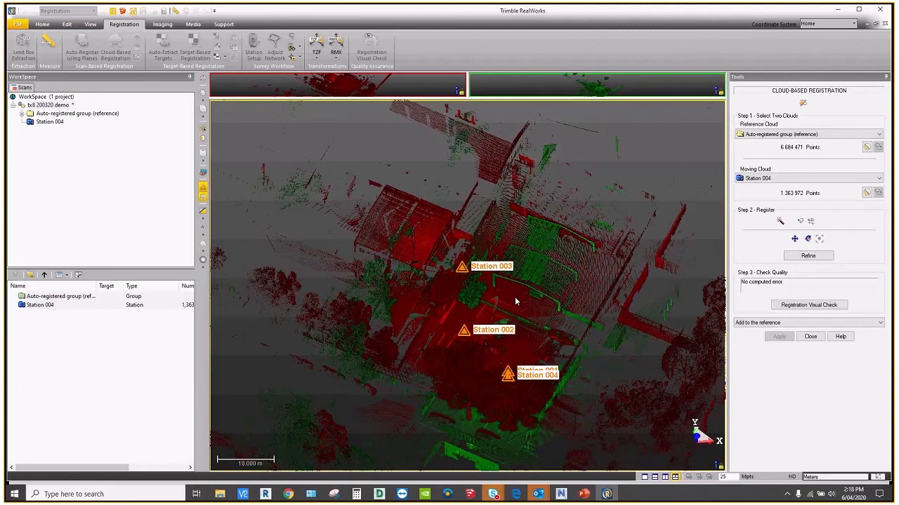
# Step: Pick the same wall corner in the reference cloud and in the Station 004 cloud to compute the registration
pyautogui.click(416, 80)
pyautogui.scroll(2, 409, 124)
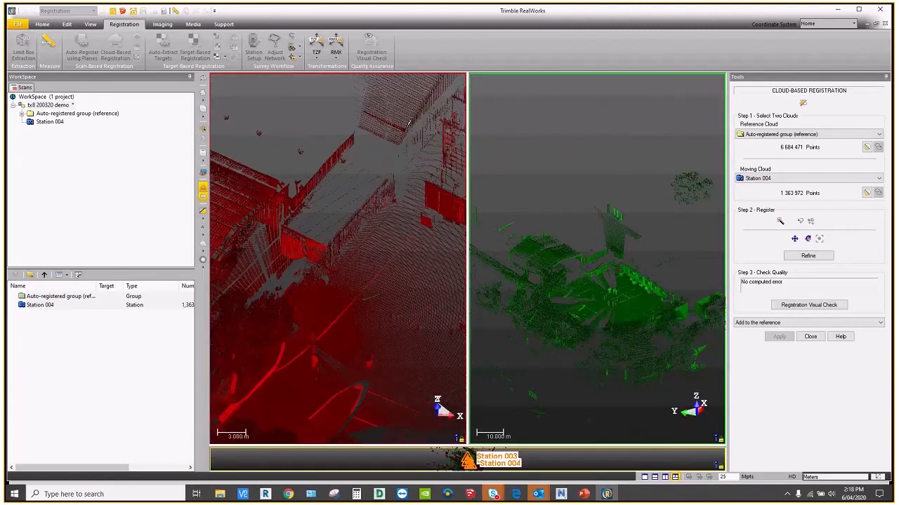
pyautogui.scroll(3, 408, 124)
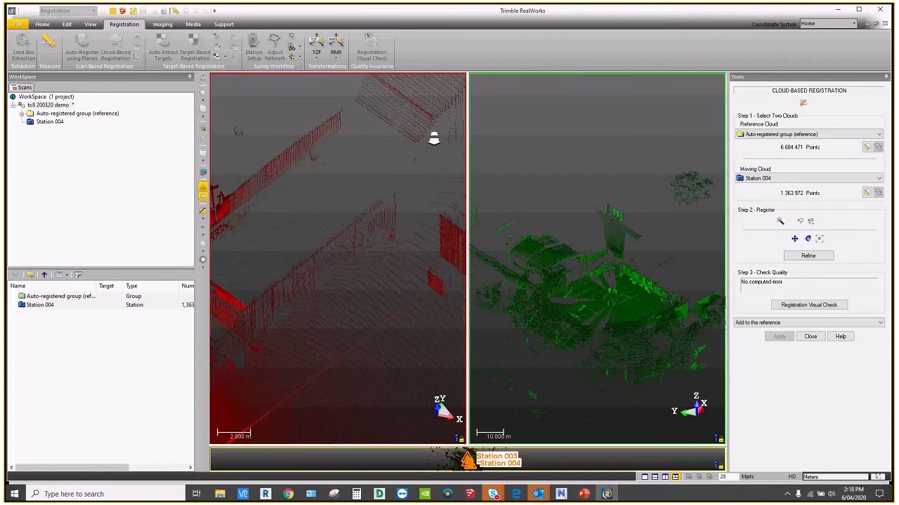
pyautogui.scroll(1, 434, 139)
pyautogui.moveTo(434, 139); pyautogui.dragTo(420, 151)
pyautogui.moveTo(665, 246); pyautogui.dragTo(639, 251)
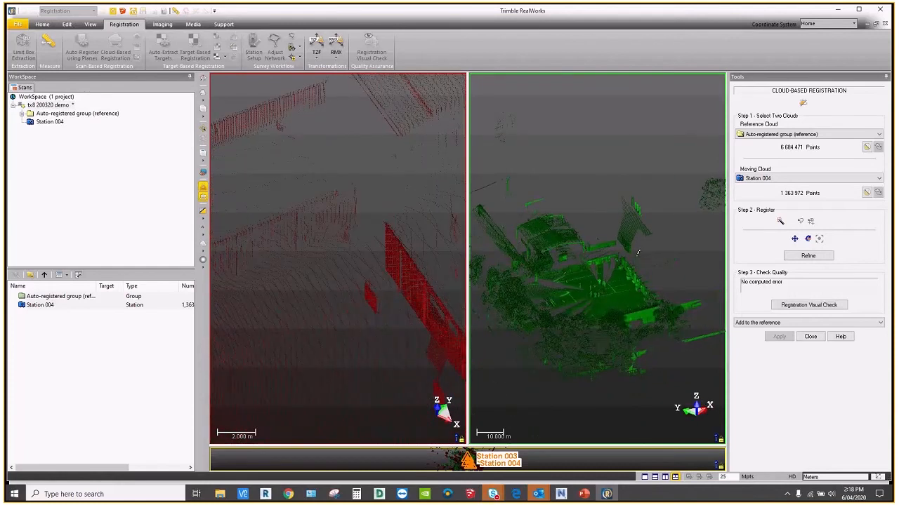
pyautogui.scroll(5, 637, 253)
pyautogui.moveTo(660, 251)
pyautogui.mouseDown()
pyautogui.moveTo(645, 263)
pyautogui.moveTo(653, 259)
pyautogui.mouseUp()
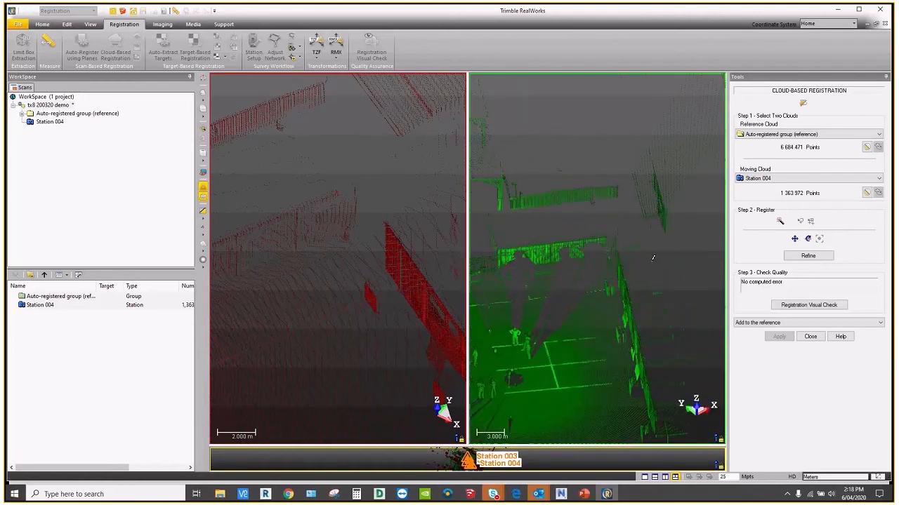
pyautogui.scroll(2, 660, 216)
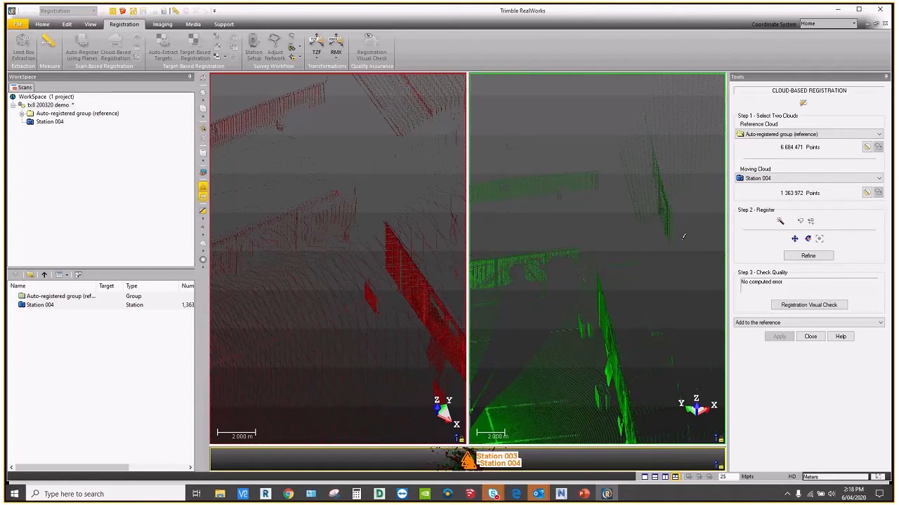
pyautogui.click(398, 133)
pyautogui.scroll(3, 644, 218)
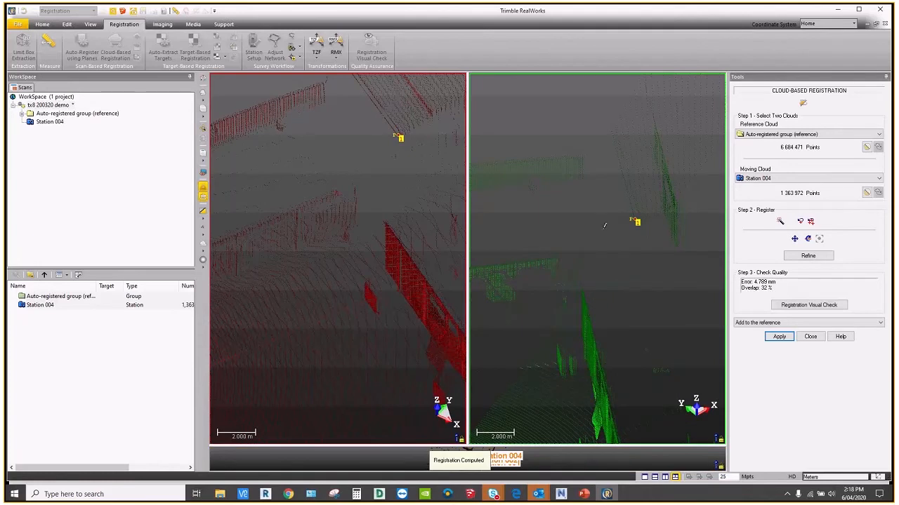
# Step: Refine the Station 004 registration and inspect the combined clouds around Stations 003 and 004
pyautogui.click(811, 255)
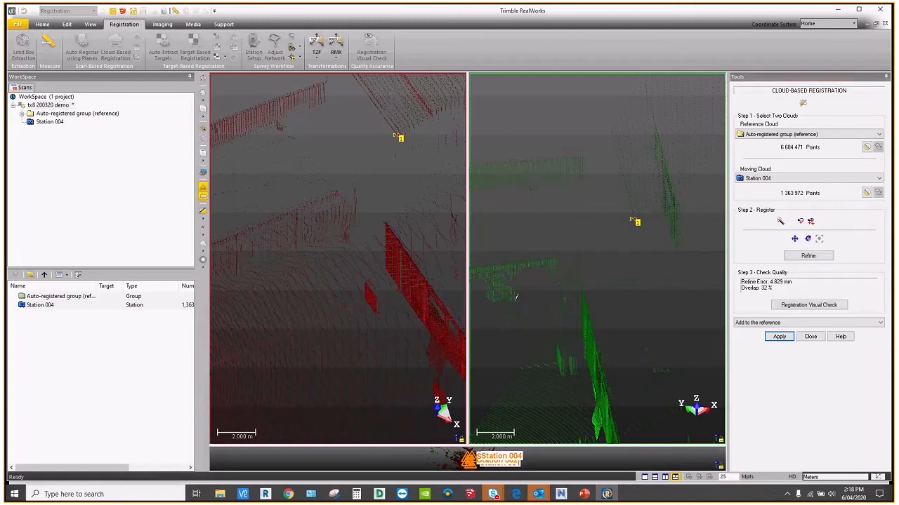
pyautogui.click(478, 455)
pyautogui.scroll(3, 469, 326)
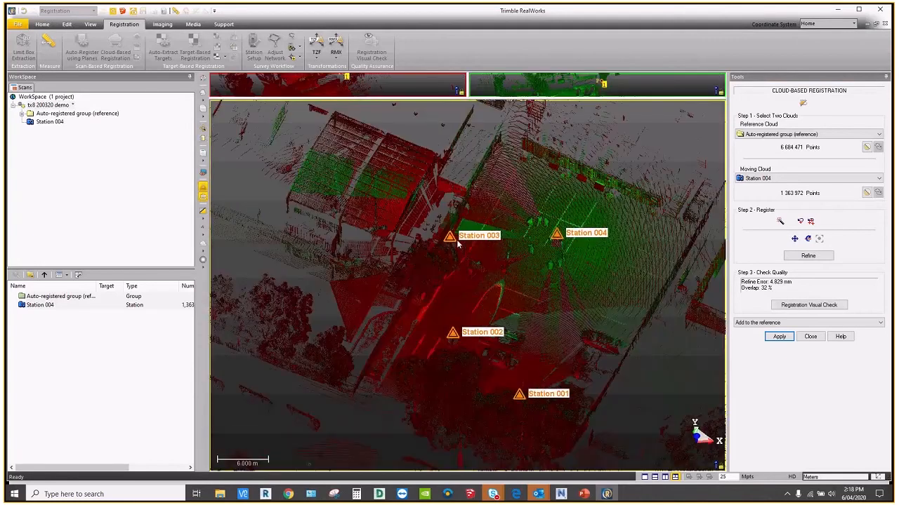
pyautogui.moveTo(457, 243)
pyautogui.mouseDown()
pyautogui.moveTo(450, 196)
pyautogui.moveTo(430, 210)
pyautogui.mouseUp()
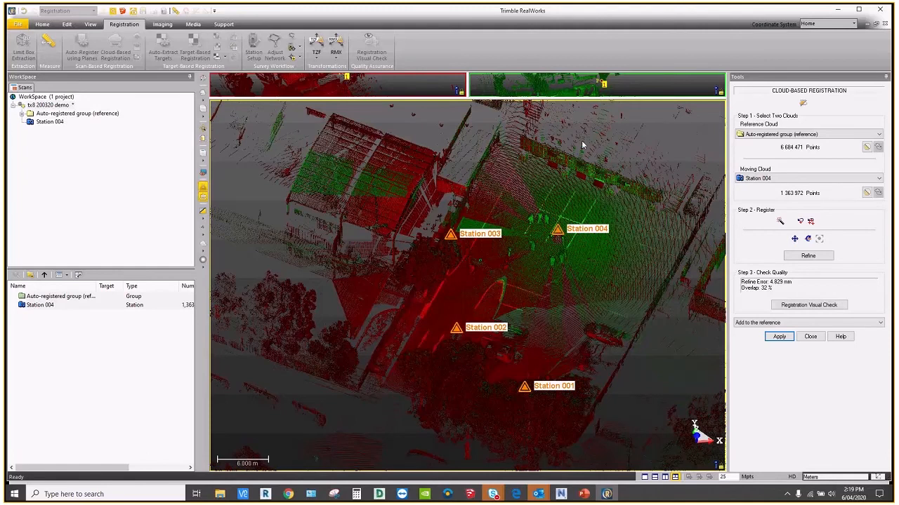
pyautogui.scroll(3, 582, 133)
pyautogui.scroll(1, 582, 133)
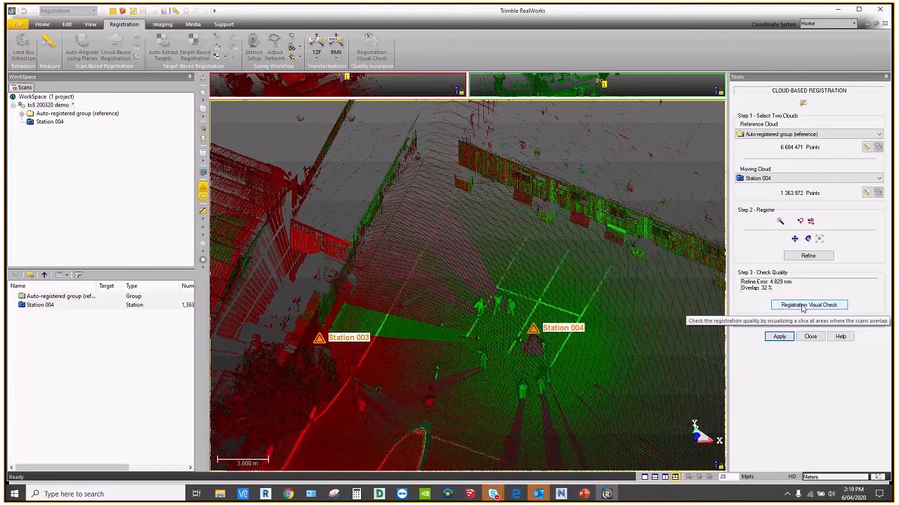
# Step: Start Registration Visual Check and cut a horizontal slice through a point on the long wall near Station 004
pyautogui.click(802, 305)
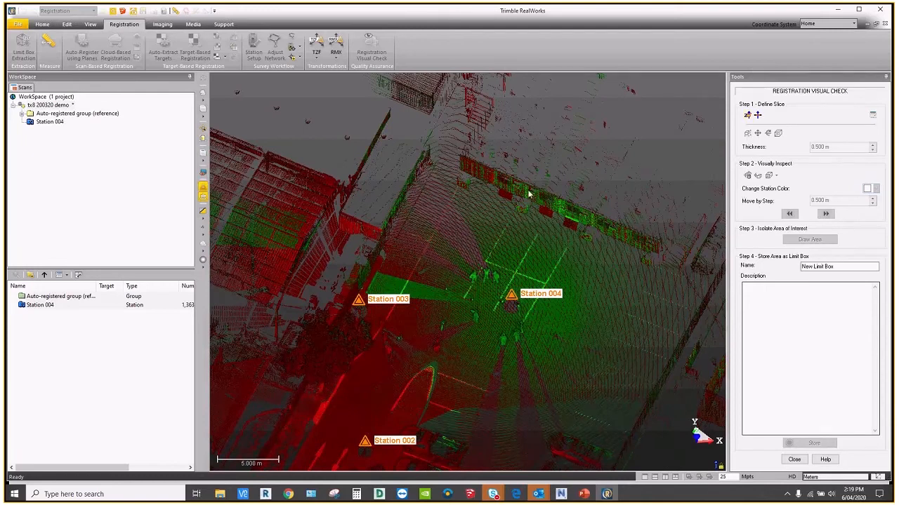
pyautogui.moveTo(460, 169); pyautogui.dragTo(511, 188)
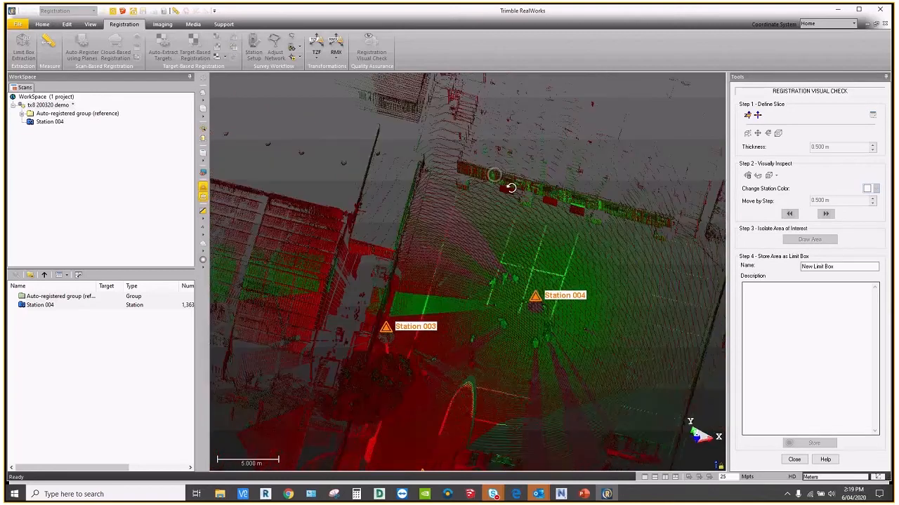
pyautogui.scroll(3, 486, 189)
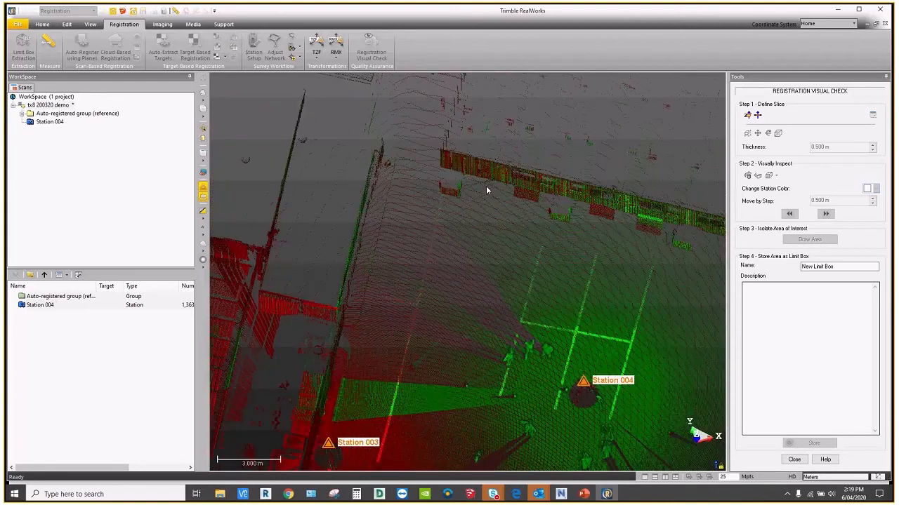
pyautogui.moveTo(486, 186); pyautogui.dragTo(483, 181)
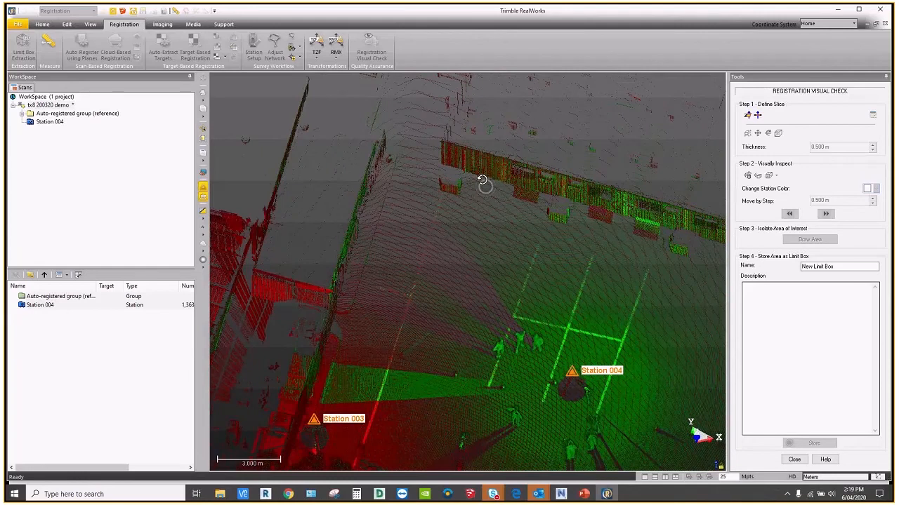
pyautogui.click(748, 115)
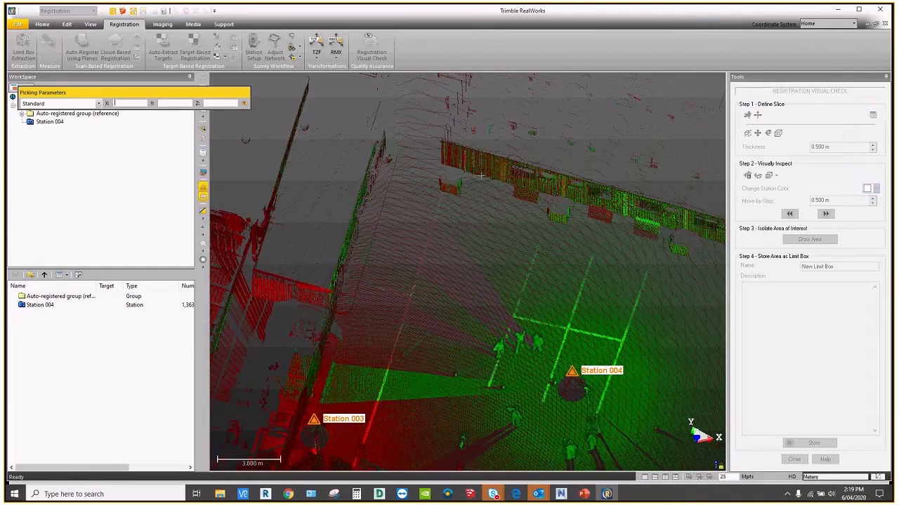
pyautogui.click(480, 175)
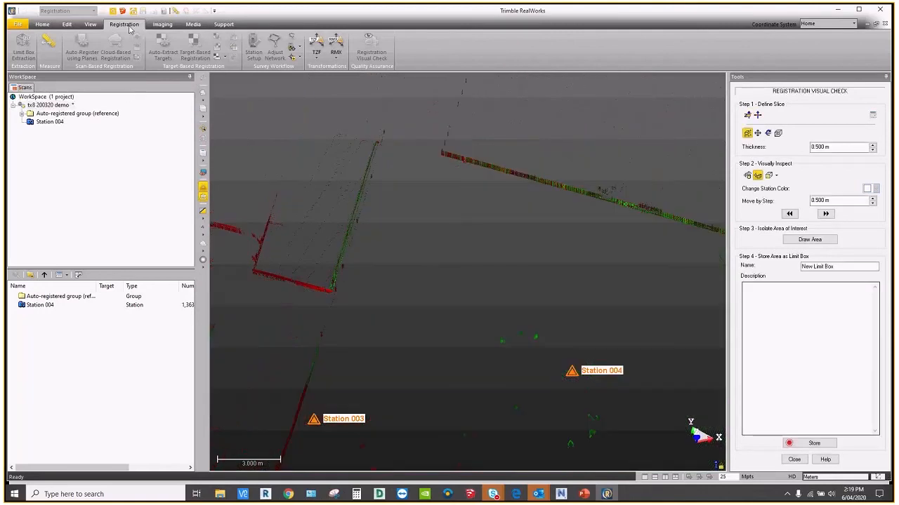
# Step: Inspect the slice from the Top view, checking how the scans overlap along the wall, and close the visual check
pyautogui.click(91, 25)
pyautogui.click(170, 46)
pyautogui.click(170, 46)
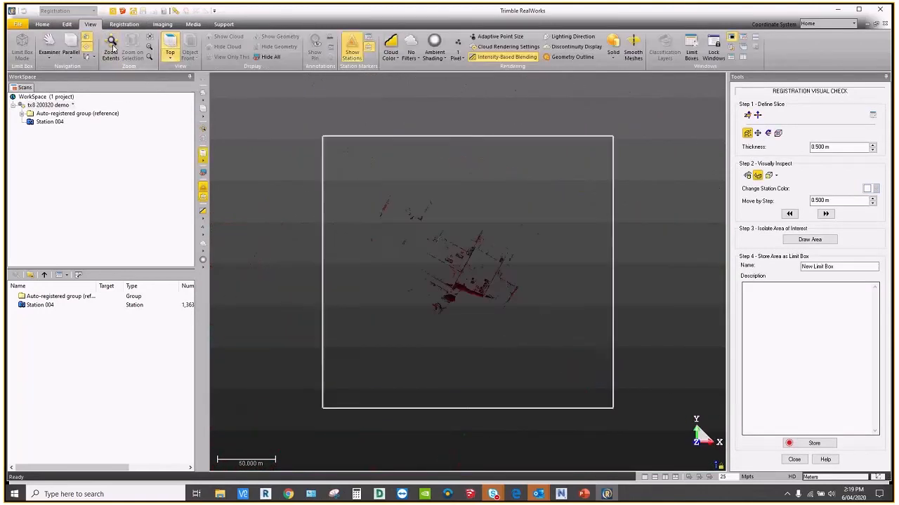
pyautogui.scroll(10, 434, 217)
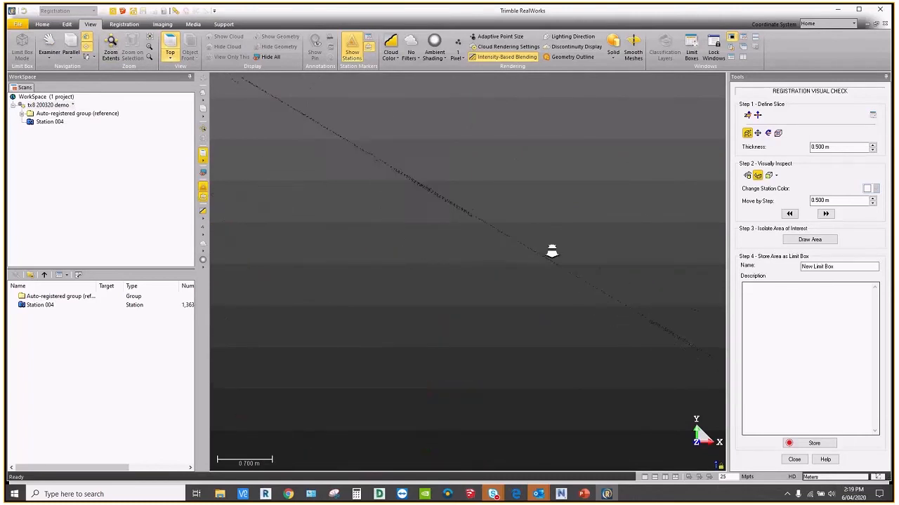
pyautogui.scroll(-3, 555, 261)
pyautogui.scroll(5, 505, 223)
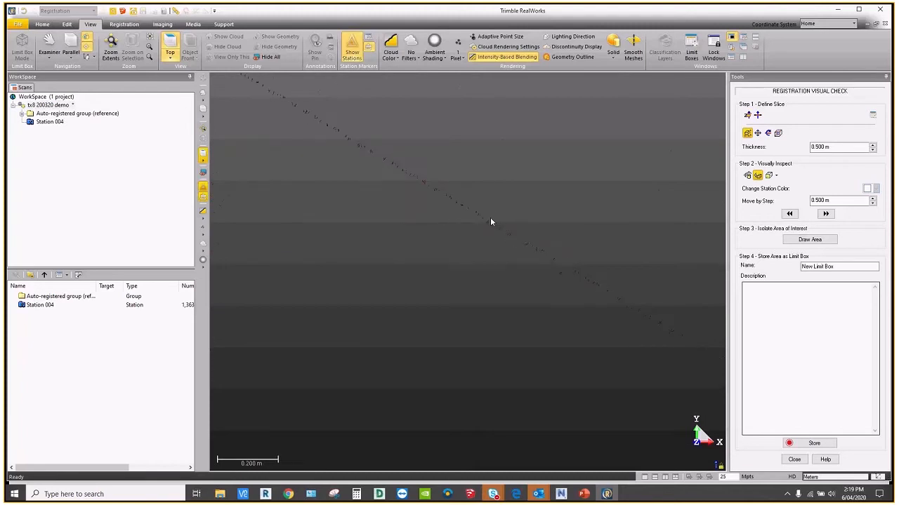
pyautogui.scroll(1, 492, 221)
pyautogui.scroll(-3, 495, 230)
pyautogui.scroll(-4, 477, 219)
pyautogui.scroll(1, 474, 217)
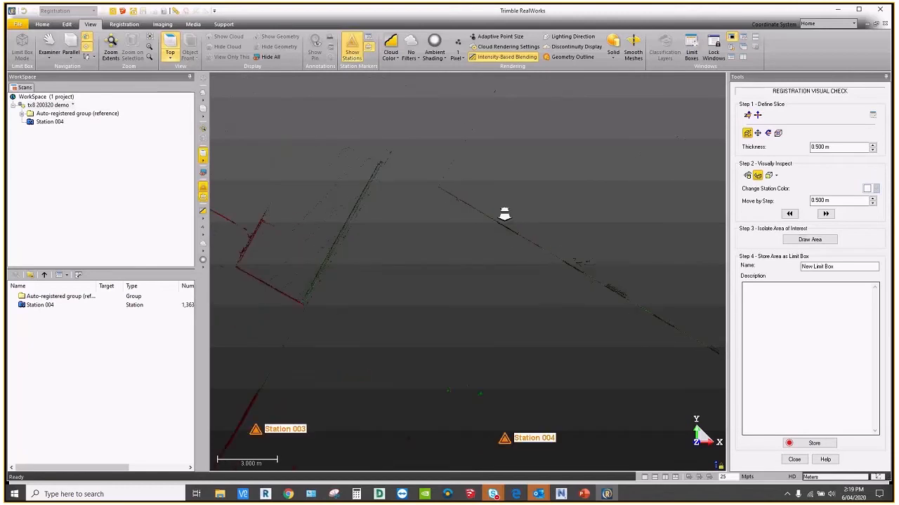
pyautogui.scroll(3, 505, 214)
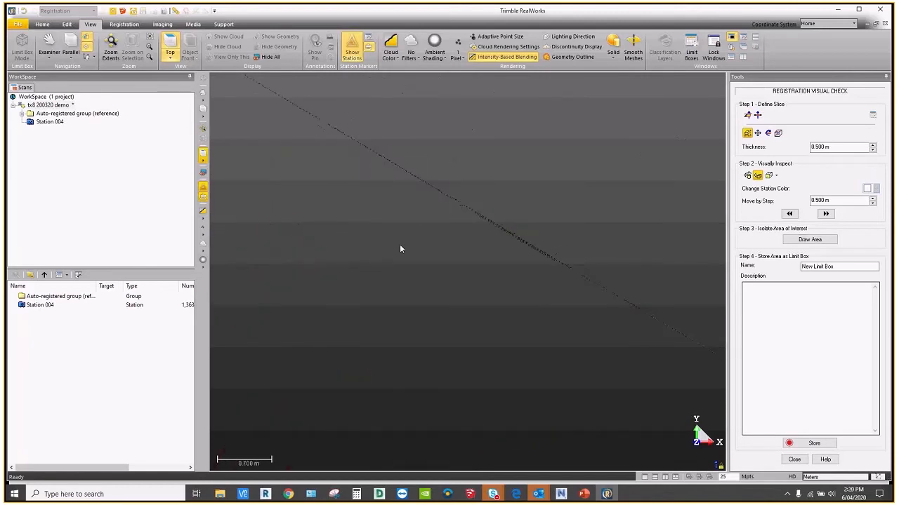
pyautogui.click(794, 460)
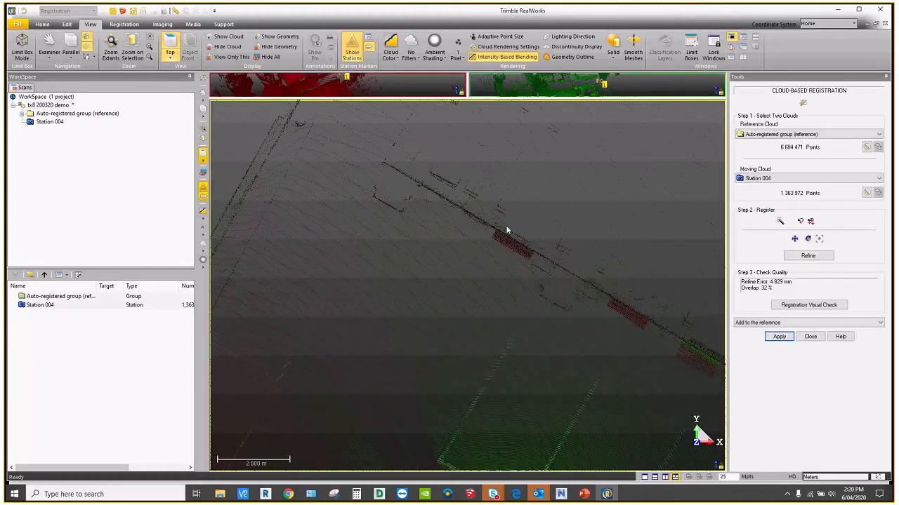
# Step: Apply the cloud-based registration with Station 004 added to the reference group, and close the tool
pyautogui.scroll(-4, 507, 230)
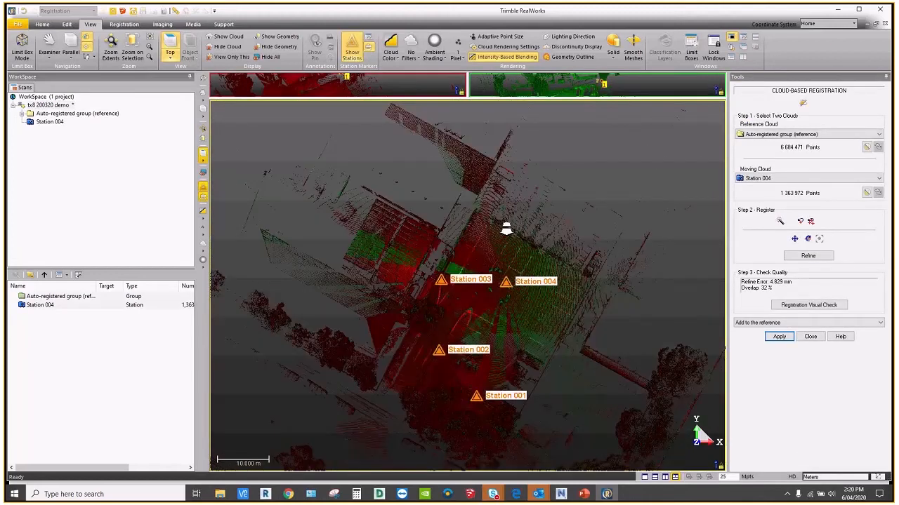
pyautogui.click(778, 337)
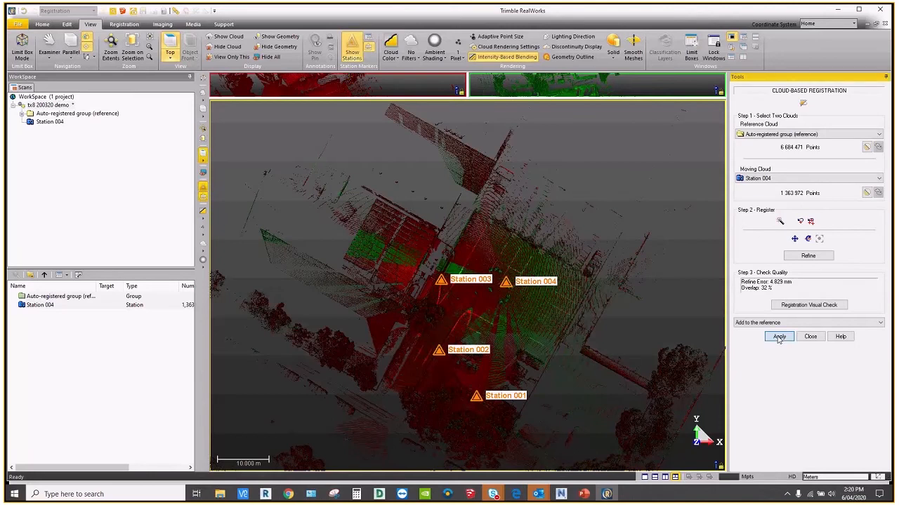
pyautogui.click(779, 337)
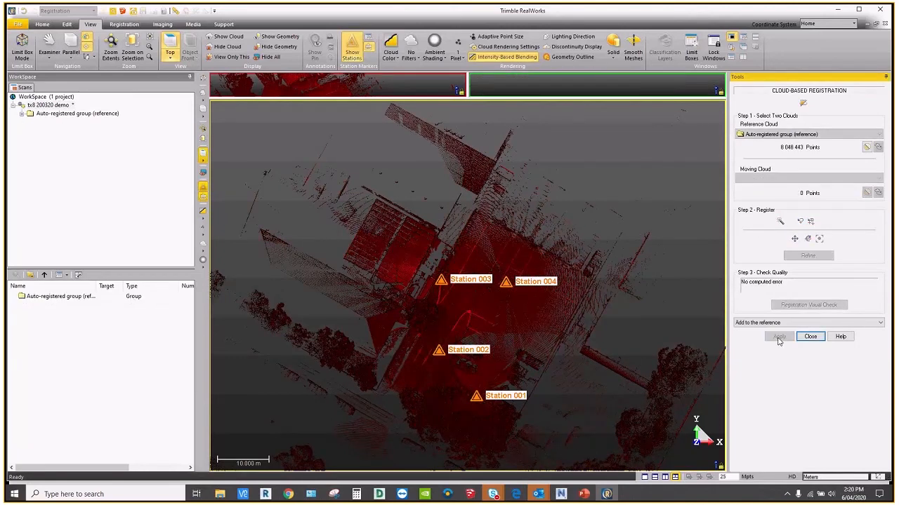
pyautogui.click(811, 338)
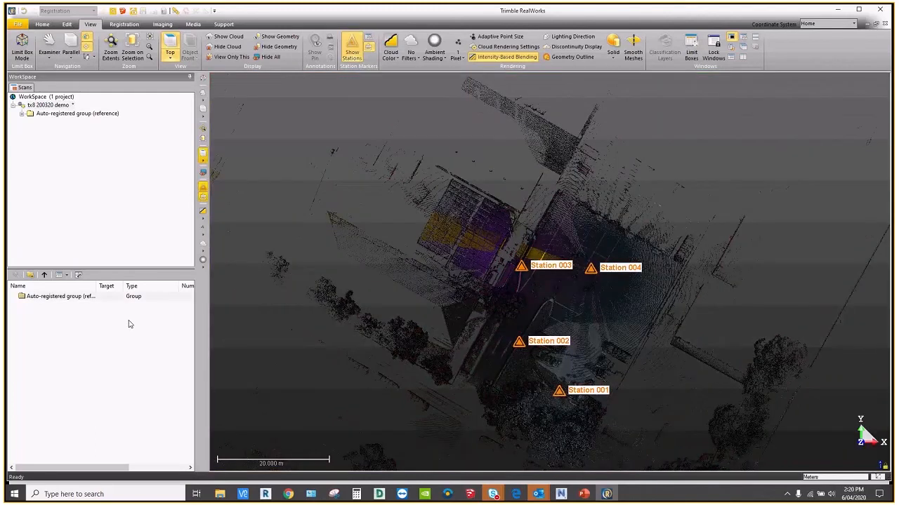
# Step: List the stations inside the auto-registered reference group, return to the project level and widen the Name column
pyautogui.click(79, 299)
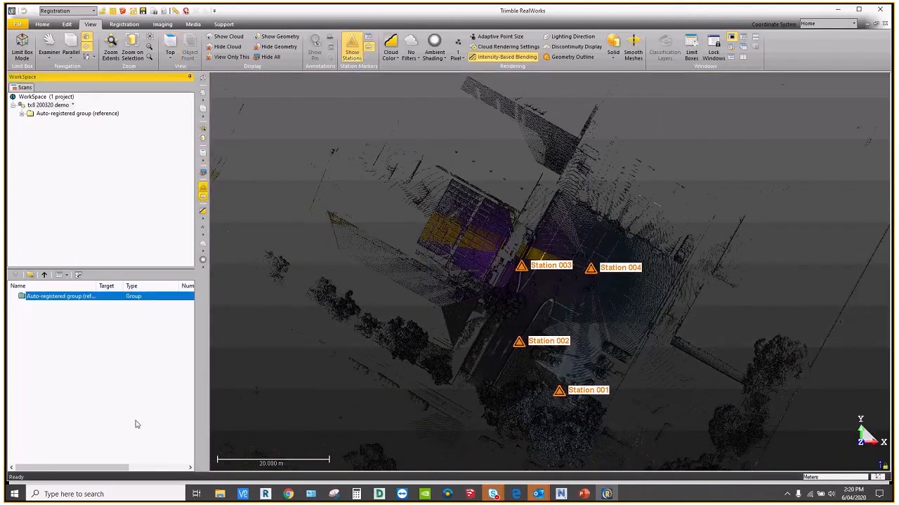
pyautogui.doubleClick(63, 296)
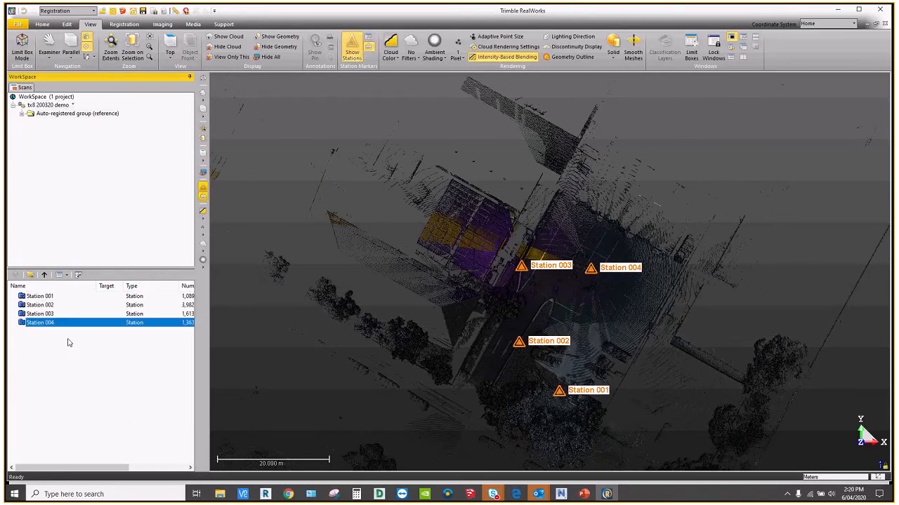
pyautogui.click(43, 275)
pyautogui.moveTo(96, 286); pyautogui.dragTo(118, 291)
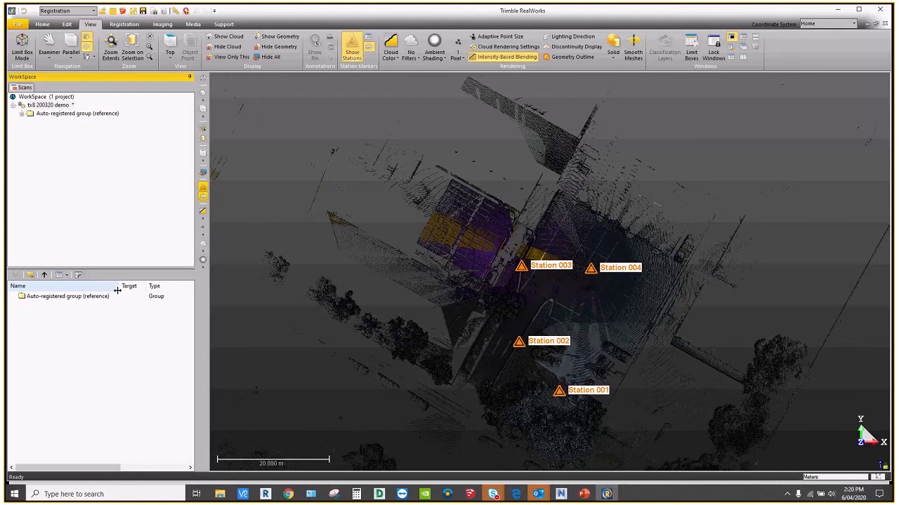
pyautogui.click(132, 23)
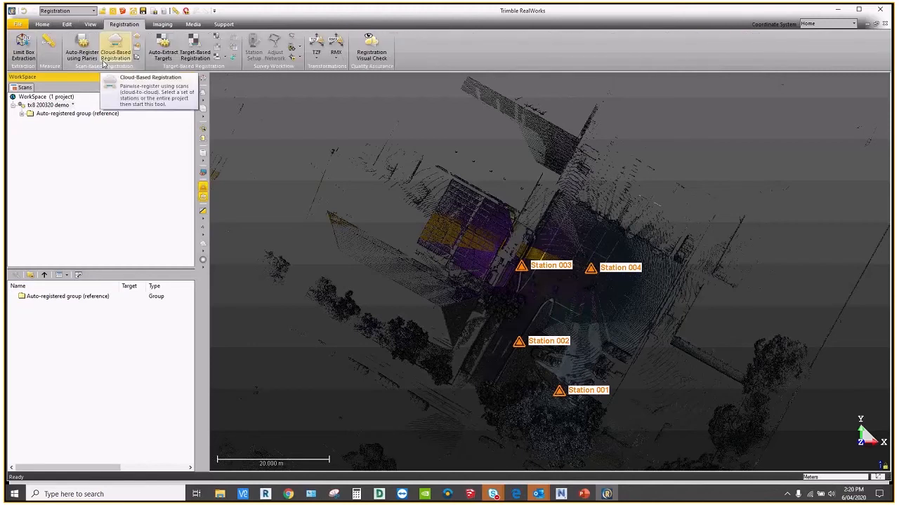
pyautogui.moveTo(510, 324); pyautogui.dragTo(506, 306)
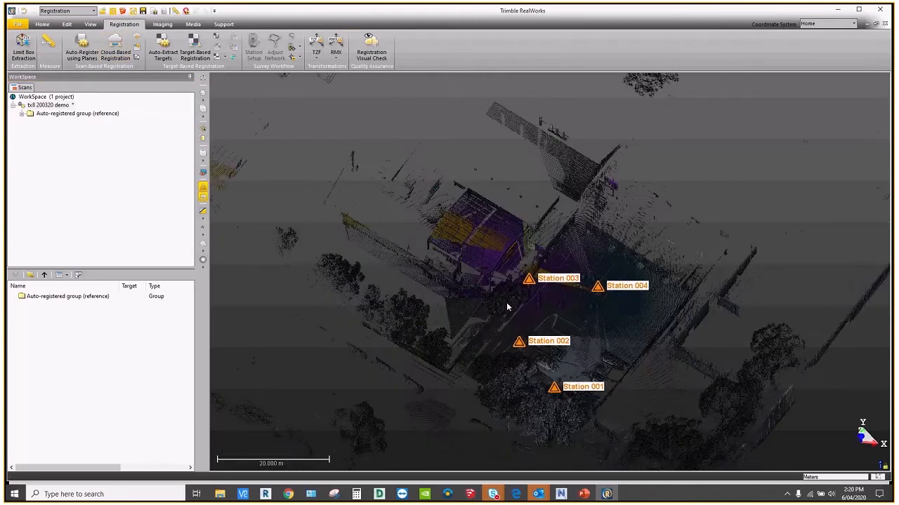
pyautogui.moveTo(511, 307)
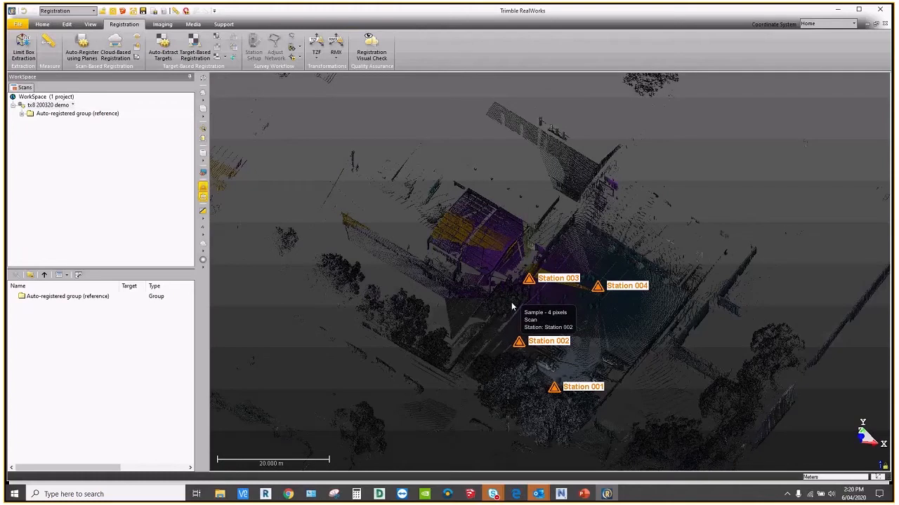
pyautogui.scroll(-2, 517, 275)
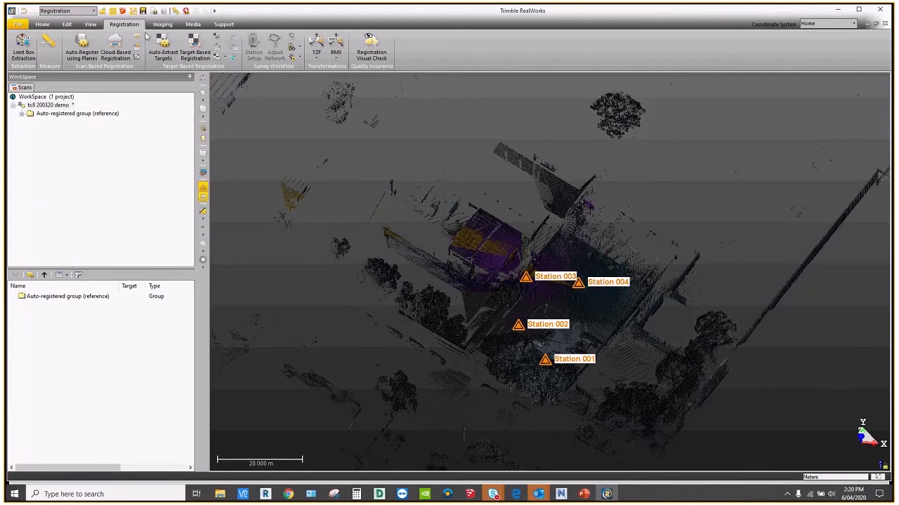
pyautogui.click(199, 63)
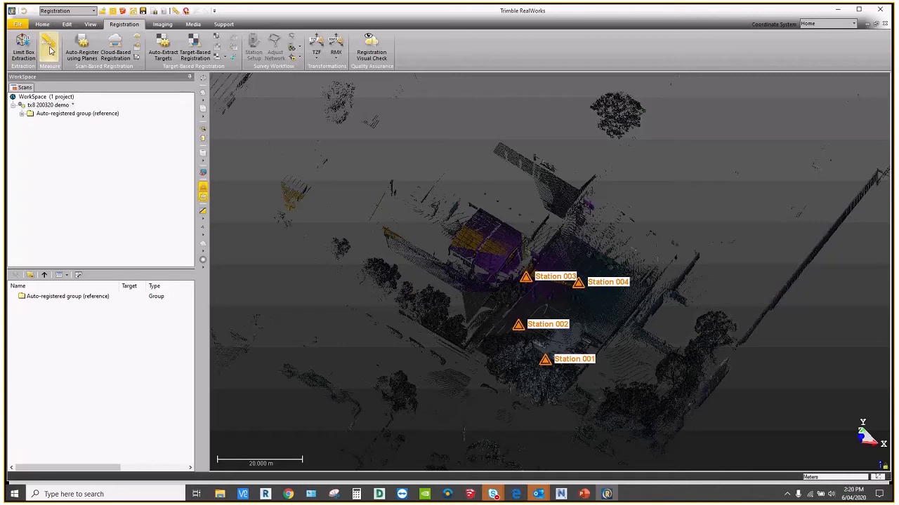
# Step: Undo the cloud-based registration of Station 004 and the plane-based auto-registration, restoring four ungrouped stations
pyautogui.click(24, 13)
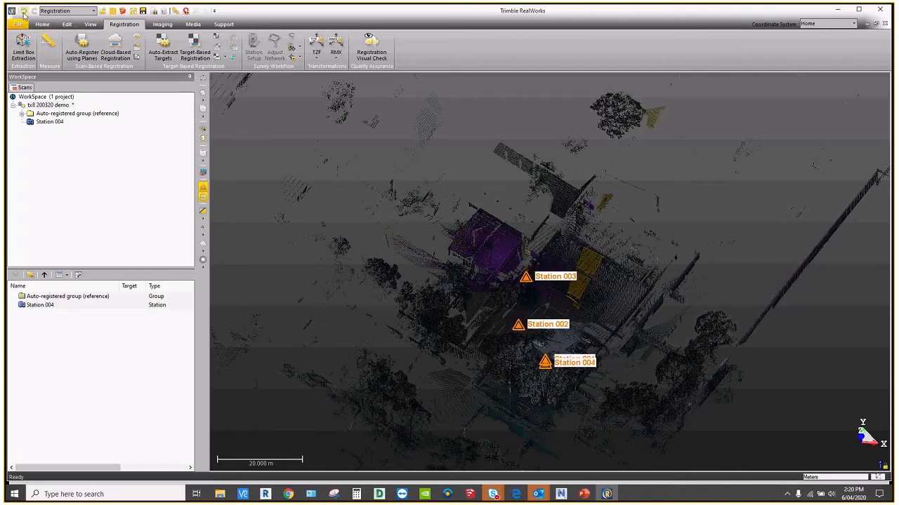
pyautogui.click(24, 13)
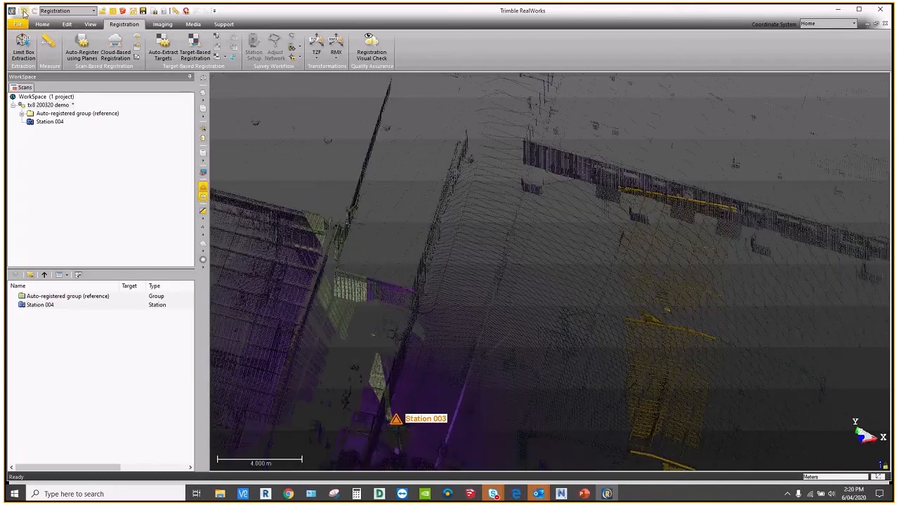
pyautogui.click(24, 12)
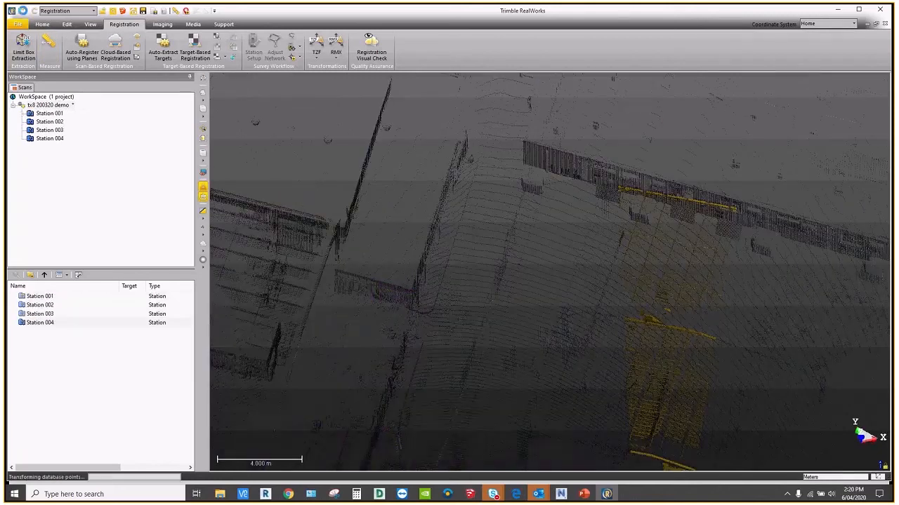
# Step: Show all four unregistered scans from the Top view, zoomed to their full extents and centred on Station 004
pyautogui.click(90, 24)
pyautogui.click(170, 49)
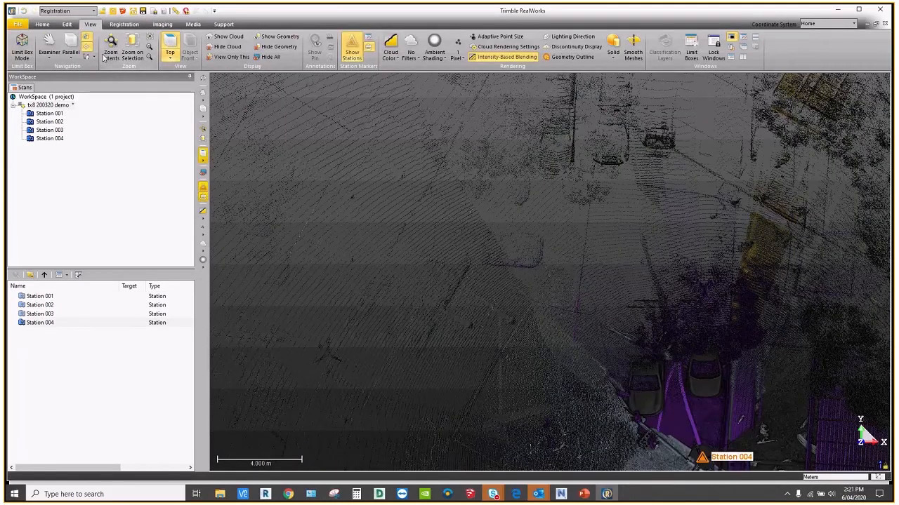
pyautogui.click(106, 54)
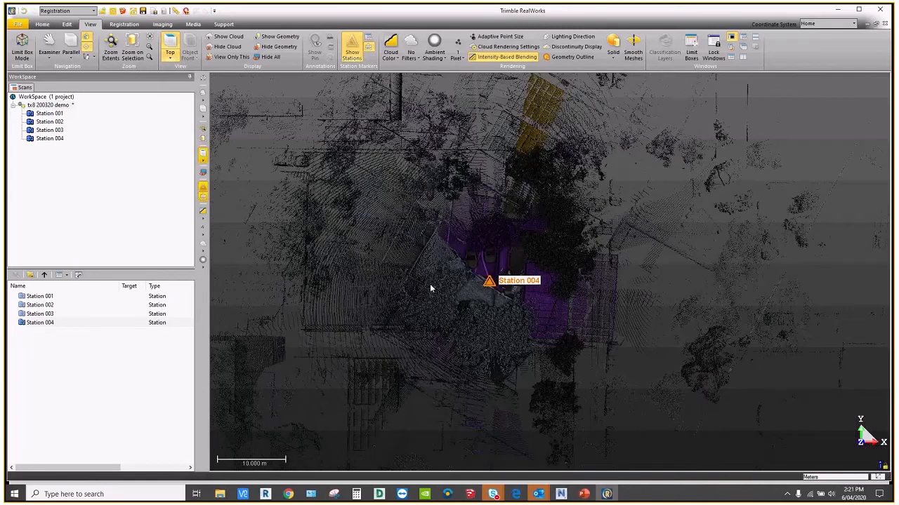
pyautogui.scroll(-5, 429, 286)
pyautogui.scroll(3, 425, 333)
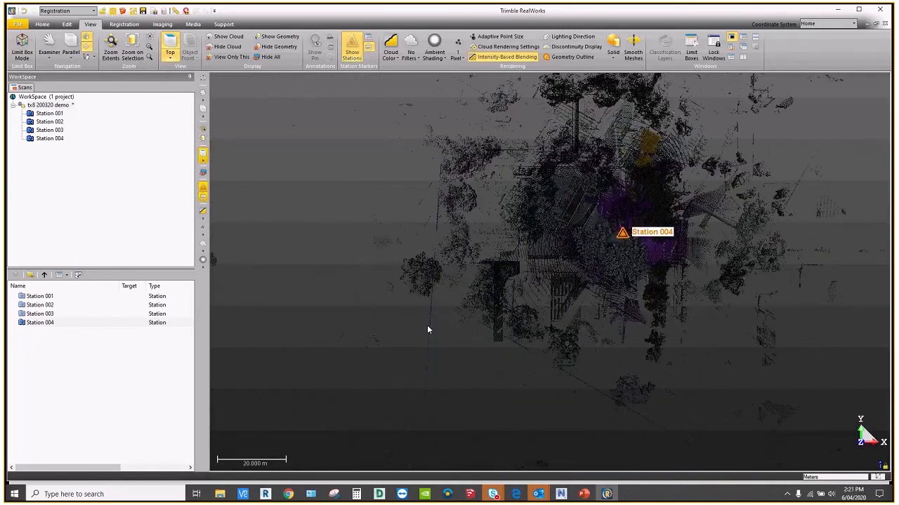
pyautogui.moveTo(675, 237); pyautogui.dragTo(572, 281, button='middle')
pyautogui.scroll(1, 573, 281)
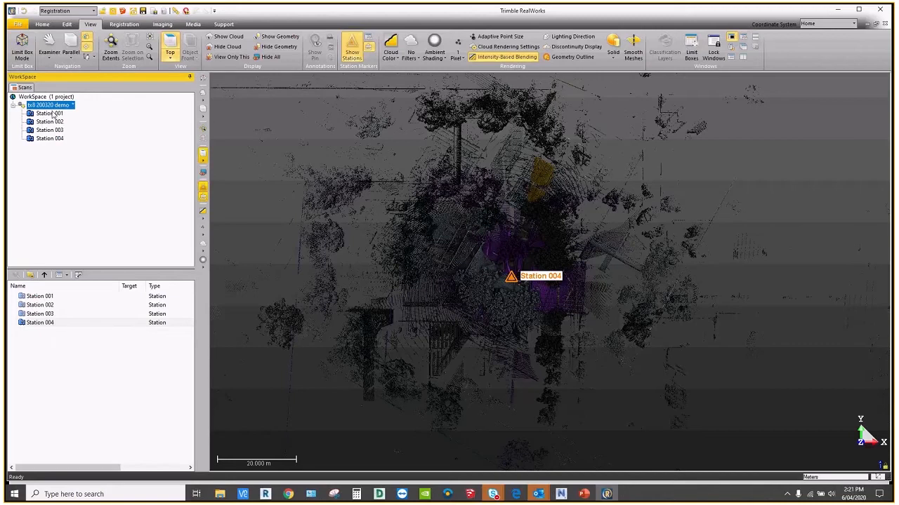
# Step: Auto-extract only spherical targets of 0.139 m diameter for the whole project, without preview scans, using Station 001 as reference station
pyautogui.click(123, 24)
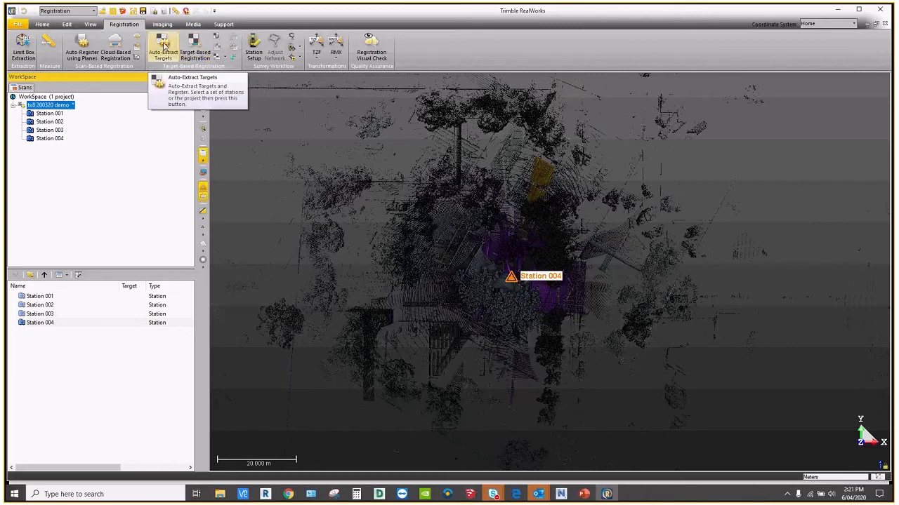
pyautogui.click(163, 48)
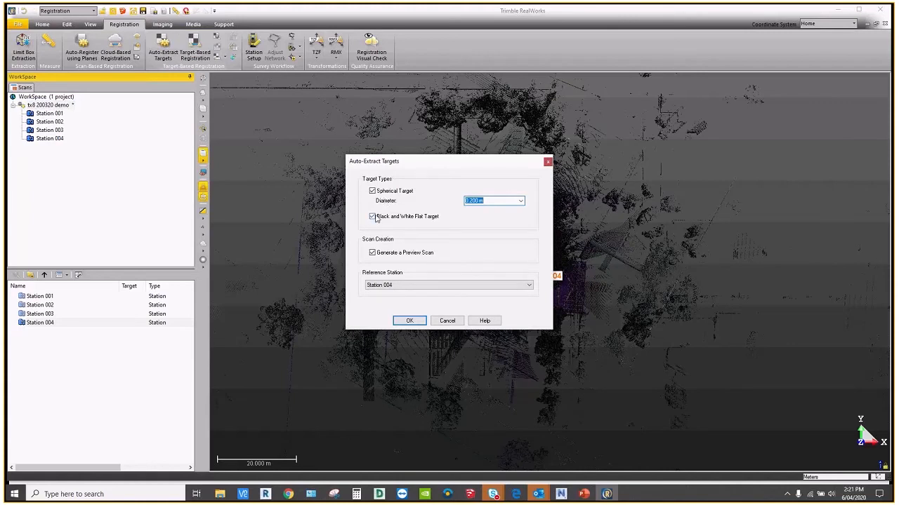
pyautogui.click(414, 218)
pyautogui.click(372, 253)
pyautogui.click(520, 202)
pyautogui.click(486, 222)
pyautogui.click(491, 285)
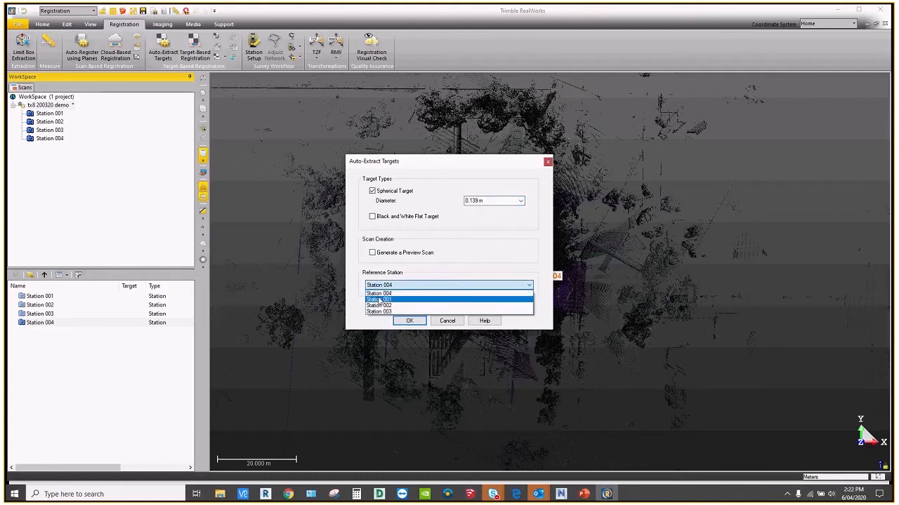
pyautogui.click(393, 292)
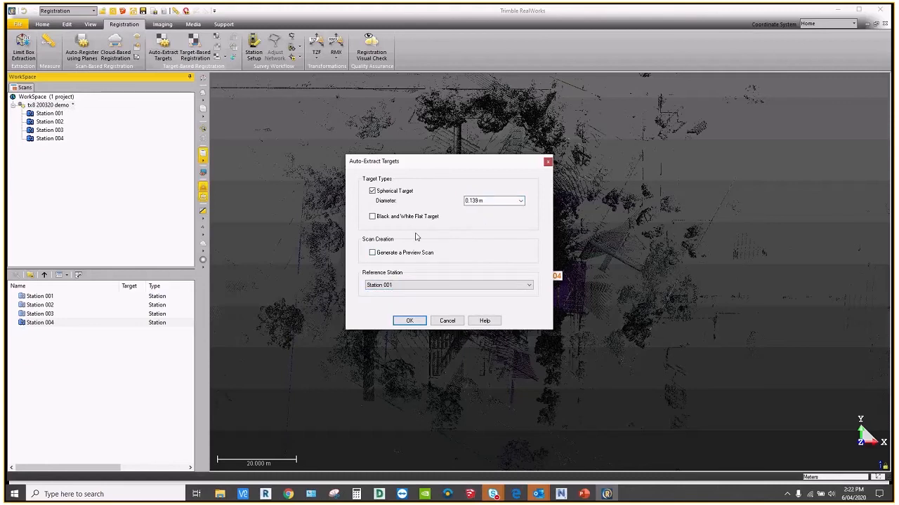
pyautogui.click(410, 321)
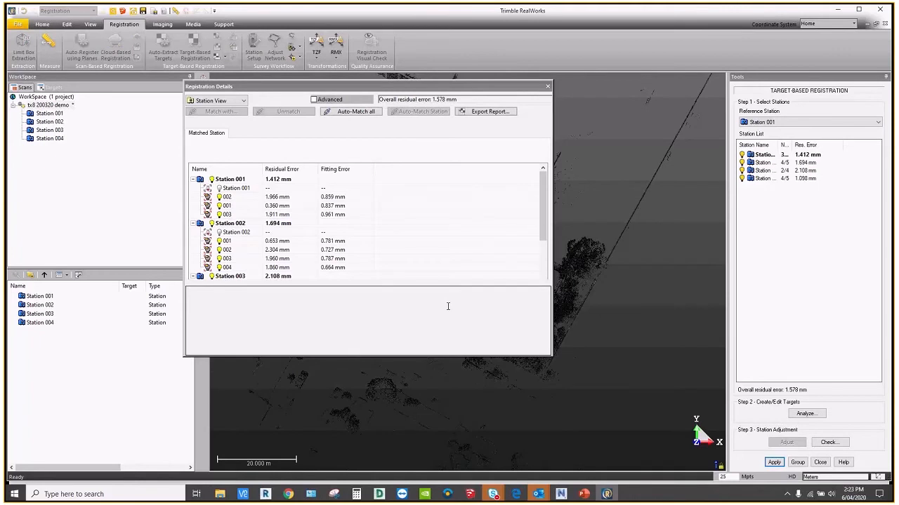
# Step: Examine the matched targets per station with the advanced registration details shown, and hide the advanced details again
pyautogui.click(315, 100)
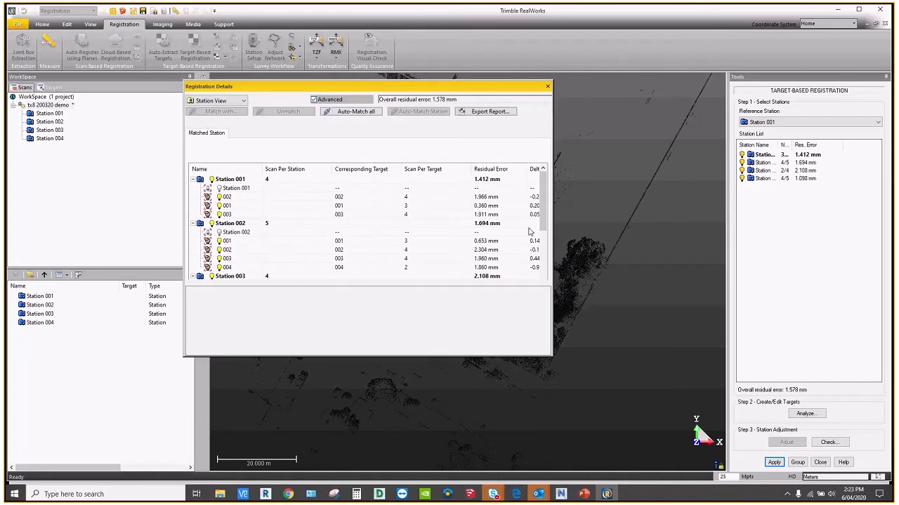
pyautogui.scroll(-2, 529, 232)
pyautogui.scroll(1, 520, 224)
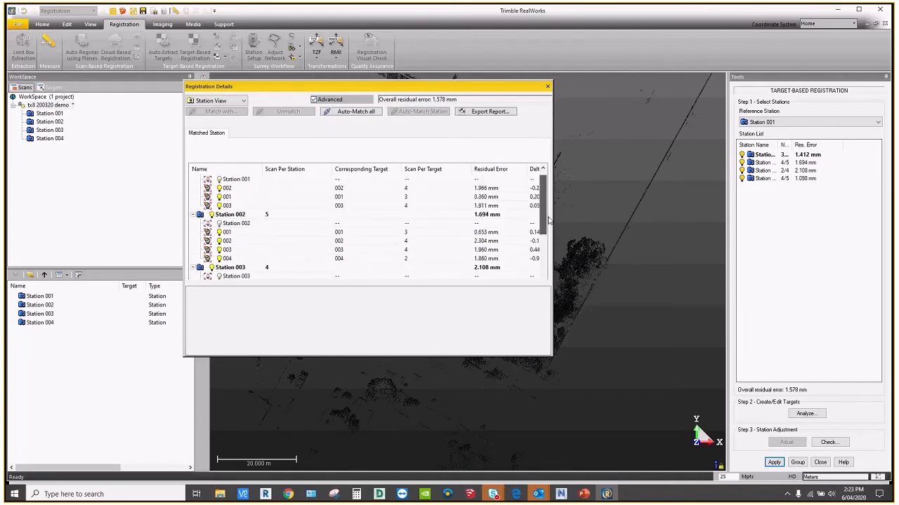
pyautogui.click(324, 100)
# Step: Export the target-based registration report to the Desktop as an RTF file named tx8 200320 demo b
pyautogui.click(484, 113)
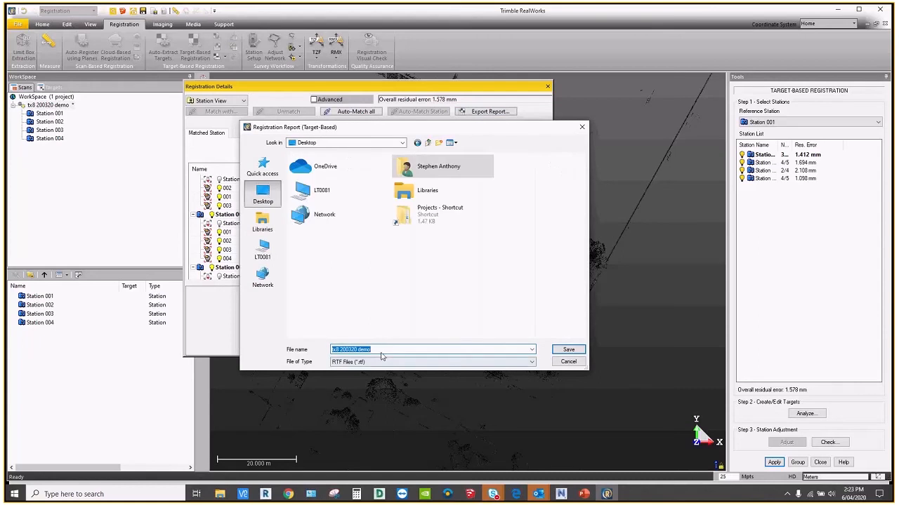
pyautogui.click(377, 349)
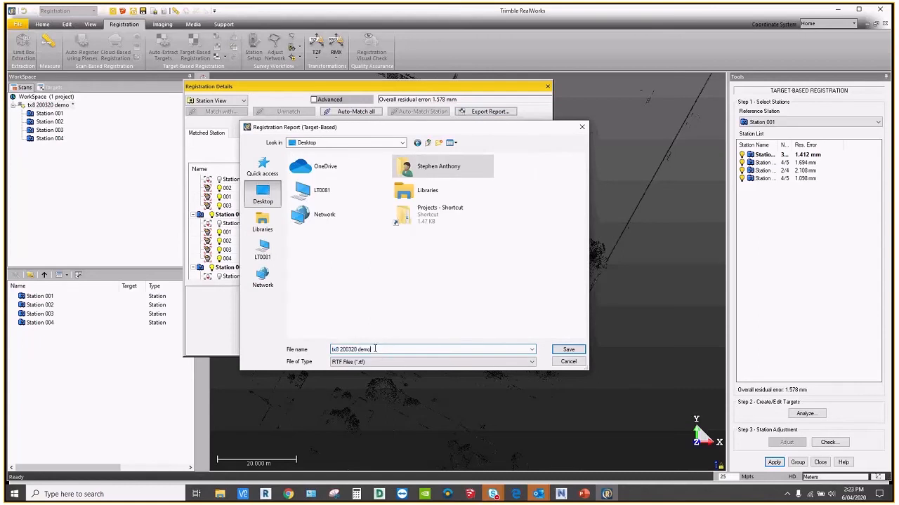
pyautogui.write('b')
pyautogui.press('BackSpace')
pyautogui.click(569, 350)
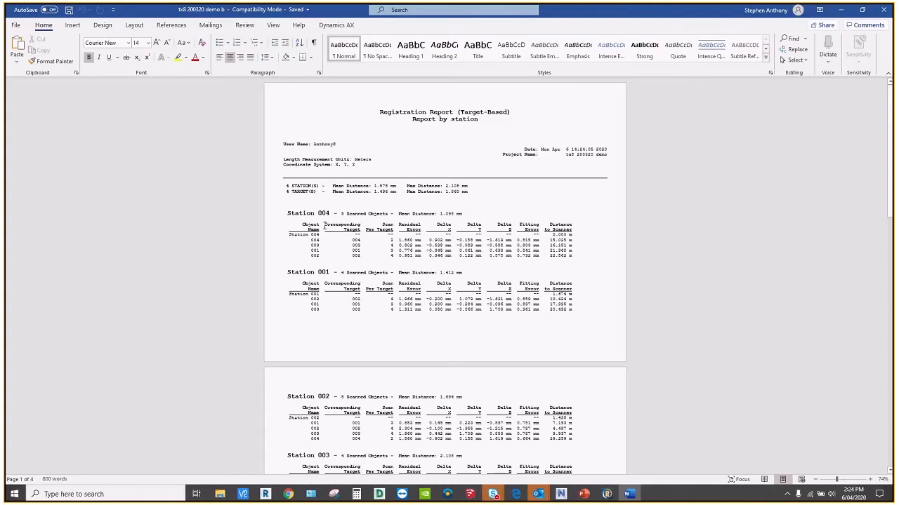
# Step: Read through the exported registration report by station and by target, and close the document
pyautogui.scroll(-3, 325, 225)
pyautogui.scroll(-12, 327, 225)
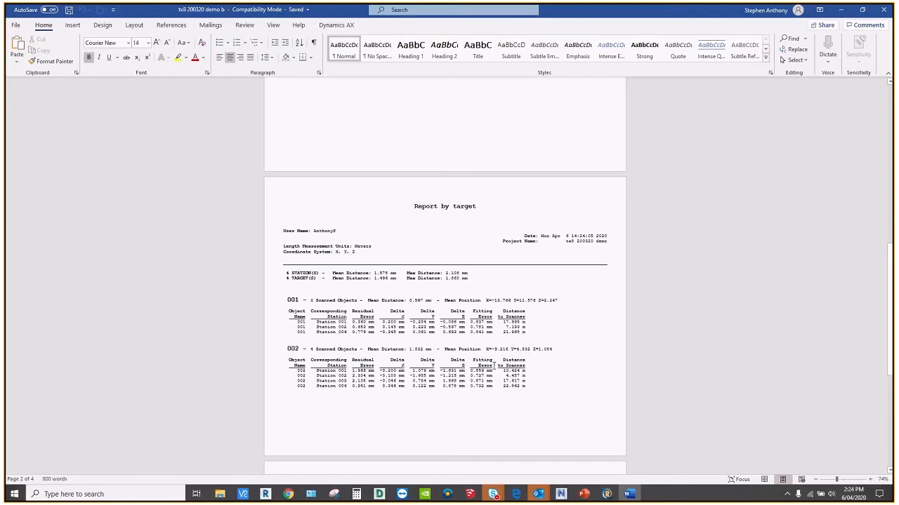
pyautogui.scroll(12, 495, 366)
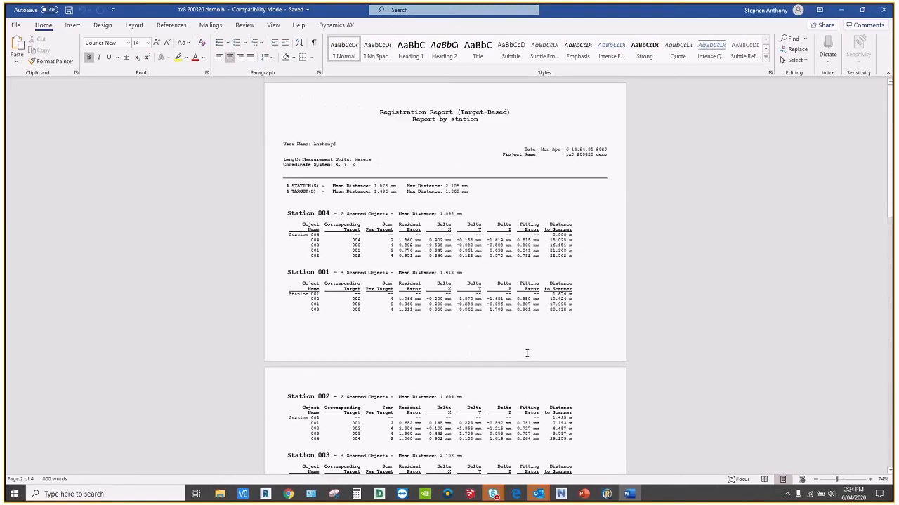
pyautogui.click(884, 9)
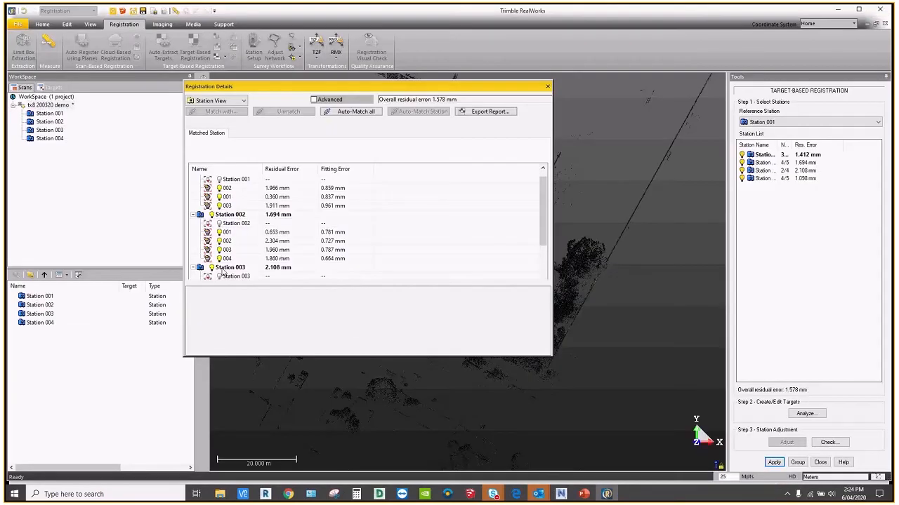
# Step: Check the links of Station 003 and the deltas of target 003 in Station 002, and close the registration details
pyautogui.click(226, 269)
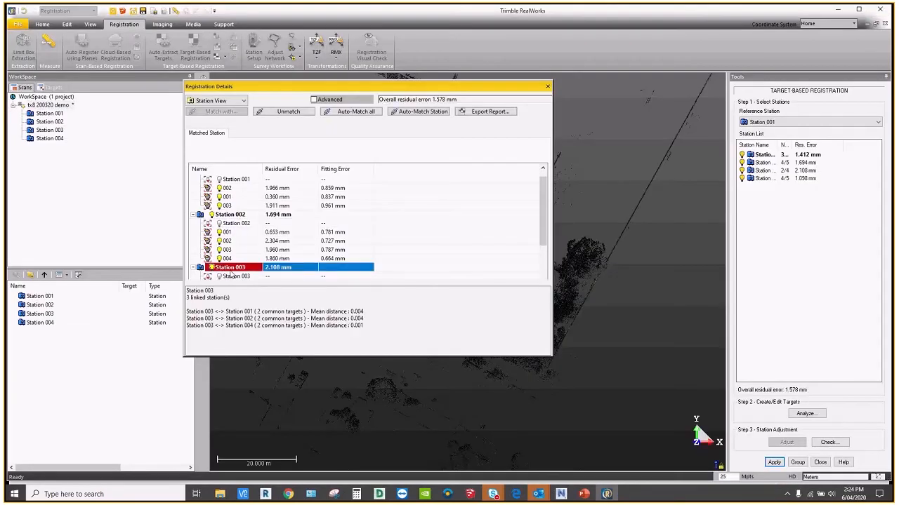
pyautogui.click(229, 251)
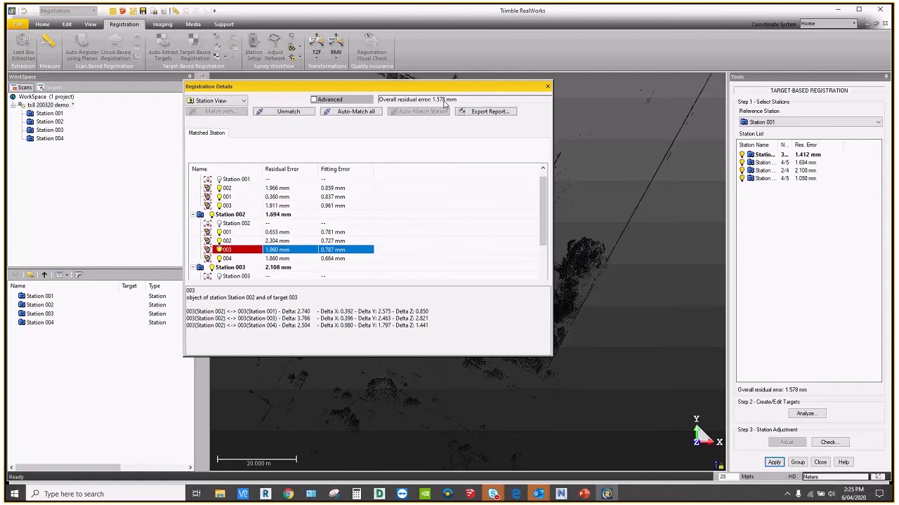
pyautogui.click(547, 87)
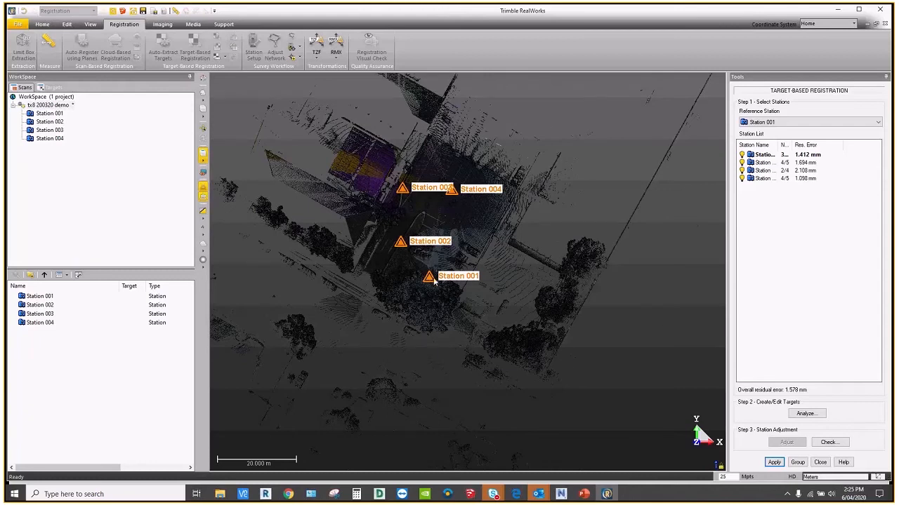
# Step: Widen the station list's name and target-count columns to make their contents readable, and select Station 001
pyautogui.moveTo(719, 198); pyautogui.dragTo(692, 205)
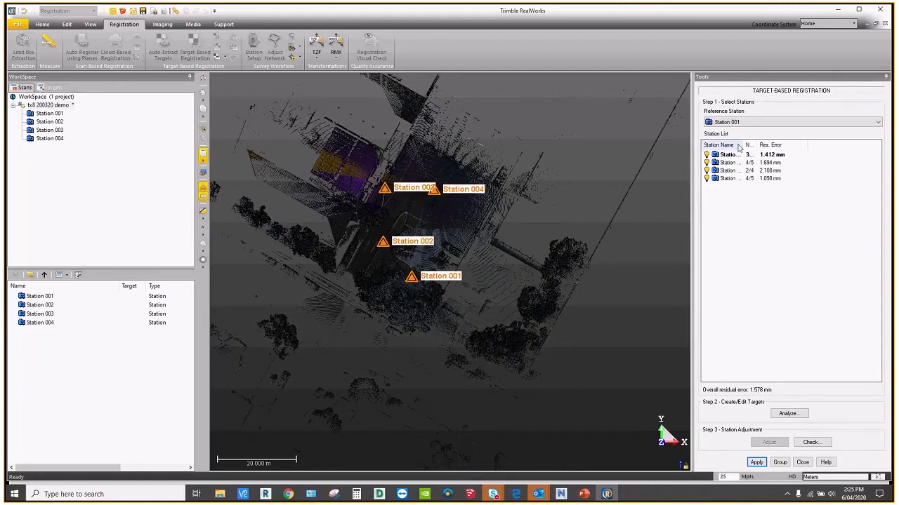
pyautogui.doubleClick(743, 145)
pyautogui.moveTo(771, 145)
pyautogui.mouseDown()
pyautogui.moveTo(800, 143)
pyautogui.moveTo(782, 145)
pyautogui.mouseUp()
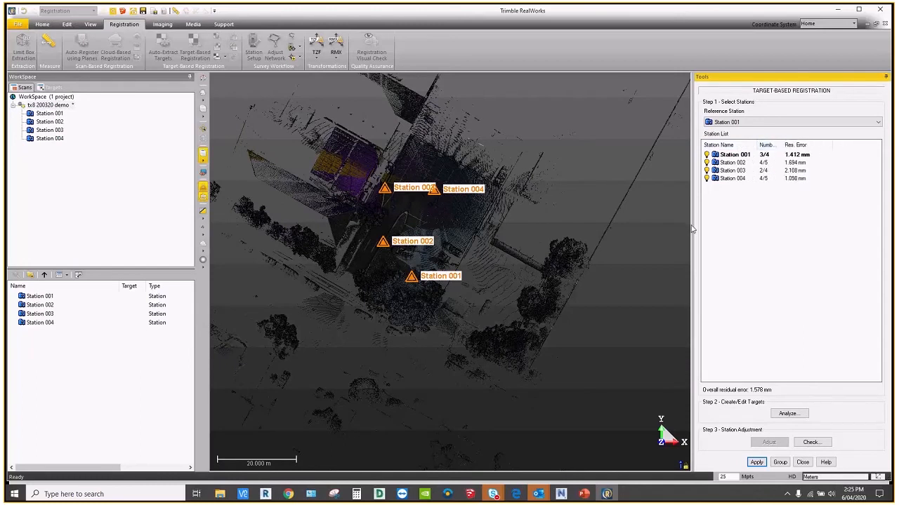
pyautogui.moveTo(692, 228); pyautogui.dragTo(706, 227)
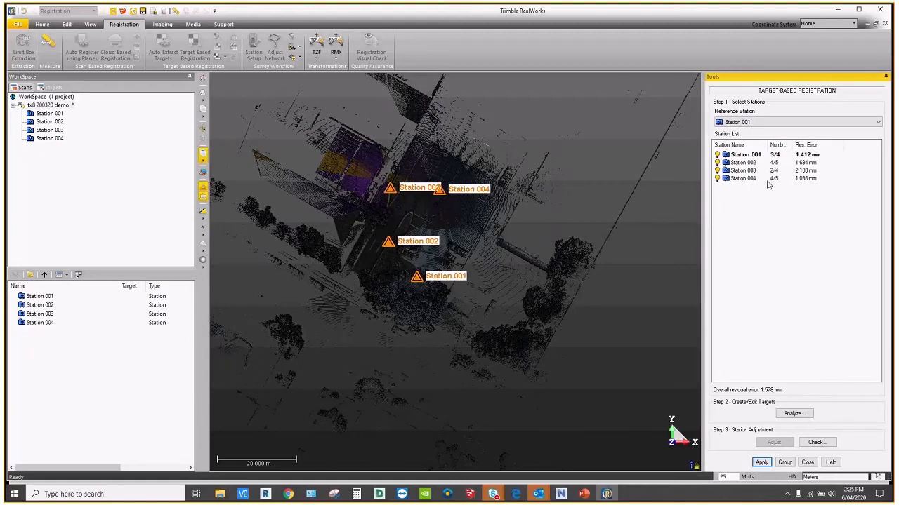
pyautogui.click(759, 156)
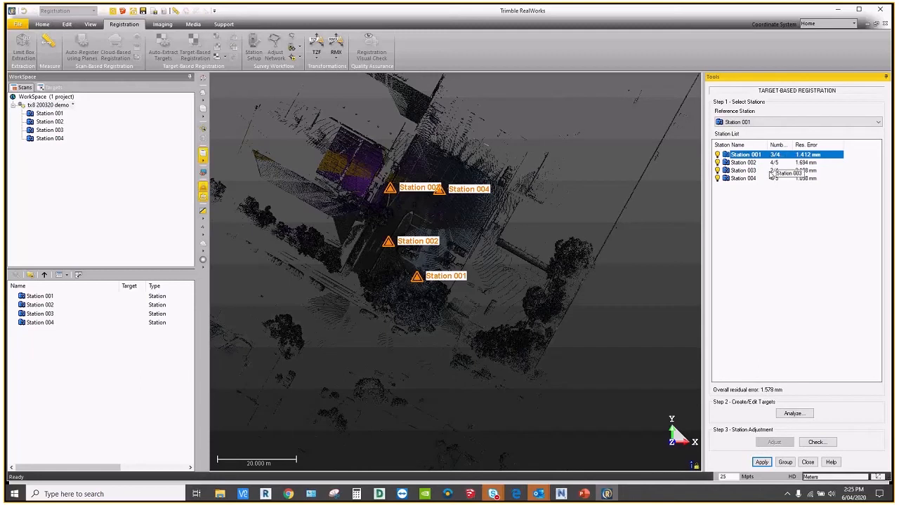
# Step: Select Station 003 in the station list and open its targets for analysis
pyautogui.click(773, 171)
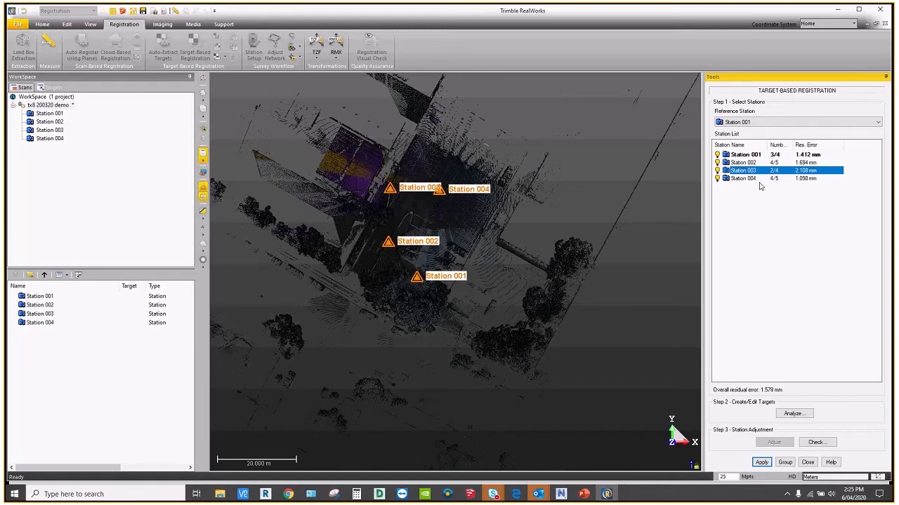
pyautogui.click(762, 180)
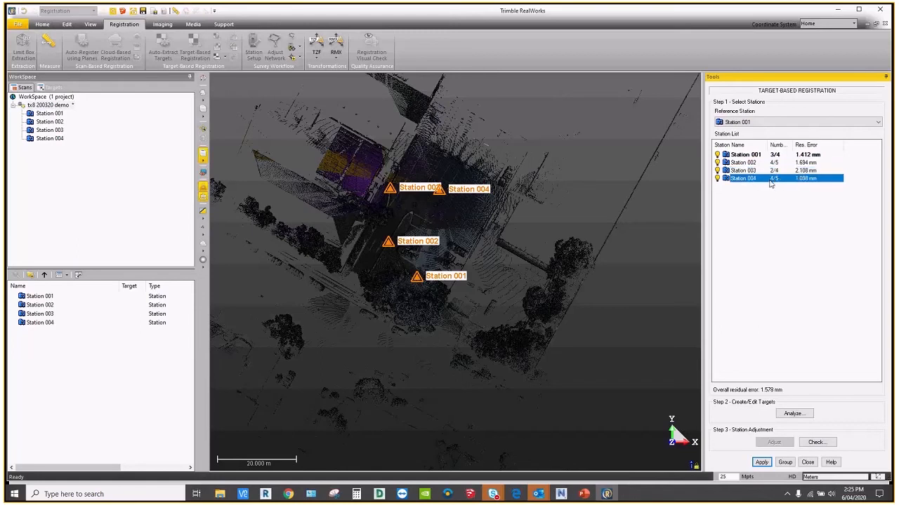
pyautogui.click(764, 171)
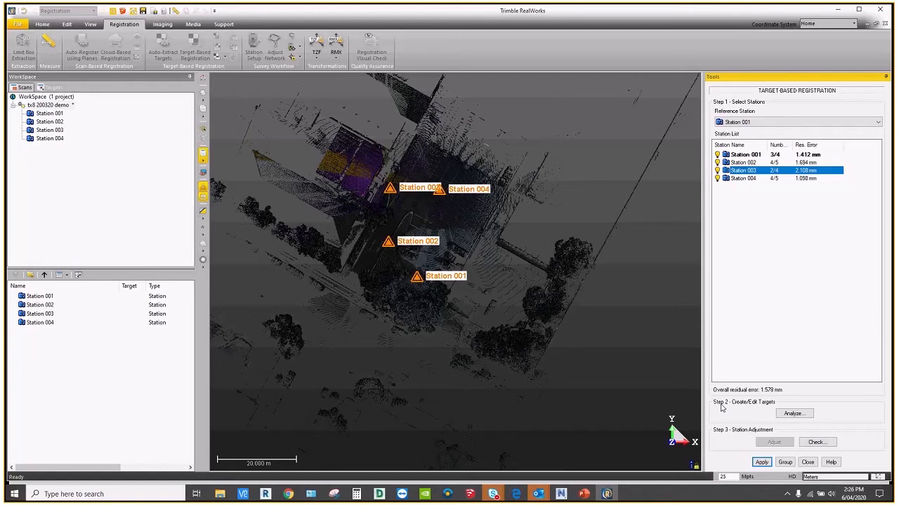
pyautogui.click(794, 414)
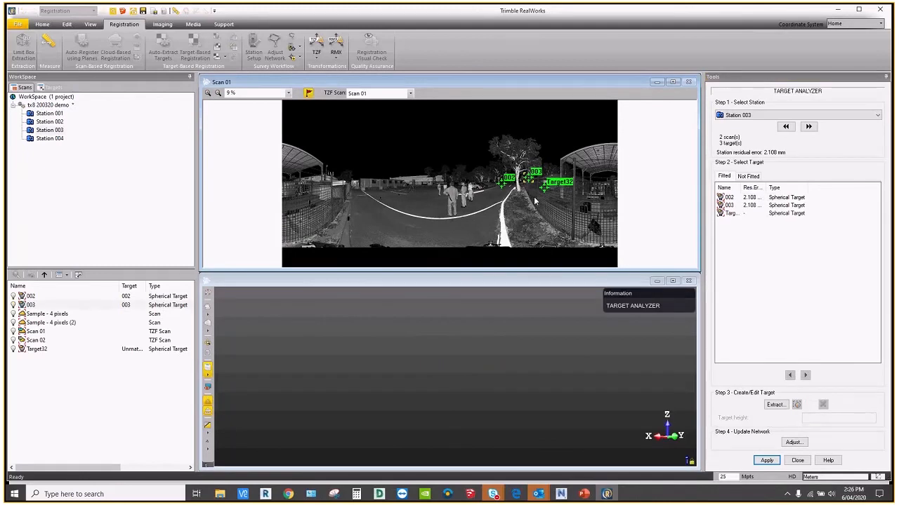
# Step: Examine Station 003's Scan 01 for an unextracted sphere on the building wall between the windows
pyautogui.scroll(5, 535, 201)
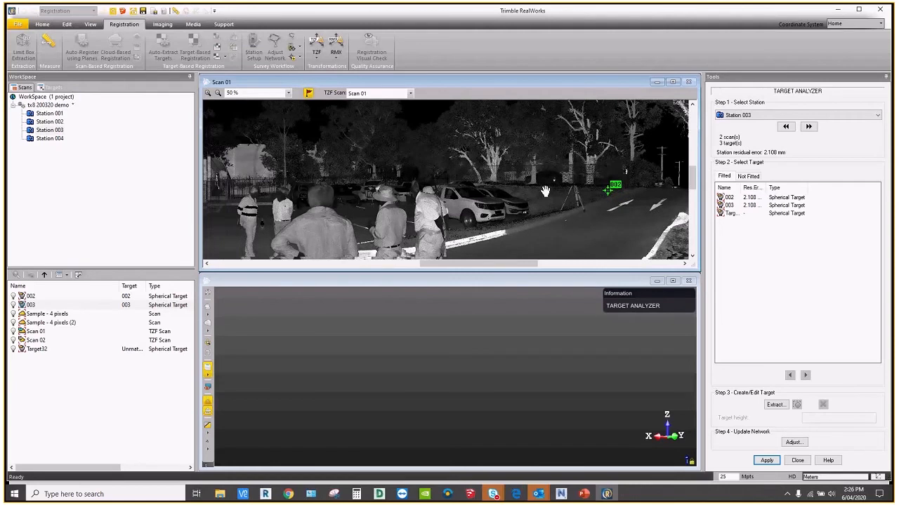
pyautogui.moveTo(545, 191); pyautogui.dragTo(386, 175)
pyautogui.scroll(2, 386, 176)
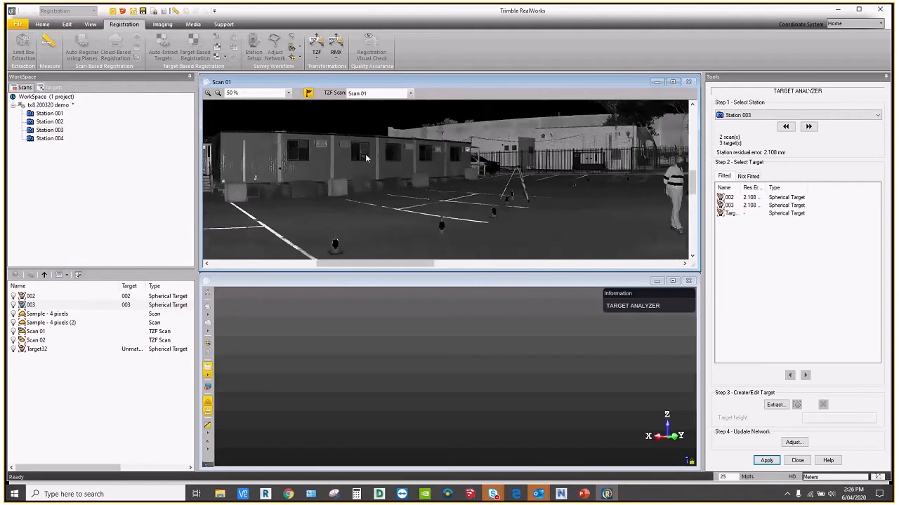
pyautogui.scroll(2, 365, 155)
pyautogui.scroll(3, 386, 168)
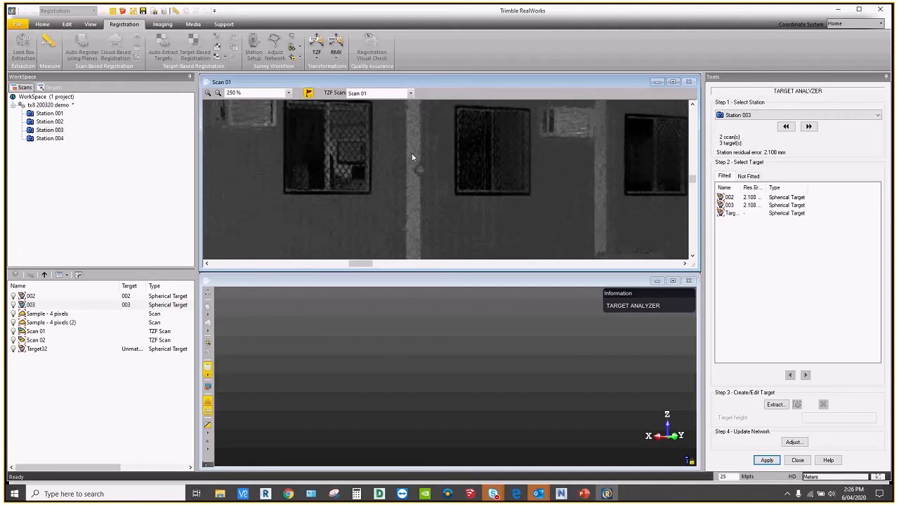
pyautogui.scroll(2, 412, 158)
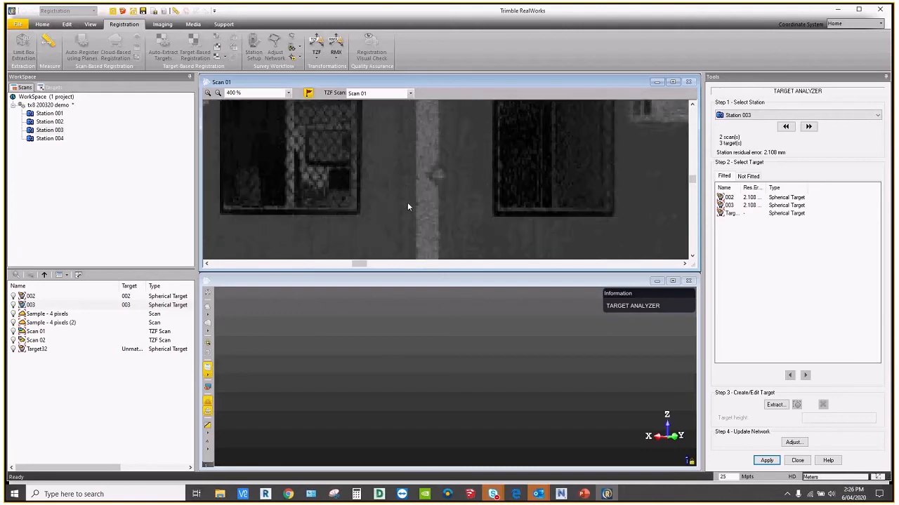
pyautogui.click(775, 407)
# Step: Switch to Station 004 and extract the sphere on the building's light wall post as a 0.139 m diameter spherical target, keeping the suggested name
pyautogui.click(808, 127)
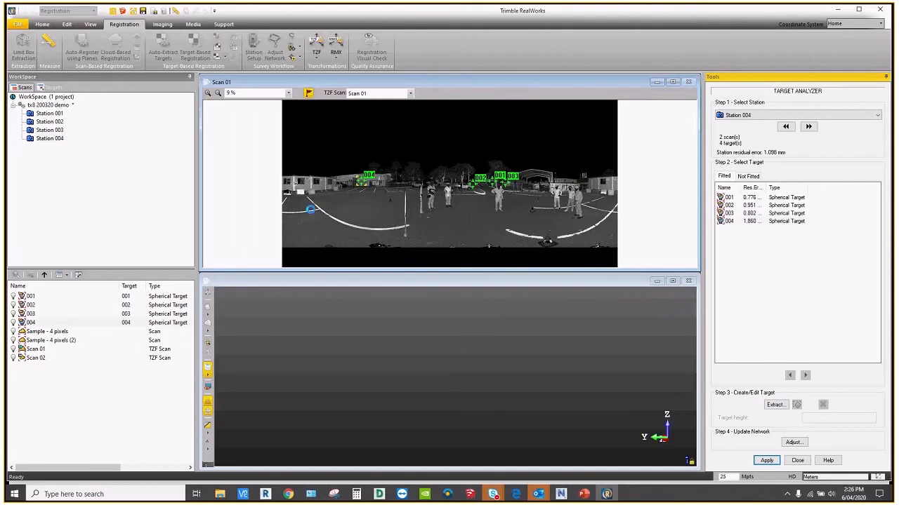
pyautogui.scroll(2, 296, 193)
pyautogui.scroll(1, 237, 189)
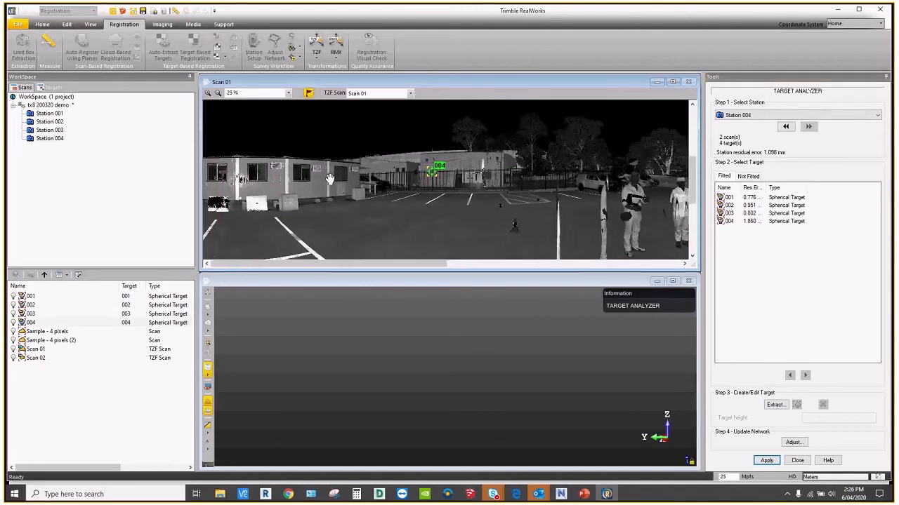
pyautogui.scroll(1, 234, 184)
pyautogui.scroll(1, 233, 180)
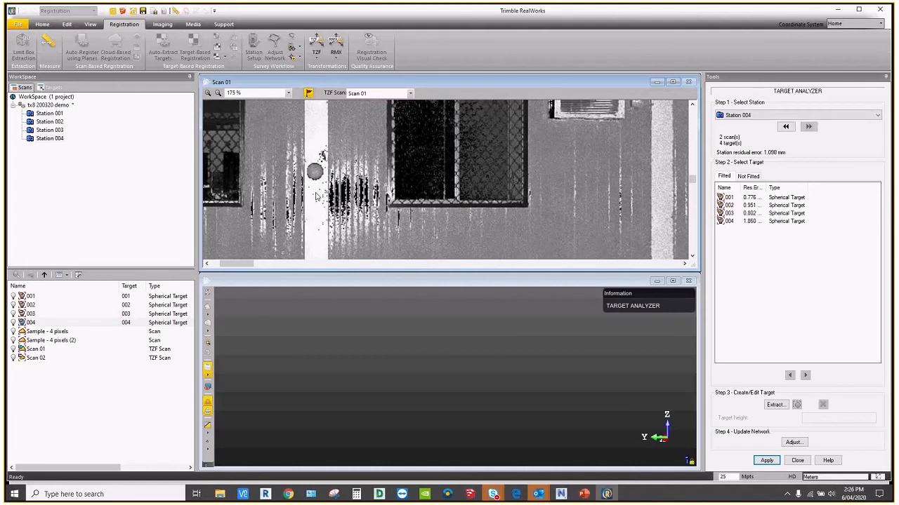
pyautogui.scroll(-1, 315, 197)
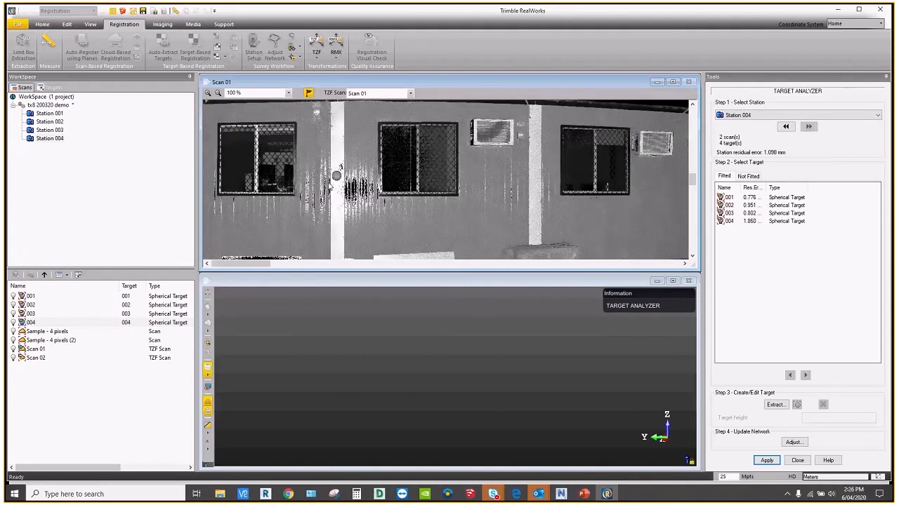
pyautogui.scroll(1, 323, 184)
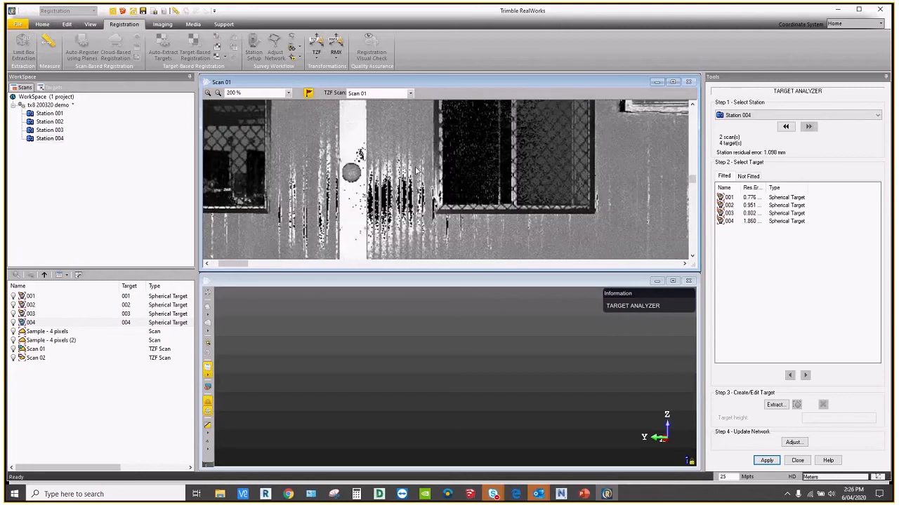
pyautogui.click(774, 406)
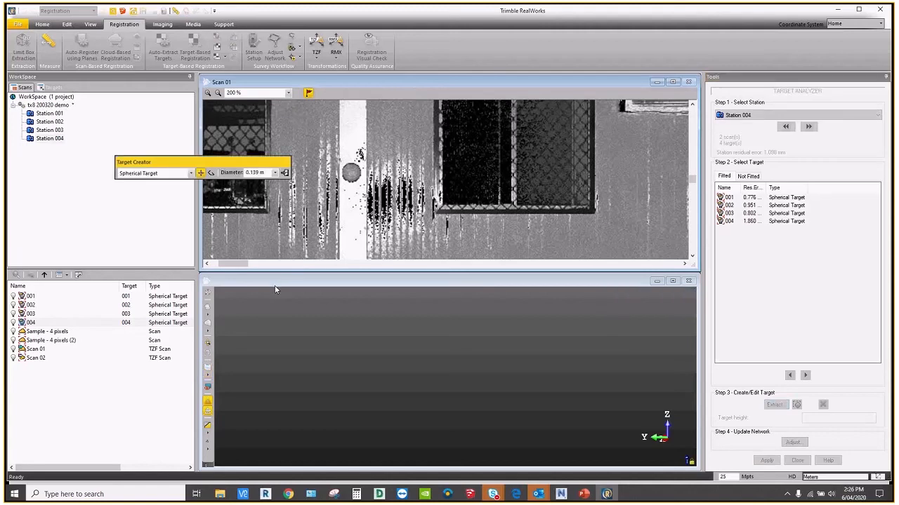
pyautogui.scroll(2, 337, 182)
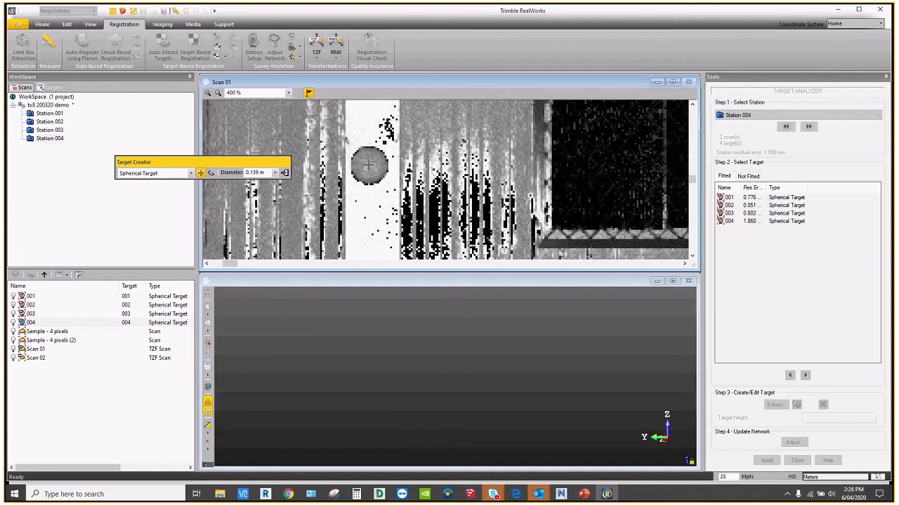
pyautogui.click(368, 164)
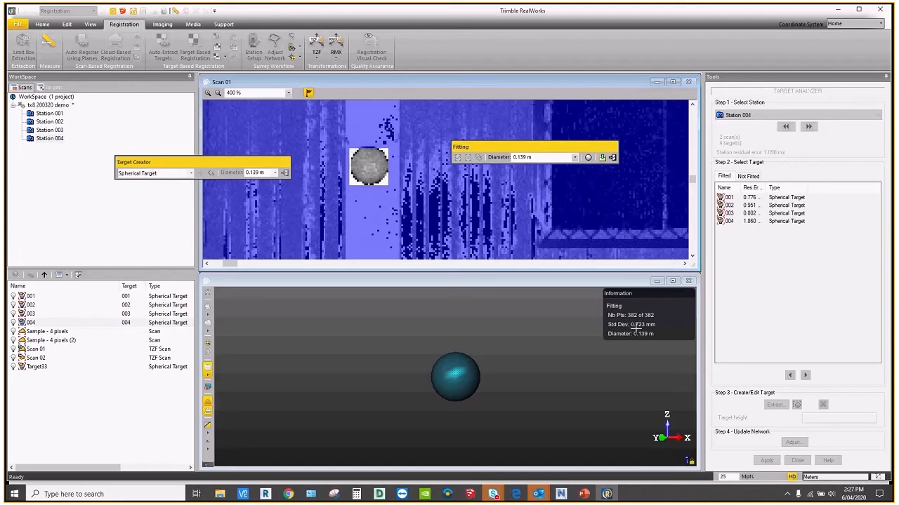
pyautogui.click(603, 158)
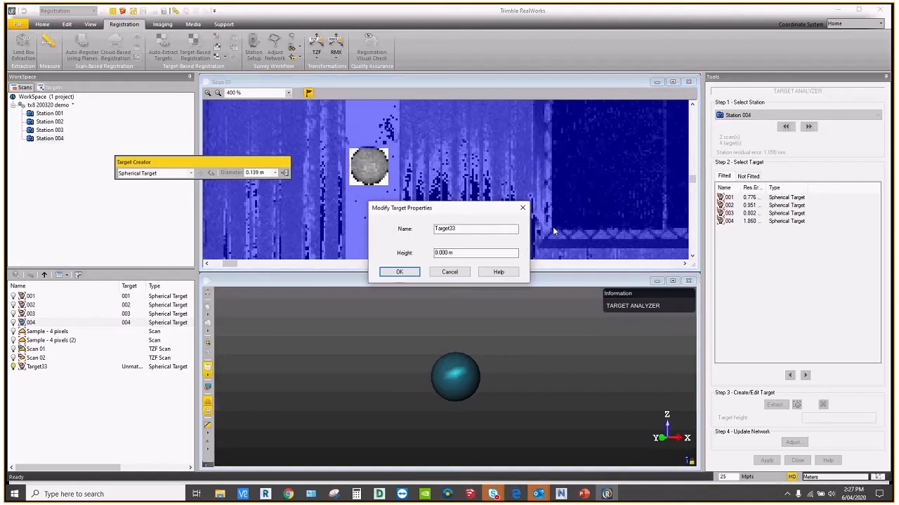
pyautogui.click(406, 274)
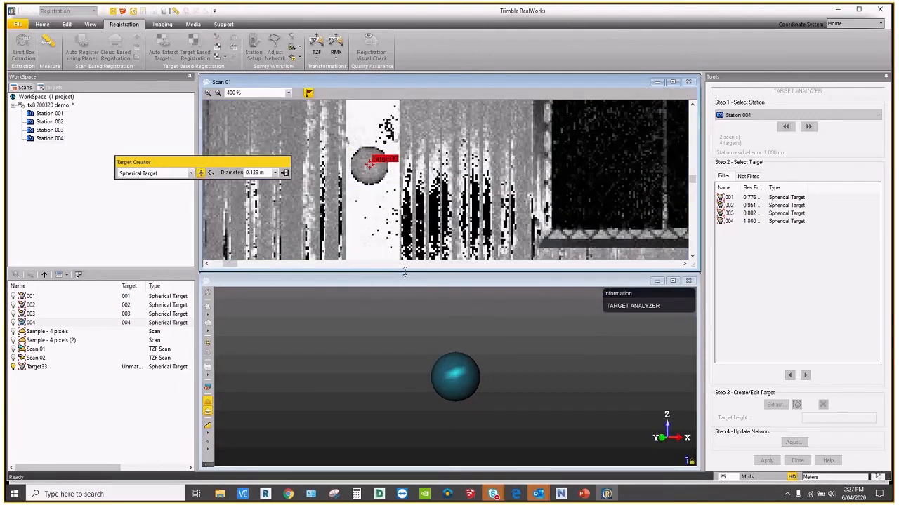
pyautogui.click(285, 175)
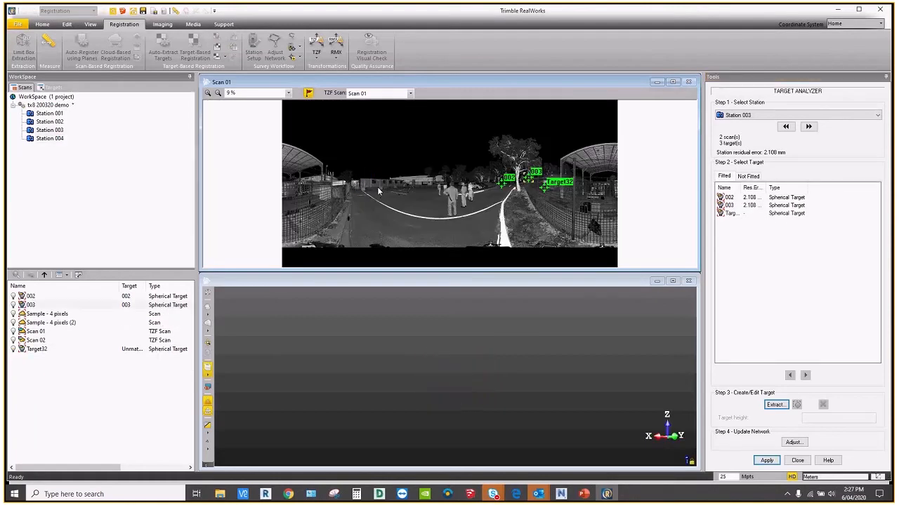
# Step: Return to Station 003 and extract the same wall-post sphere as a 0.139 m diameter spherical target, keeping the suggested name
pyautogui.scroll(8, 379, 186)
pyautogui.scroll(3, 369, 168)
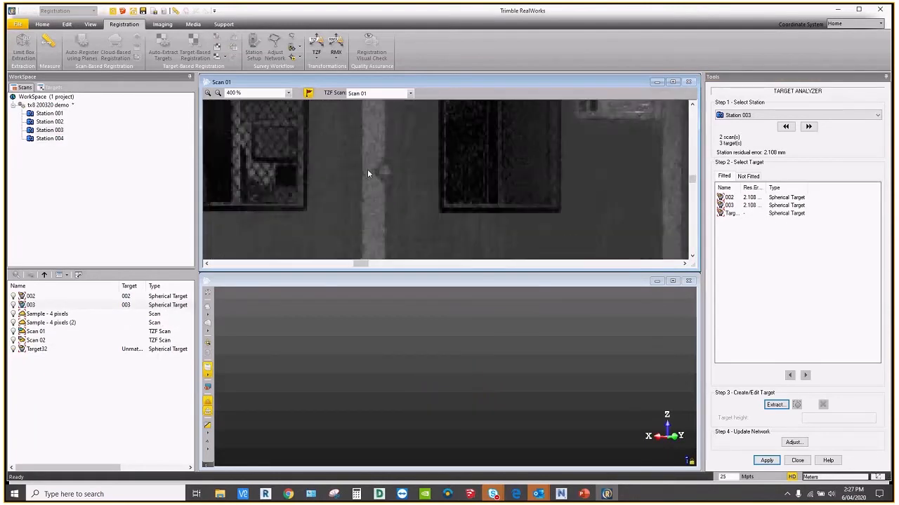
pyautogui.click(774, 405)
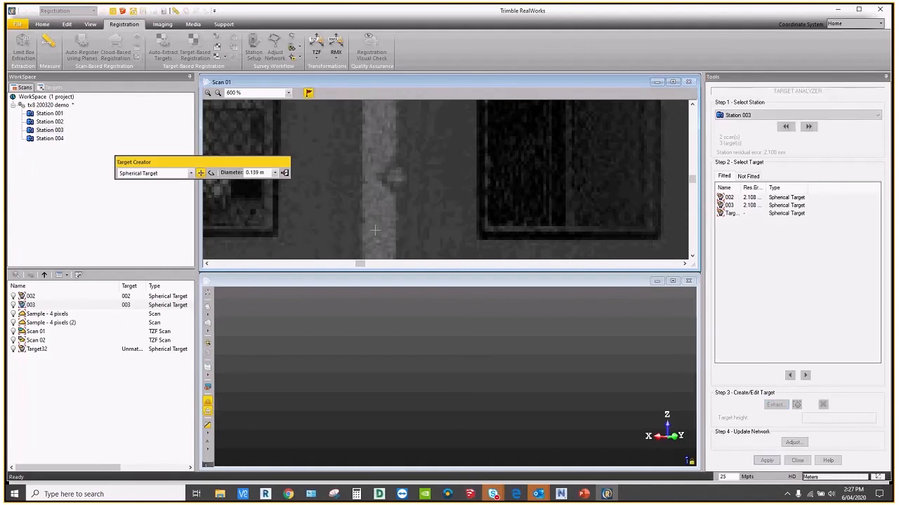
pyautogui.click(394, 179)
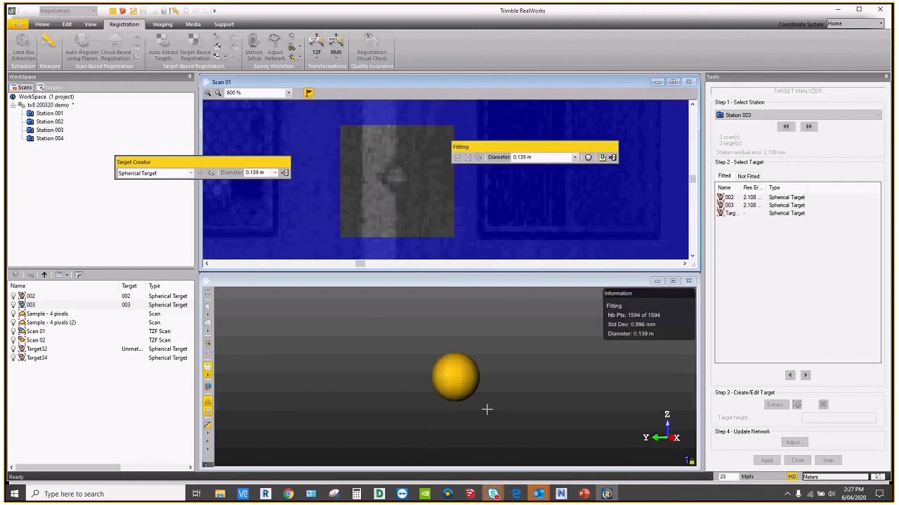
pyautogui.moveTo(465, 384)
pyautogui.mouseDown()
pyautogui.moveTo(486, 379)
pyautogui.moveTo(443, 383)
pyautogui.moveTo(460, 393)
pyautogui.mouseUp()
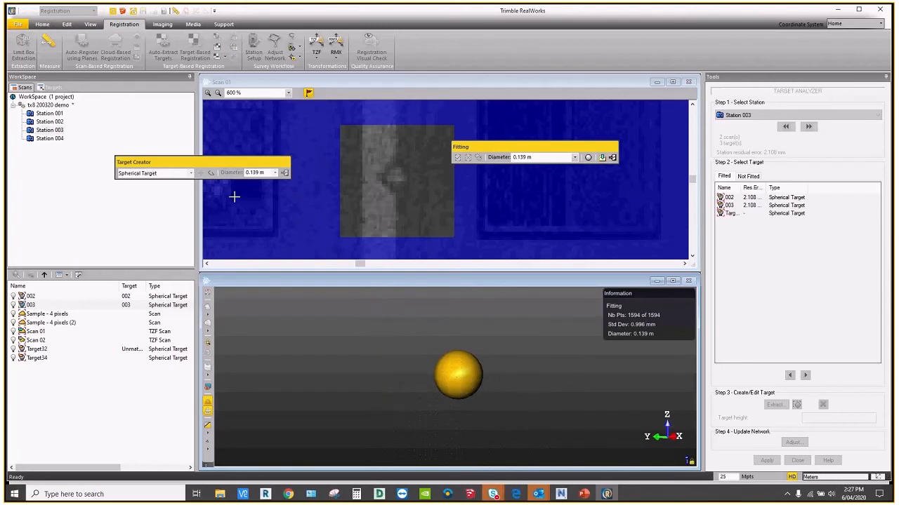
pyautogui.click(602, 157)
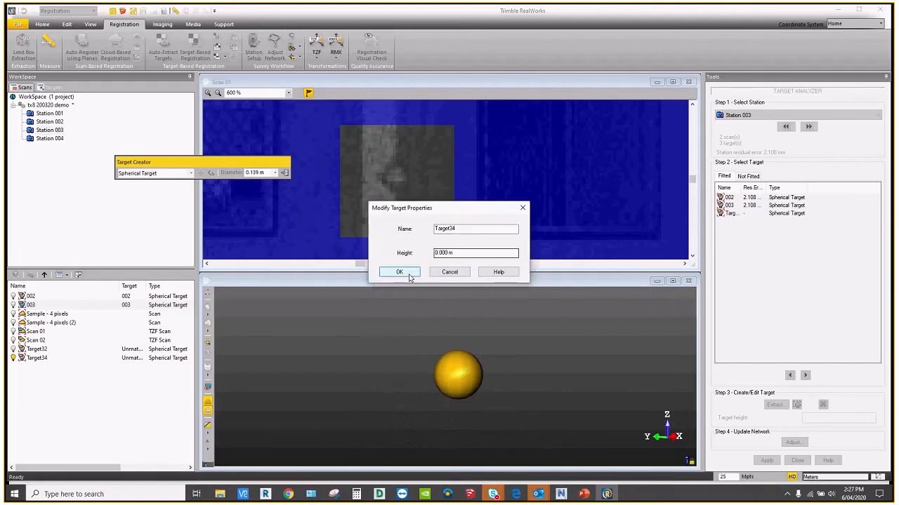
pyautogui.click(404, 274)
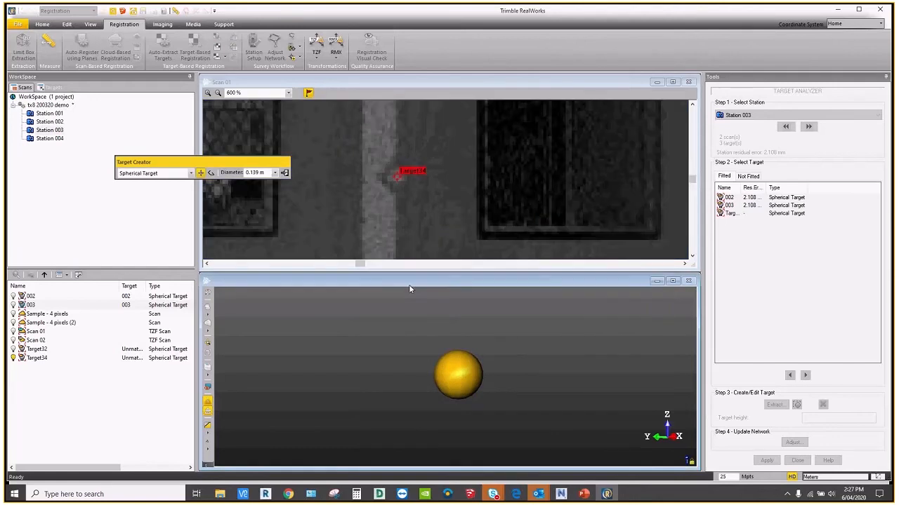
pyautogui.click(285, 174)
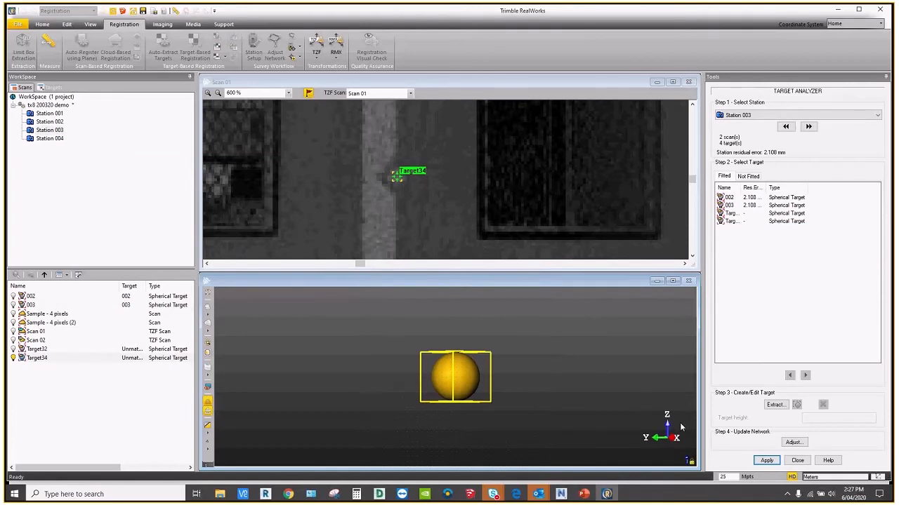
# Step: Adjust the network and accept auto-matching of the stations with the newly created targets
pyautogui.click(793, 442)
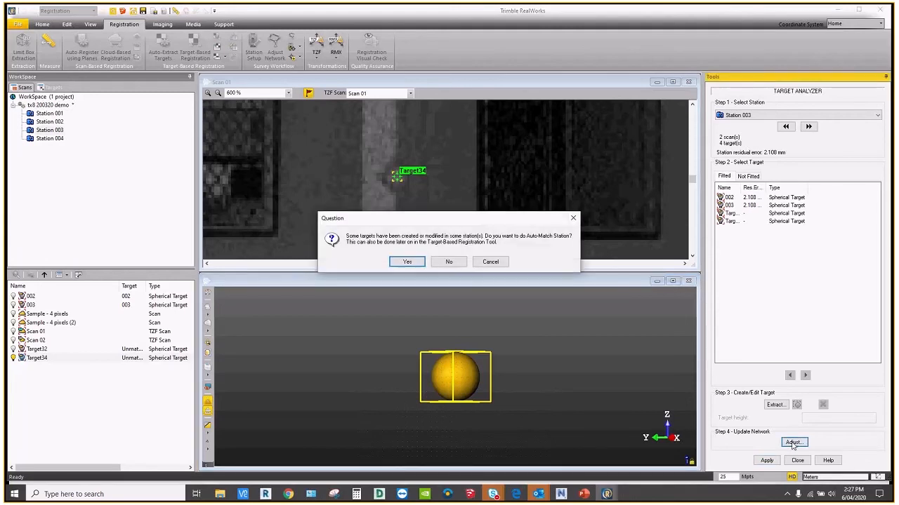
pyautogui.click(406, 262)
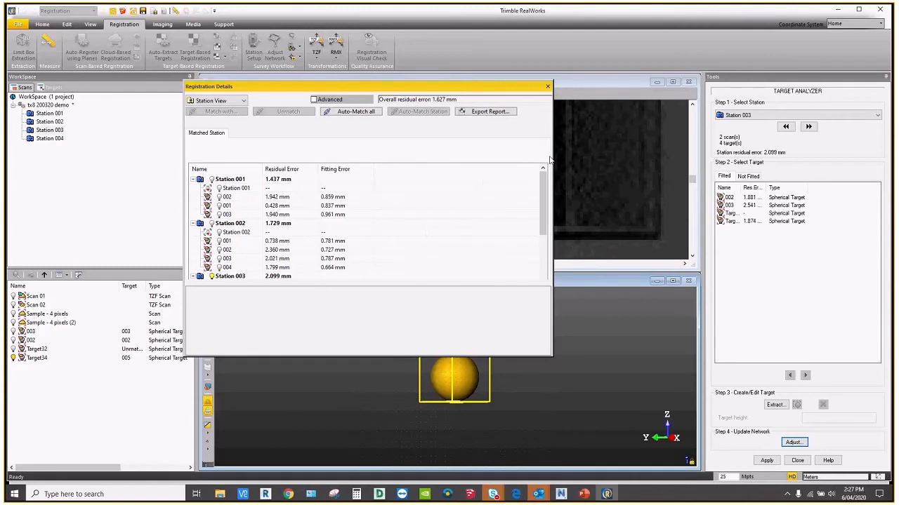
# Step: Review Station 003's advanced registration details, checking the matches and deltas of targets 002 and 003, and close the details
pyautogui.scroll(-3, 281, 250)
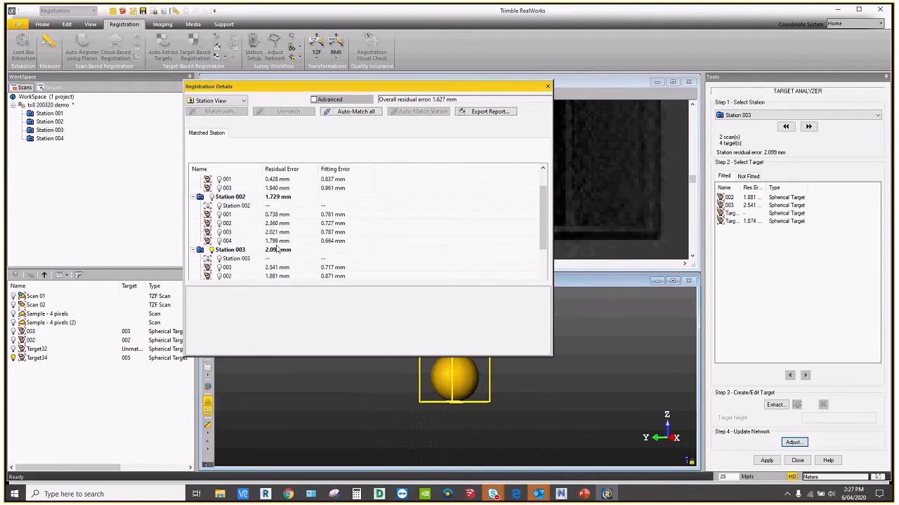
pyautogui.click(313, 99)
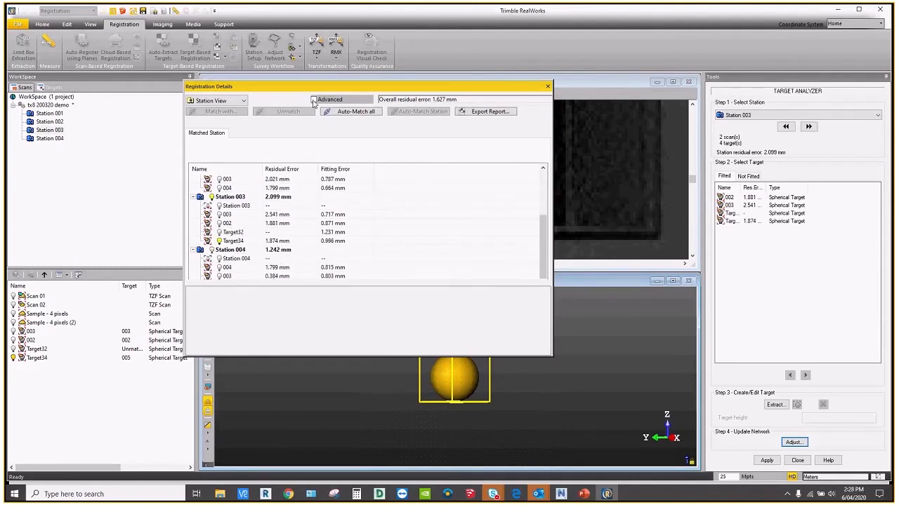
pyautogui.click(341, 206)
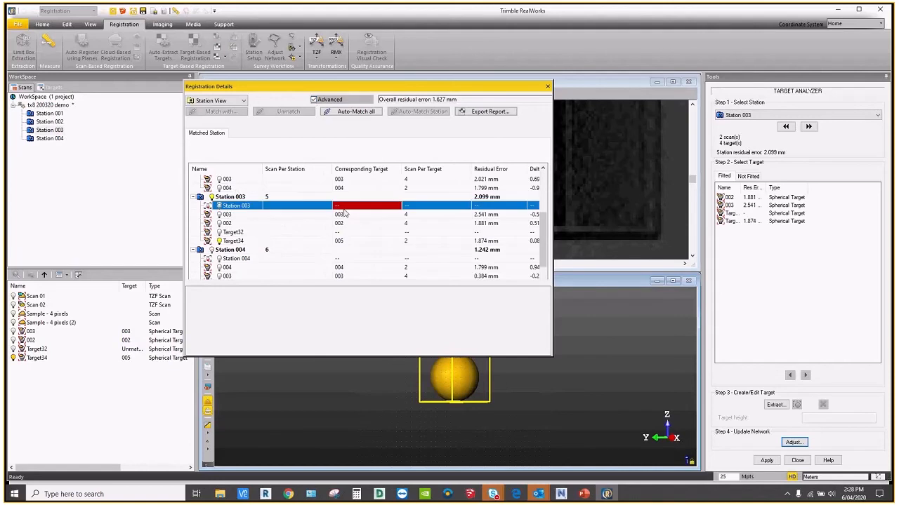
pyautogui.click(344, 222)
pyautogui.click(343, 206)
pyautogui.click(348, 215)
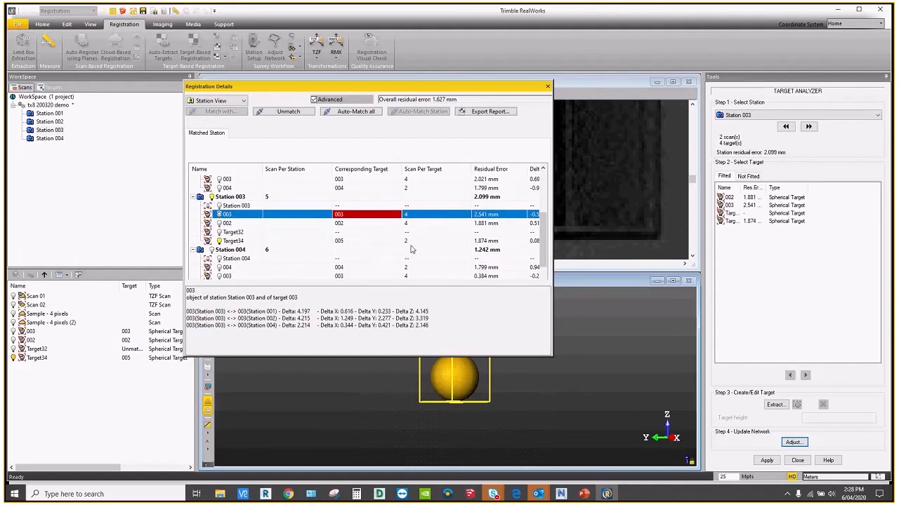
pyautogui.click(548, 87)
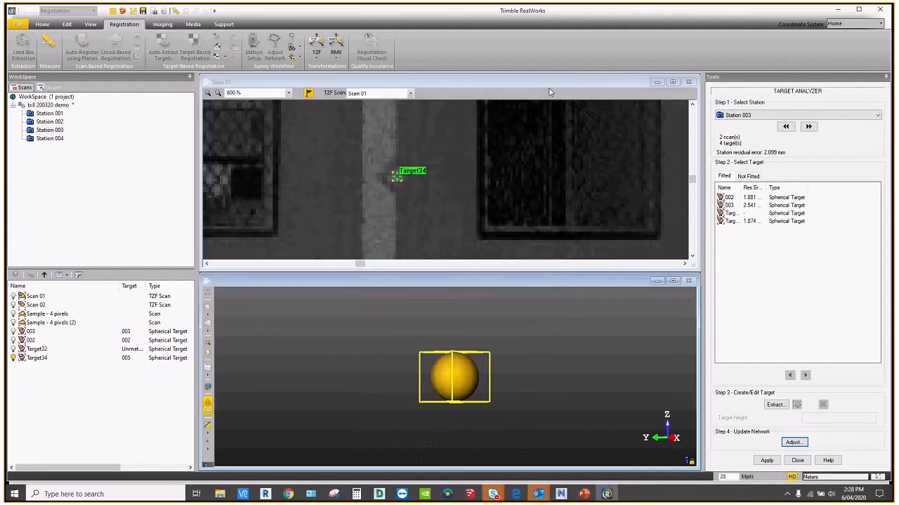
# Step: Look through the target types offered for extraction in Station 003 and close the target creator without extracting anything
pyautogui.scroll(-3, 542, 161)
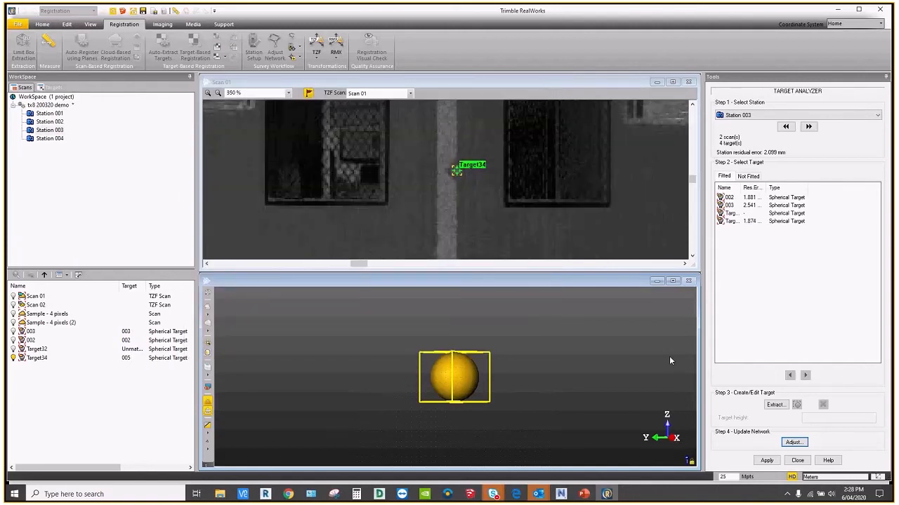
pyautogui.click(775, 405)
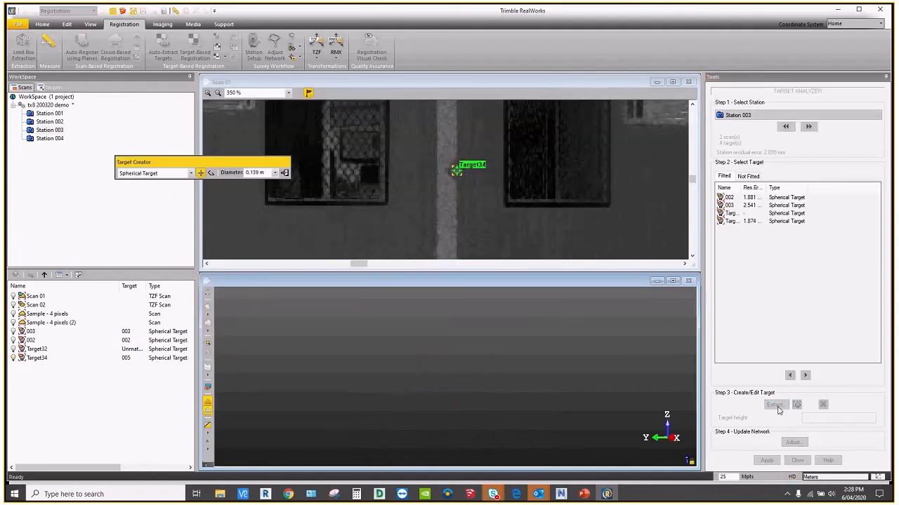
pyautogui.click(191, 174)
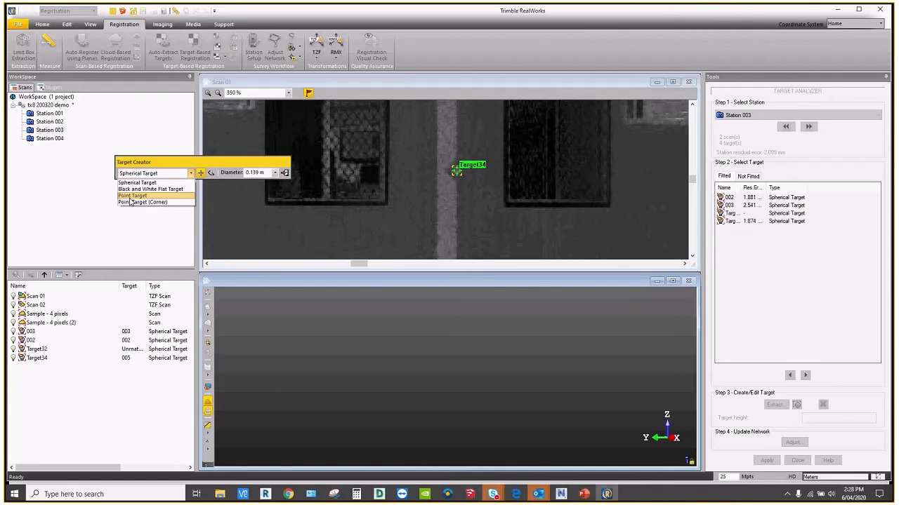
pyautogui.click(285, 174)
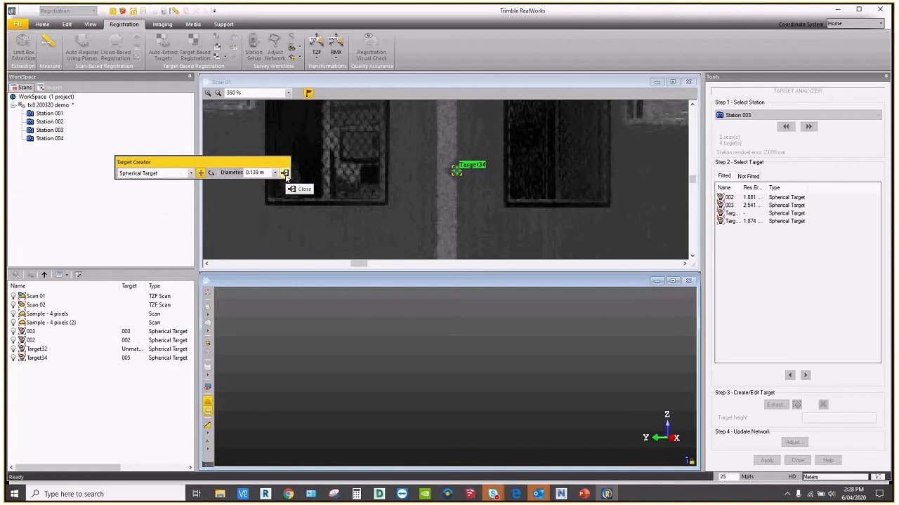
pyautogui.click(285, 174)
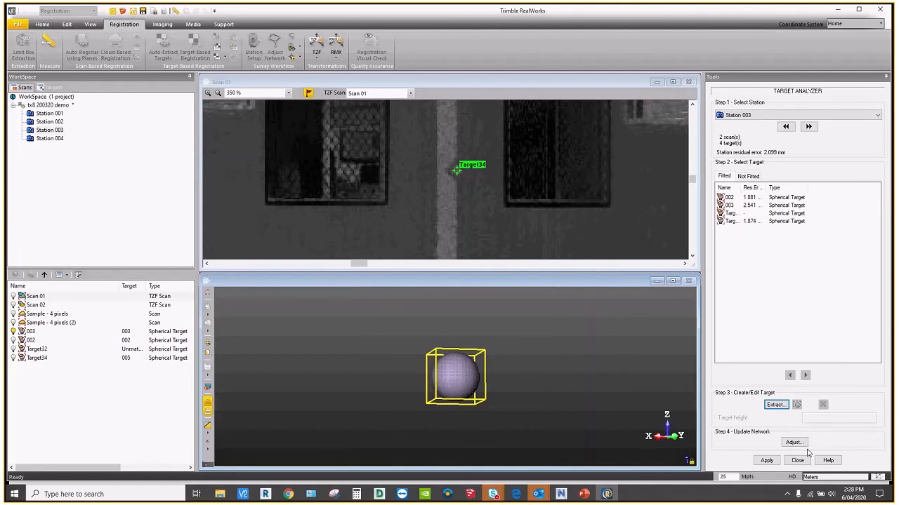
# Step: Apply the target analysis with auto-matching of the stations, and apply the target-based registration
pyautogui.click(767, 460)
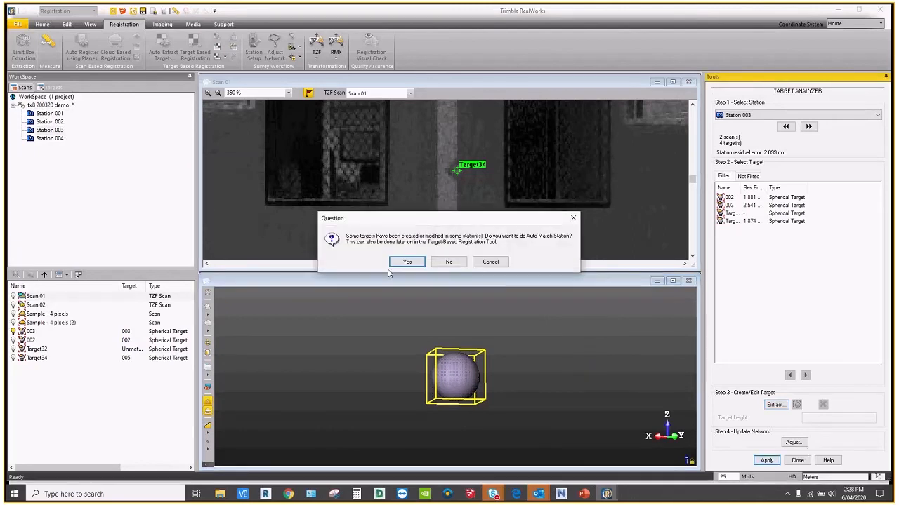
pyautogui.click(407, 262)
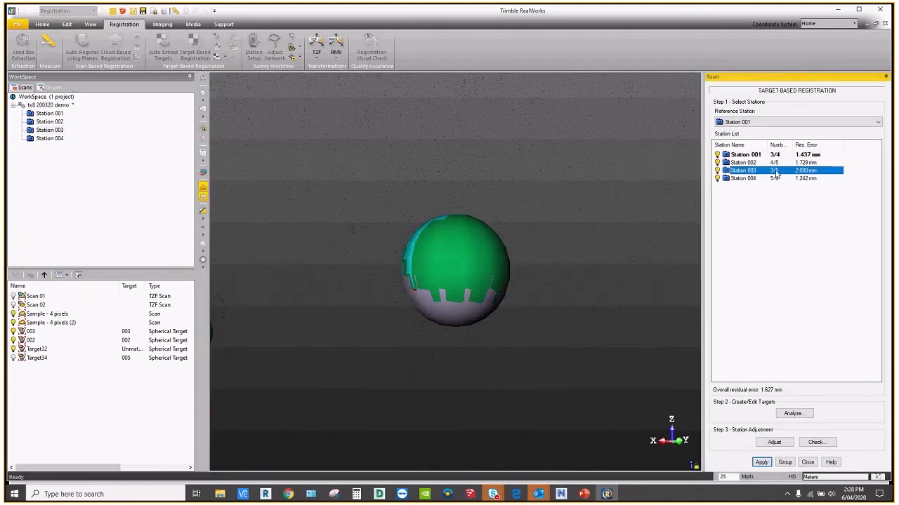
pyautogui.click(762, 463)
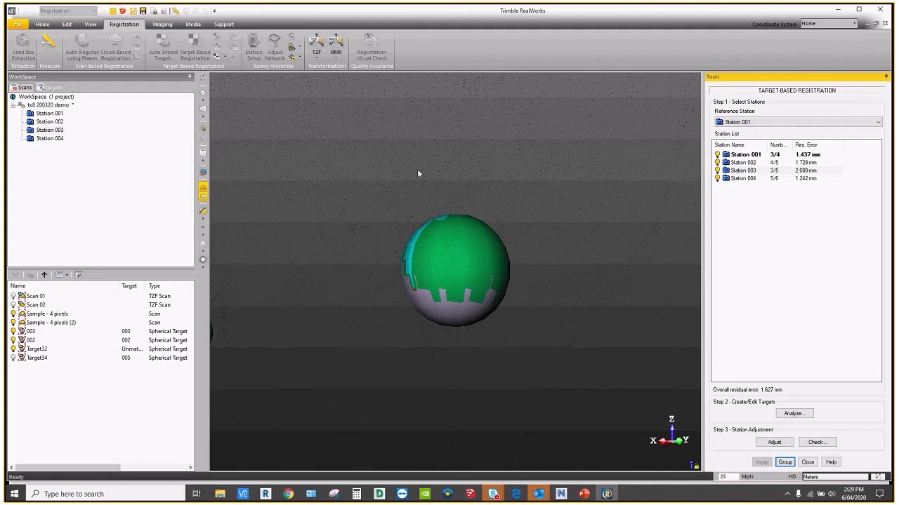
# Step: Group the registered stations and go up to the project level that lists the new group
pyautogui.scroll(-5, 417, 172)
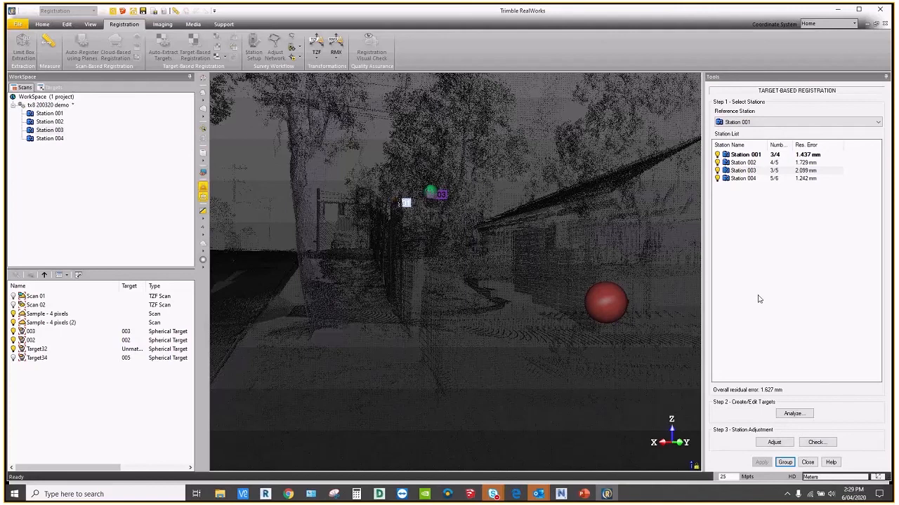
pyautogui.click(785, 462)
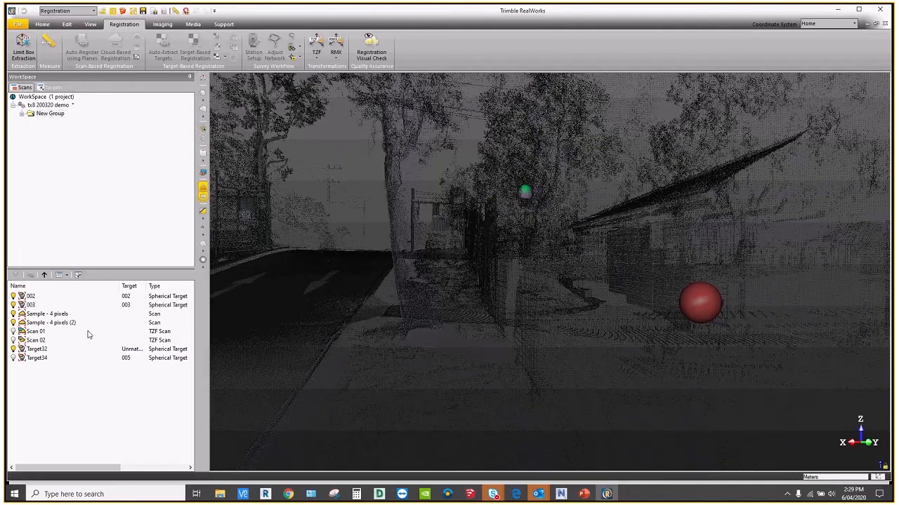
pyautogui.click(44, 275)
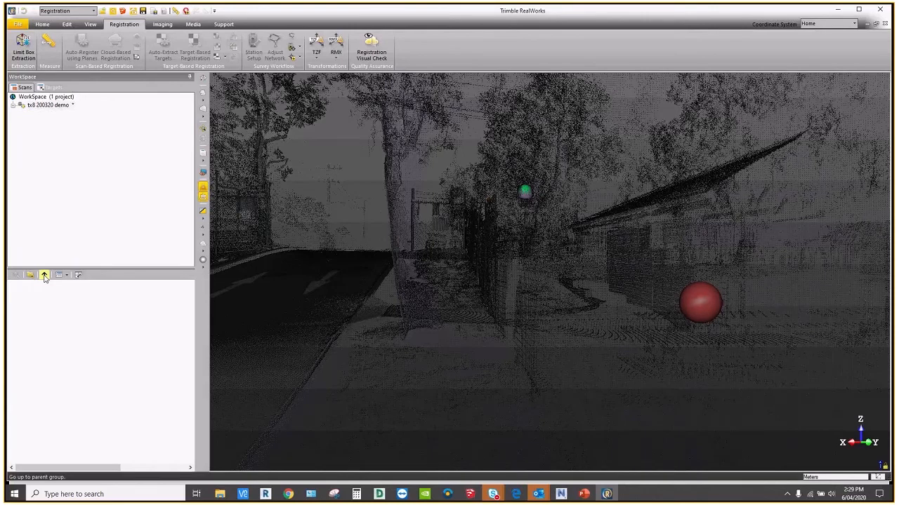
pyautogui.click(44, 276)
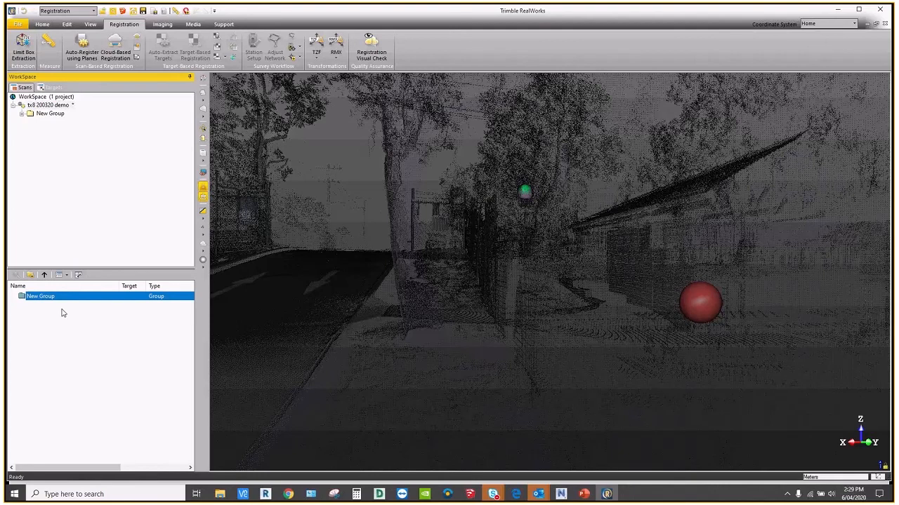
# Step: Inspect the registered point cloud and the stations inside New Group, and return to the group itself
pyautogui.moveTo(483, 165); pyautogui.dragTo(491, 181)
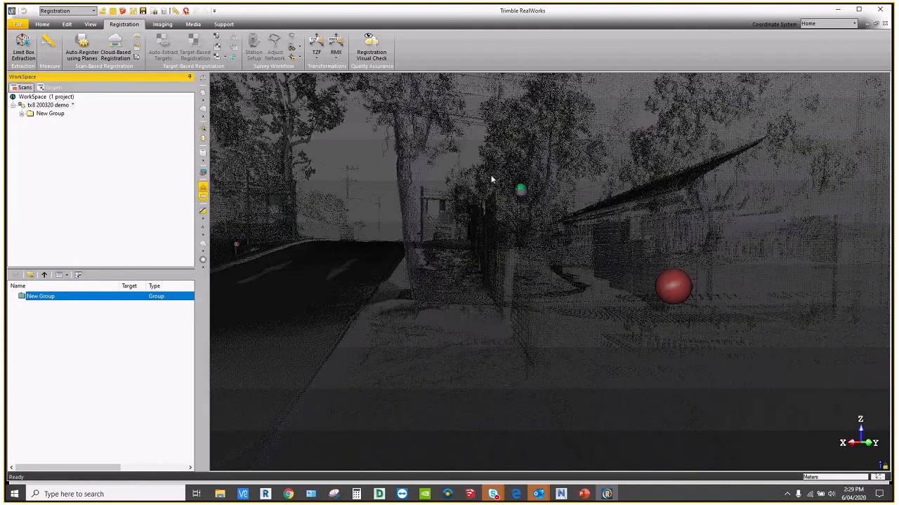
pyautogui.scroll(-4, 492, 180)
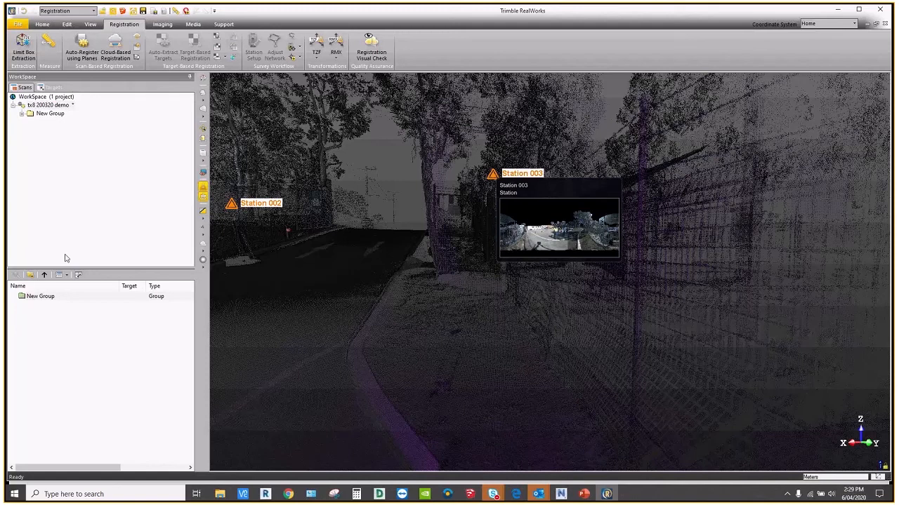
pyautogui.doubleClick(49, 296)
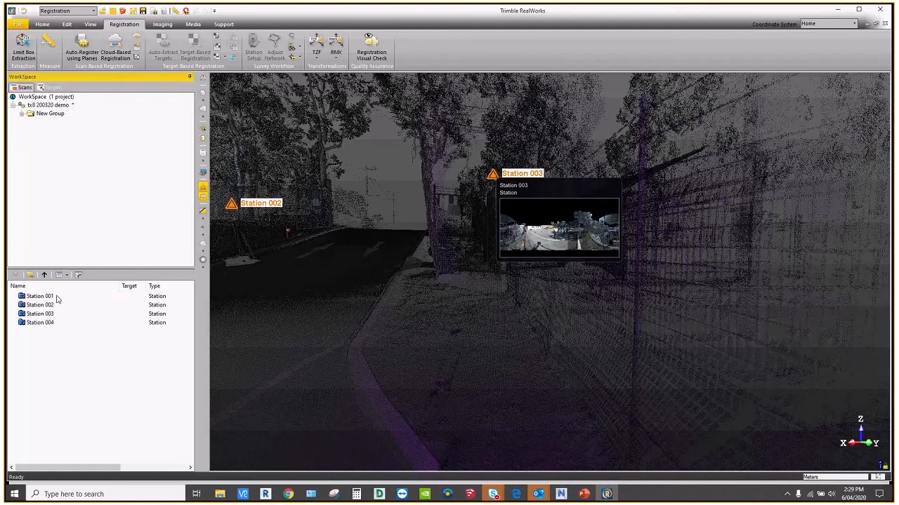
pyautogui.click(56, 306)
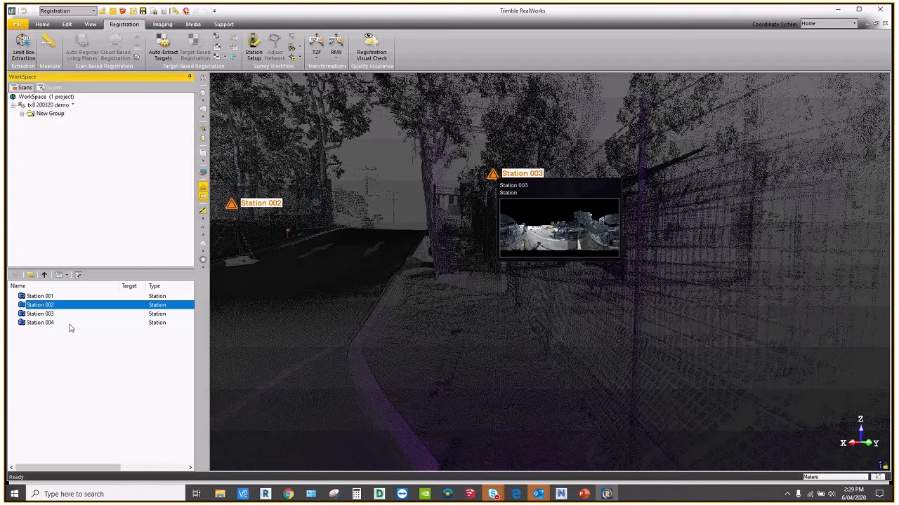
pyautogui.click(96, 443)
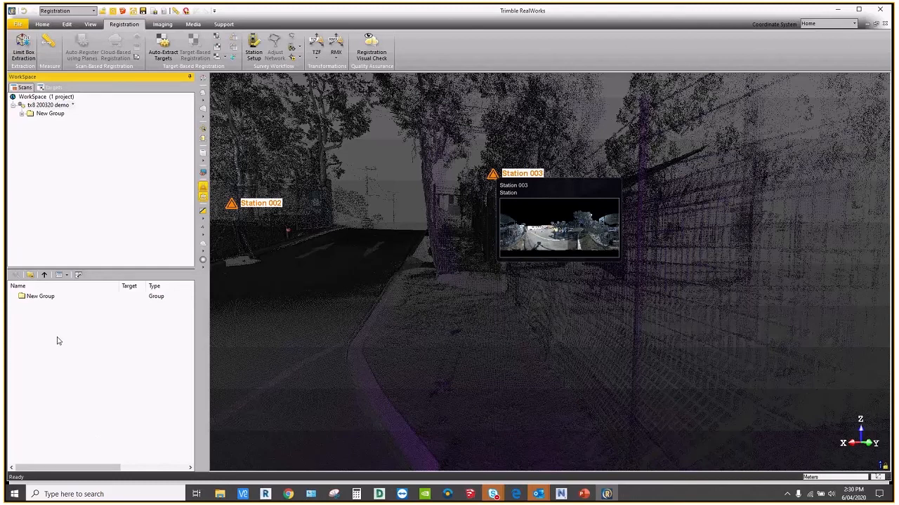
pyautogui.click(48, 299)
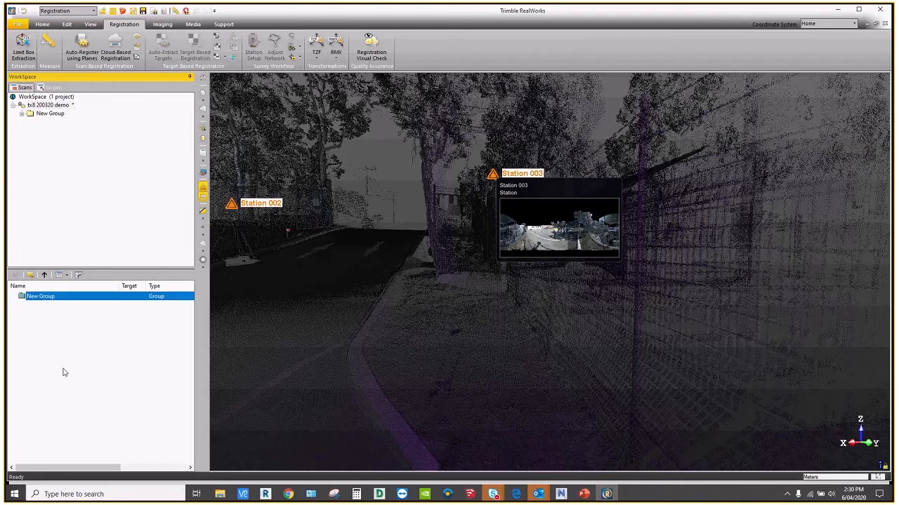
# Step: Display the registered point cloud from the top in parallel projection, framing all four stations
pyautogui.click(90, 24)
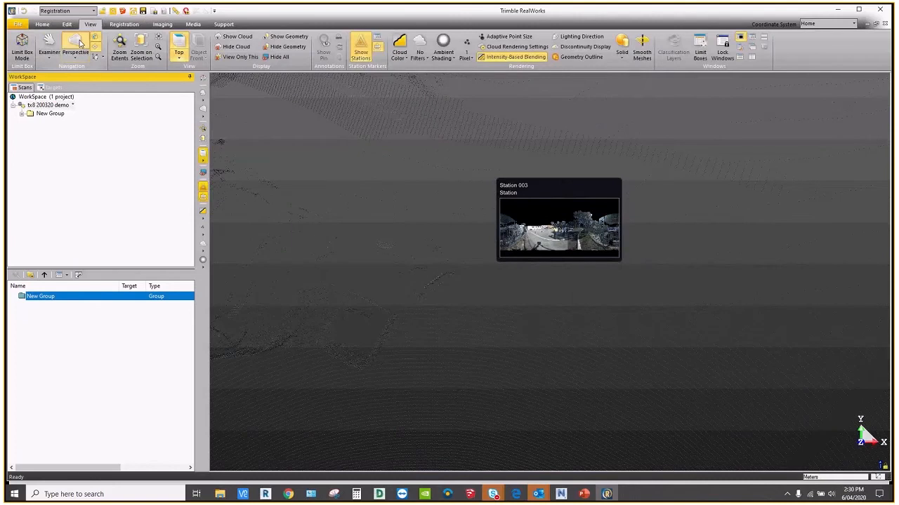
pyautogui.click(80, 43)
pyautogui.moveTo(399, 266); pyautogui.dragTo(445, 262)
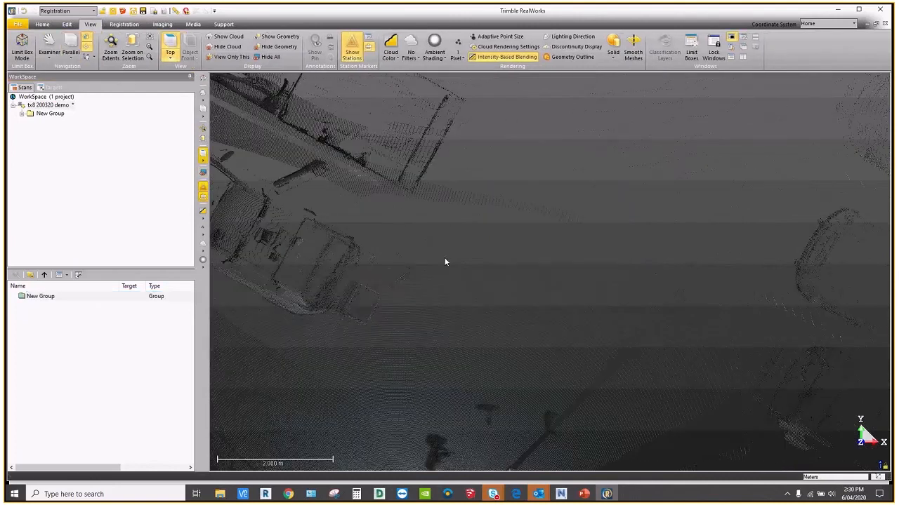
pyautogui.scroll(-5, 445, 261)
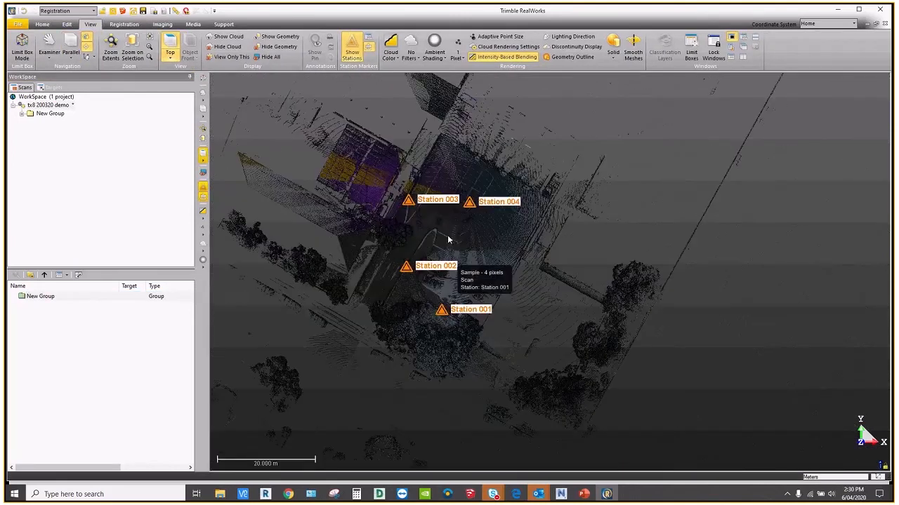
pyautogui.scroll(3, 448, 239)
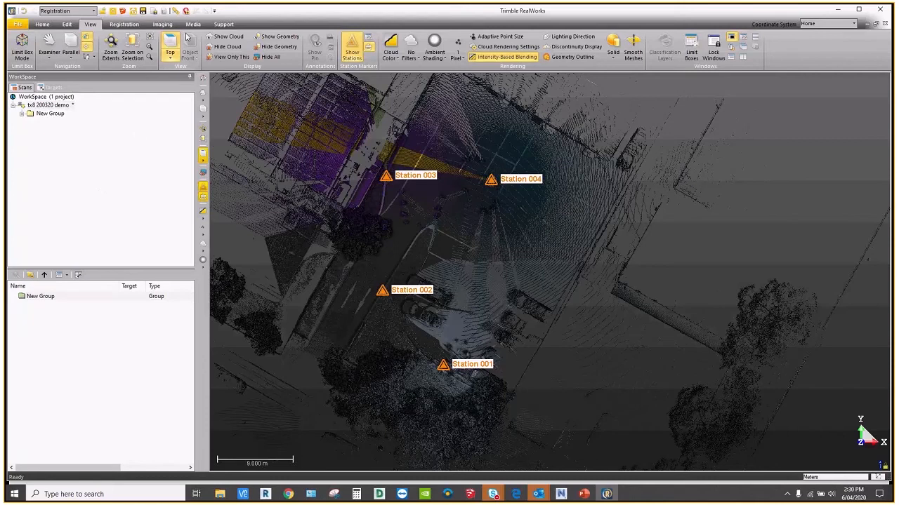
# Step: Measure the coordinates of a ground point between Stations 002, 003 and 004, and close the measurement tool
pyautogui.click(175, 11)
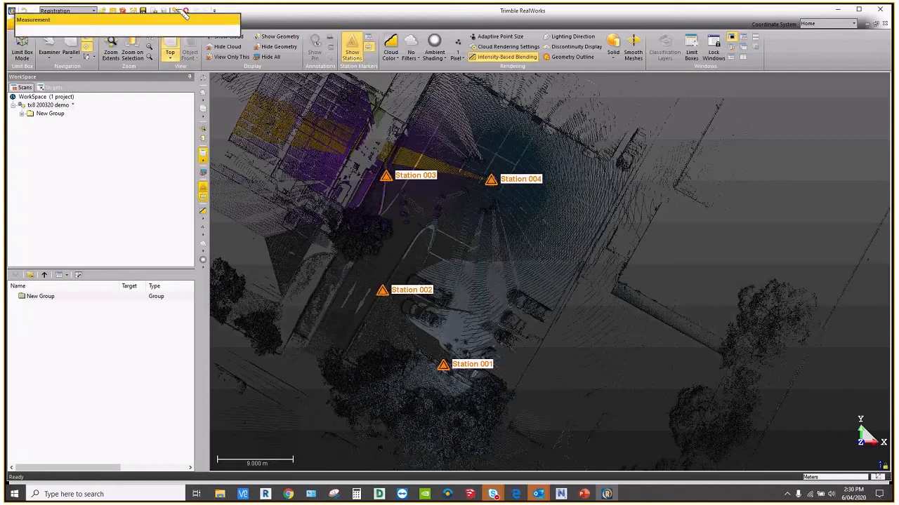
pyautogui.click(430, 222)
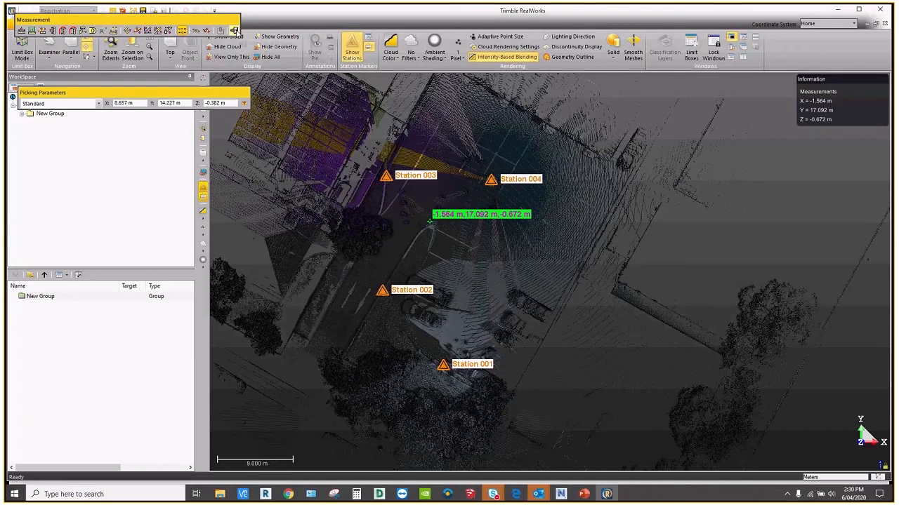
pyautogui.click(233, 31)
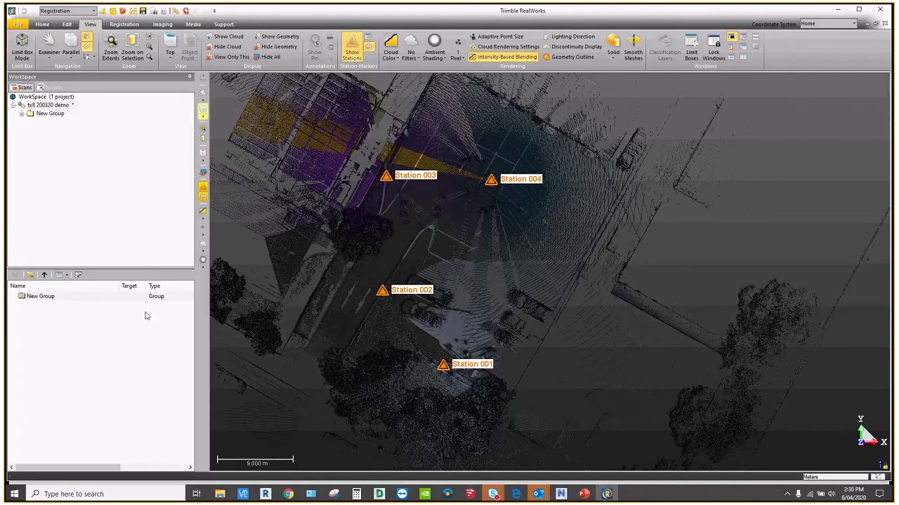
# Step: Start importing a file into the tx8 200320 demo project with the file type Surveying Network ASCII Files
pyautogui.click(76, 298)
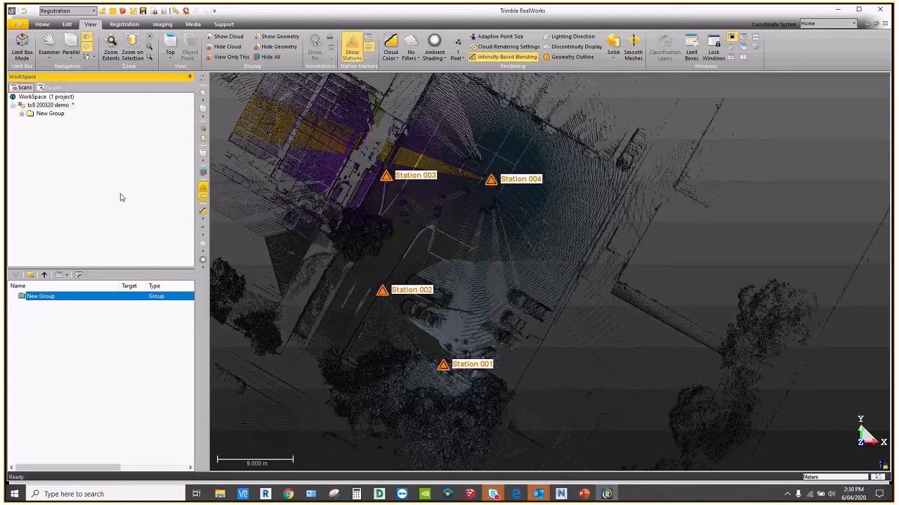
pyautogui.click(43, 23)
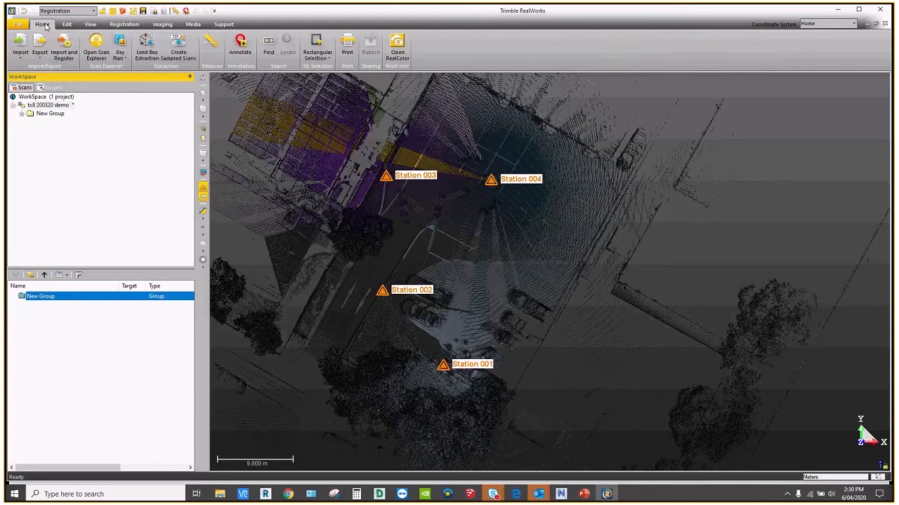
pyautogui.click(22, 57)
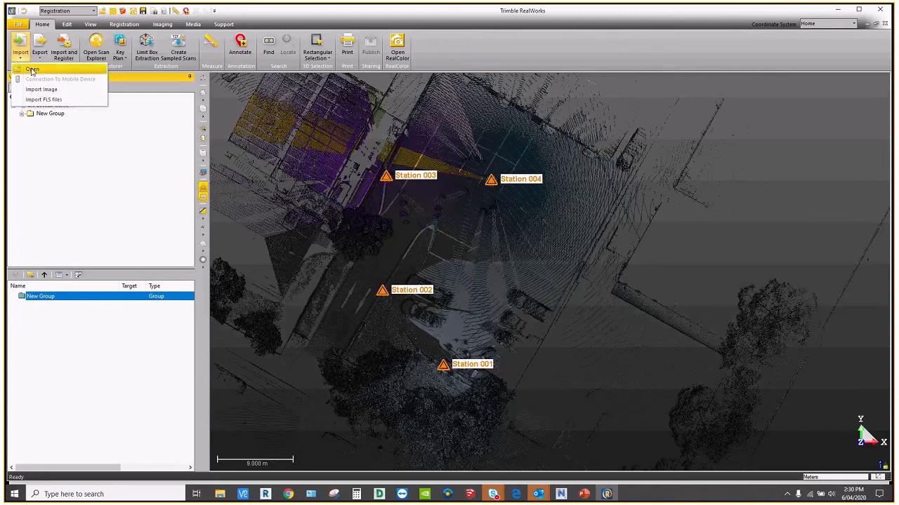
pyautogui.click(32, 70)
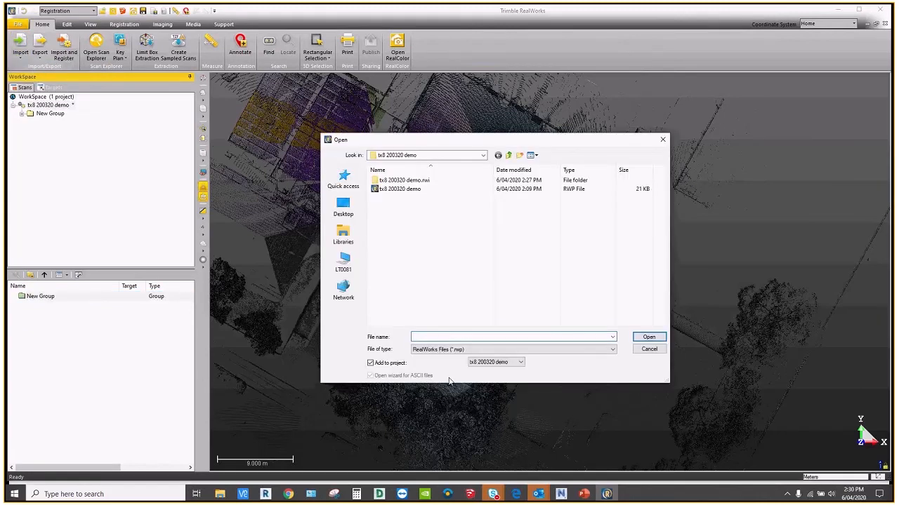
pyautogui.click(450, 349)
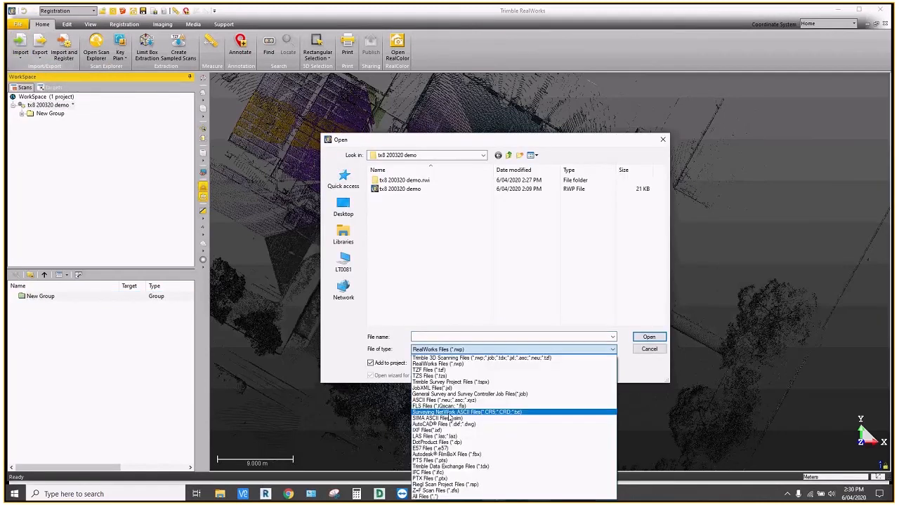
pyautogui.click(450, 413)
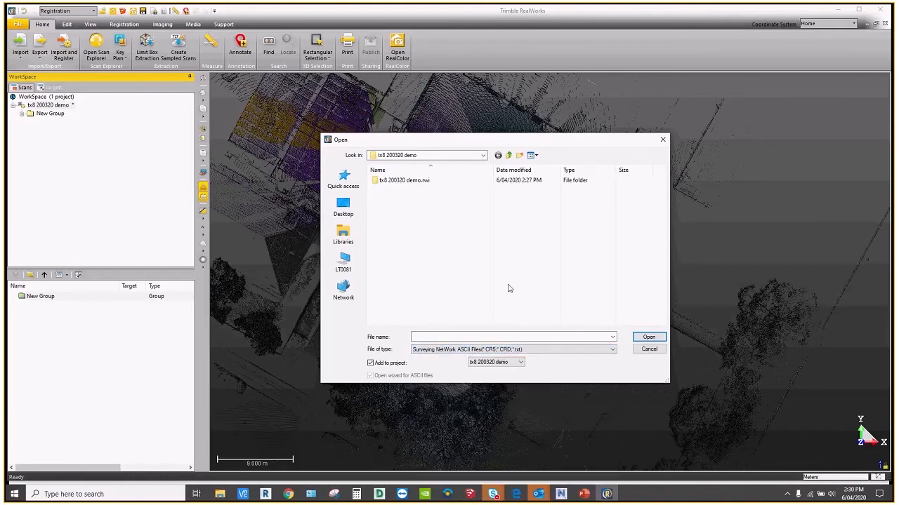
# Step: Import "Copy of control" from the Scanning folder as a TopoStation, in Point#, X, Y, Z, Description format, tab-separated, in metres
pyautogui.click(509, 155)
pyautogui.scroll(-3, 487, 210)
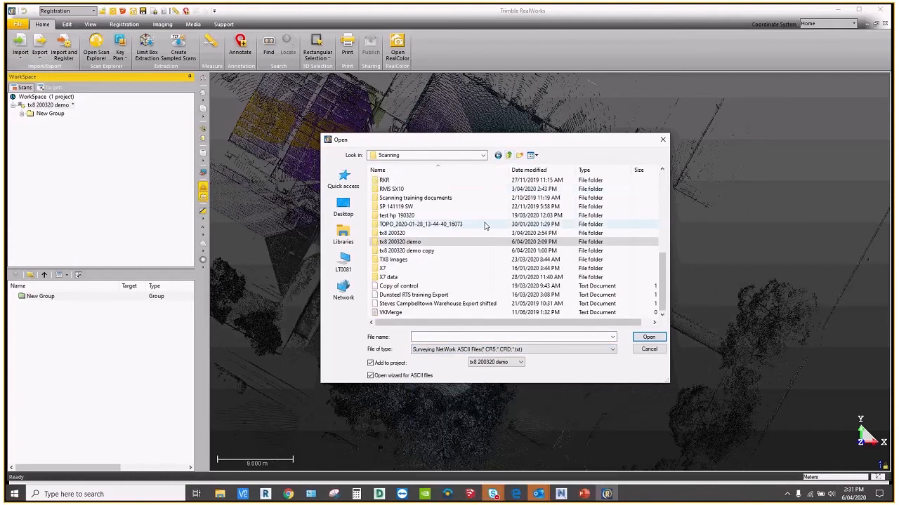
pyautogui.click(402, 286)
pyautogui.click(649, 338)
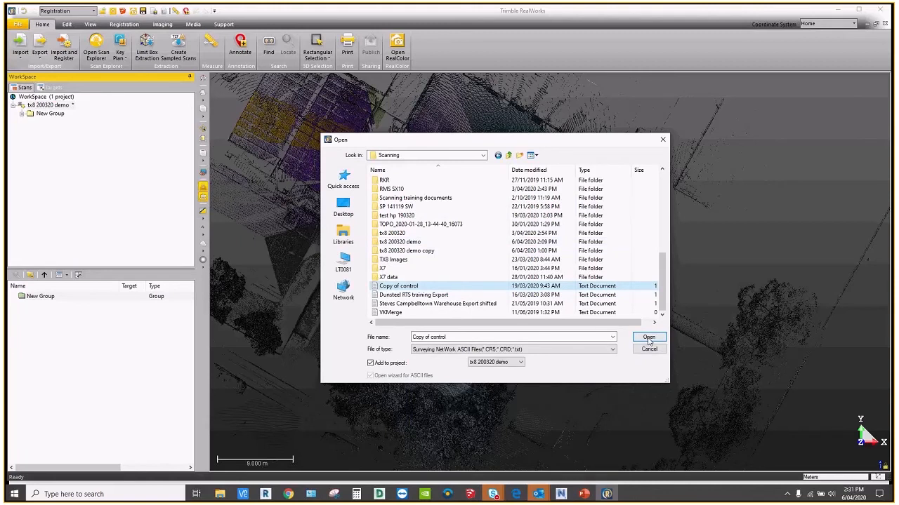
pyautogui.click(650, 338)
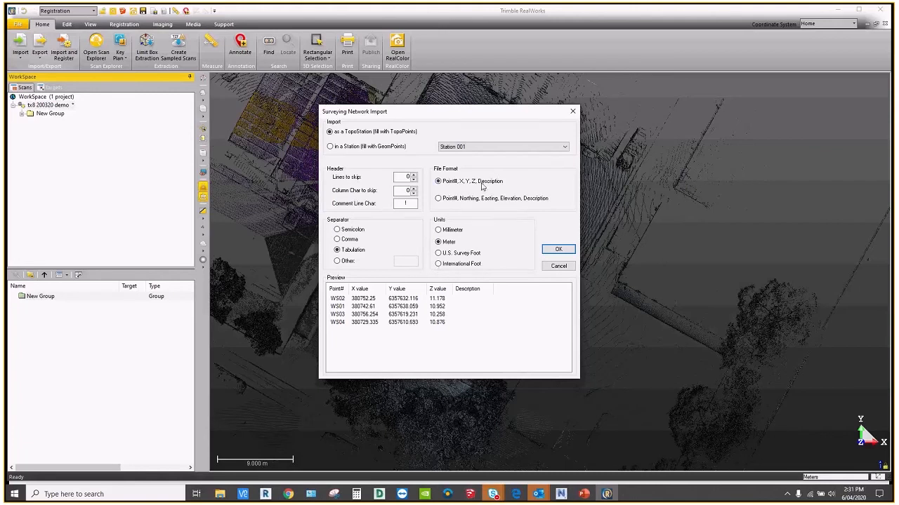
pyautogui.click(557, 250)
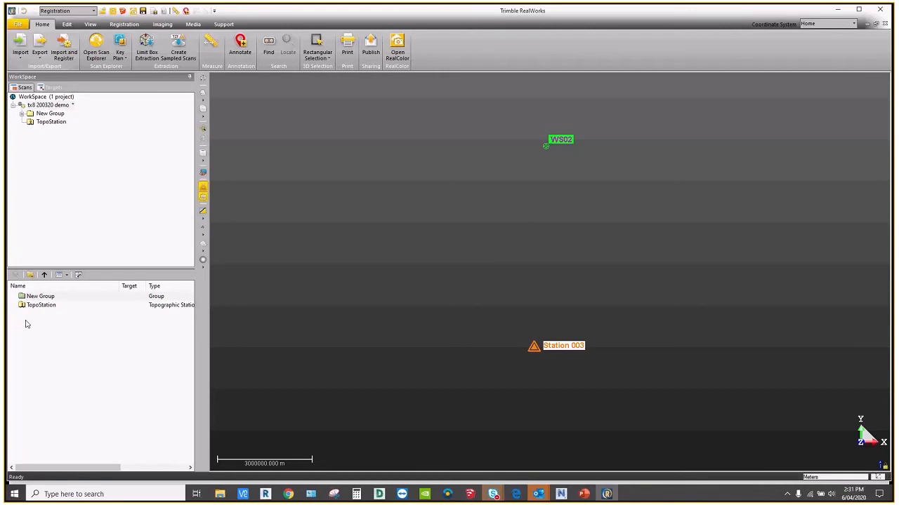
pyautogui.click(38, 297)
pyautogui.moveTo(38, 313); pyautogui.dragTo(40, 309)
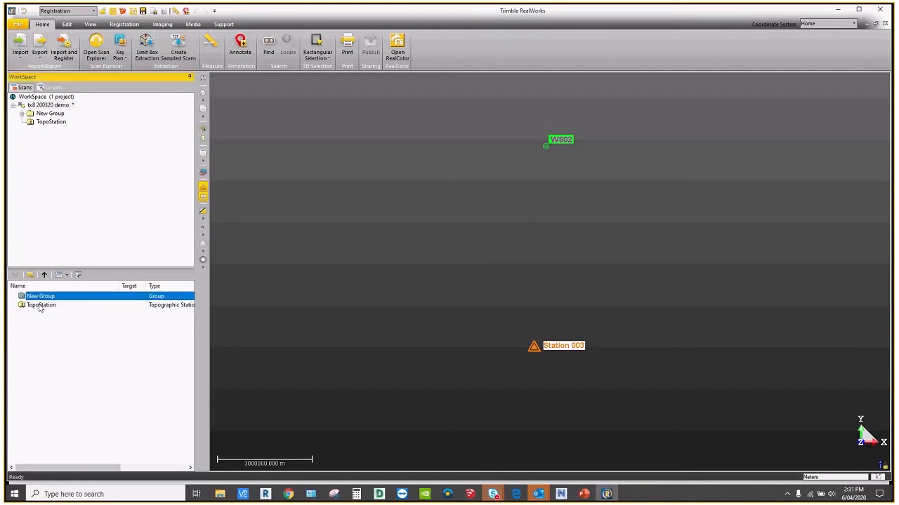
pyautogui.keyDown('shift'); pyautogui.click(41, 306); pyautogui.keyUp('shift')
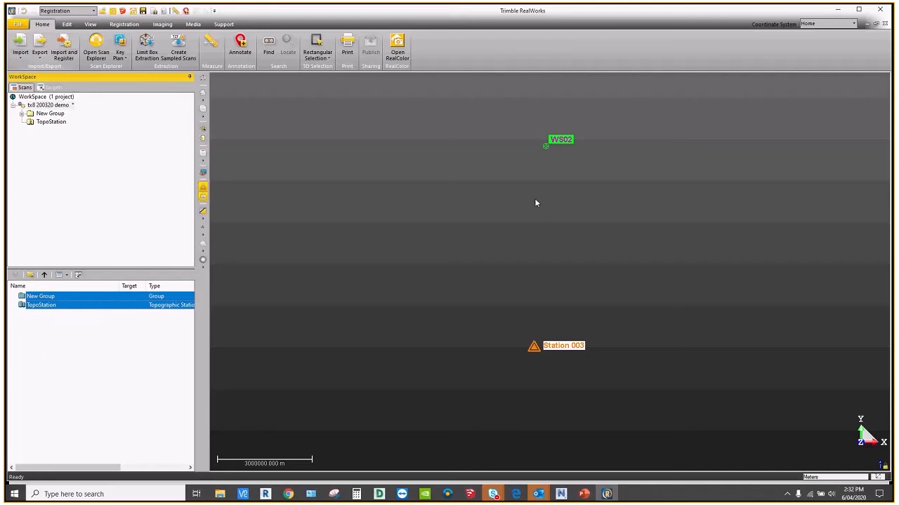
pyautogui.scroll(-2, 535, 200)
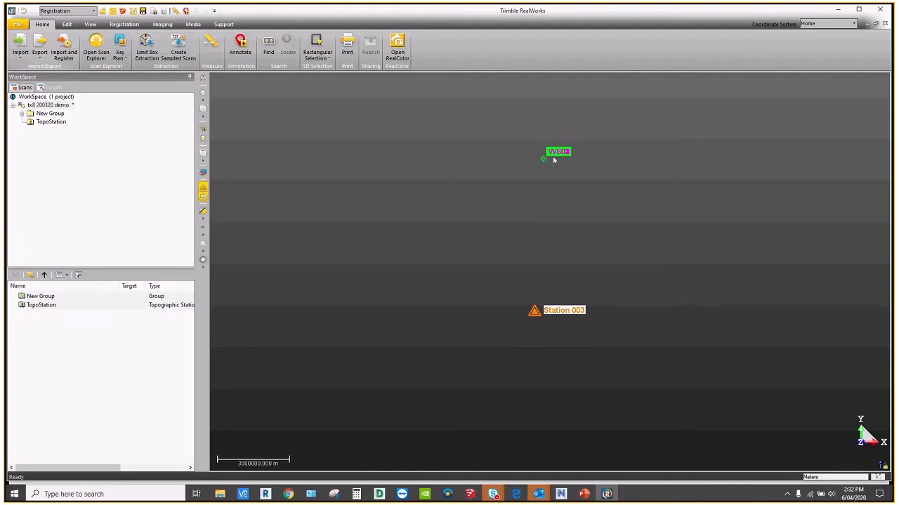
pyautogui.scroll(2, 552, 156)
pyautogui.scroll(-1, 552, 156)
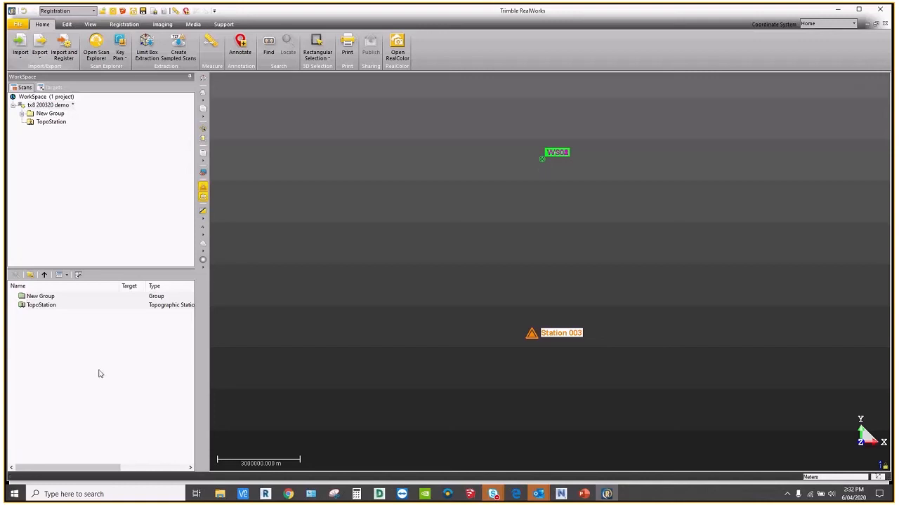
# Step: Run Target-Based Registration on New Group and TopoStation with TopoStation as the reference station, and dismiss the registration details
pyautogui.click(52, 298)
pyautogui.keyDown('shift'); pyautogui.click(54, 306); pyautogui.keyUp('shift')
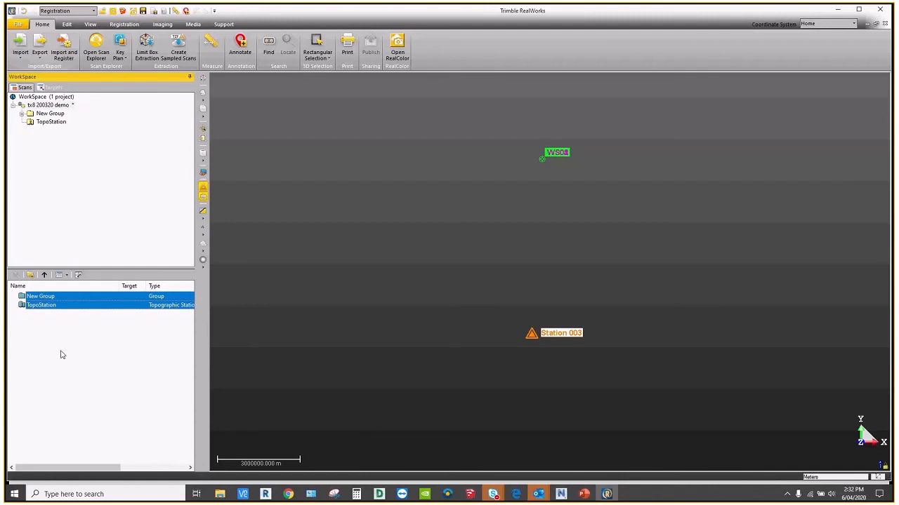
pyautogui.click(123, 24)
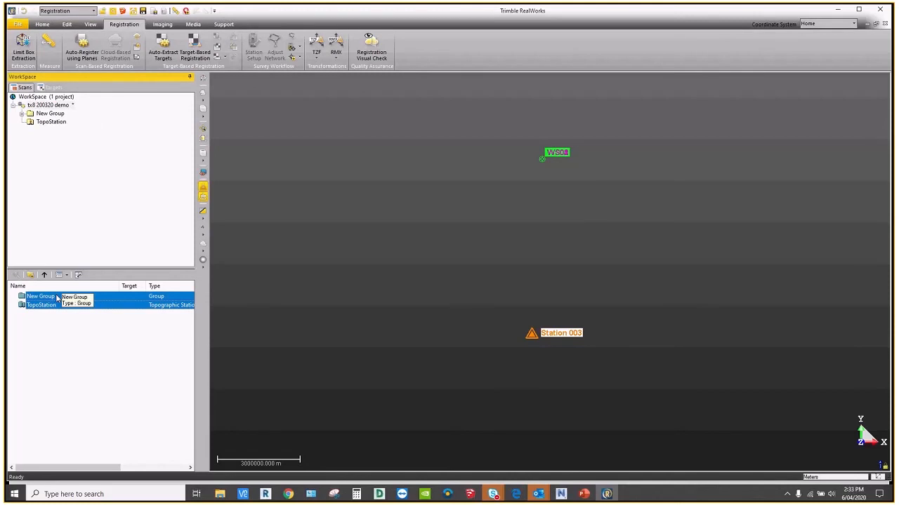
pyautogui.moveTo(531, 335)
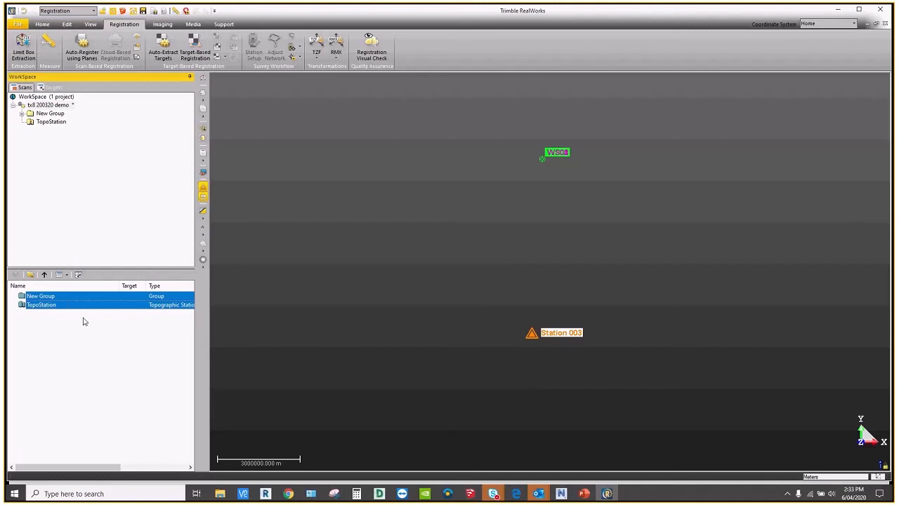
pyautogui.click(196, 51)
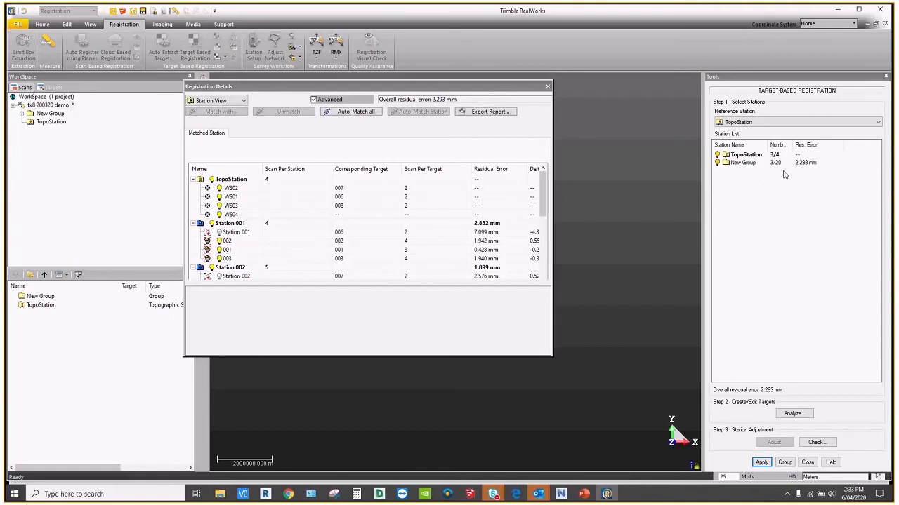
pyautogui.click(547, 87)
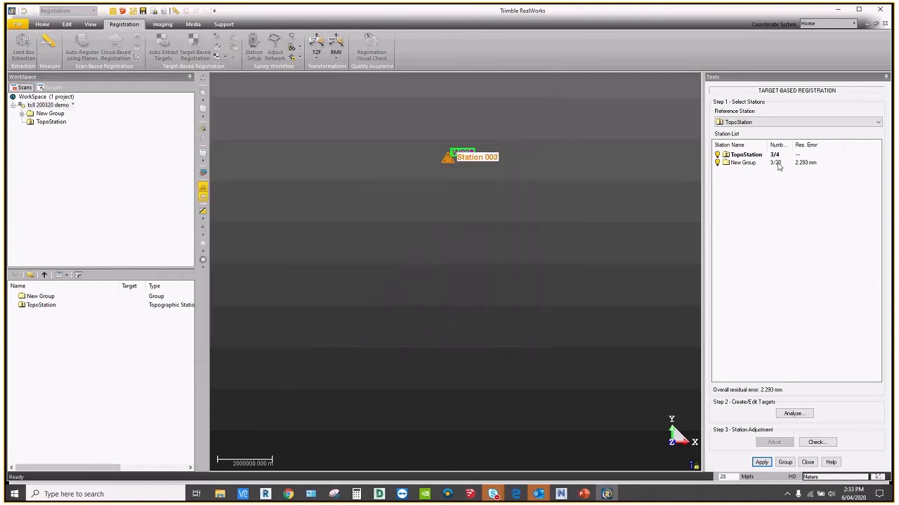
# Step: Widen the number of targets column and review the target counts for TopoStation and New Group
pyautogui.moveTo(792, 144); pyautogui.dragTo(805, 146)
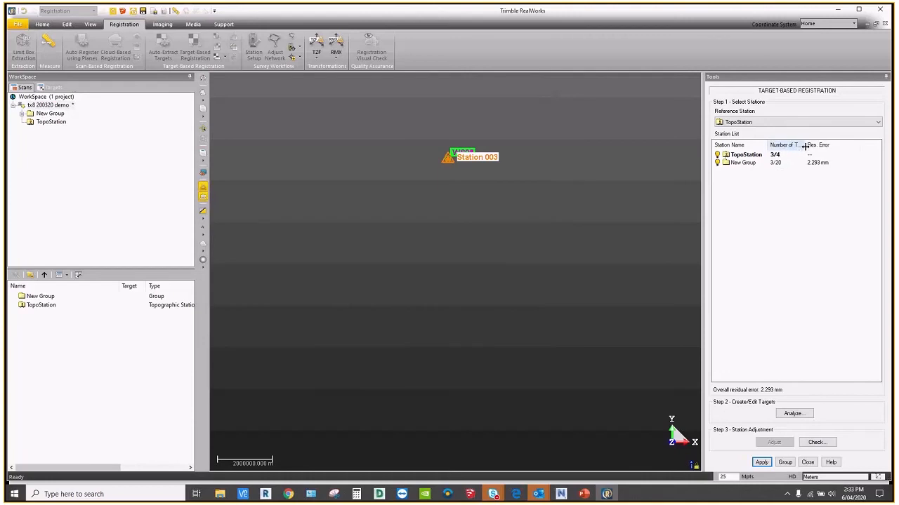
pyautogui.click(800, 155)
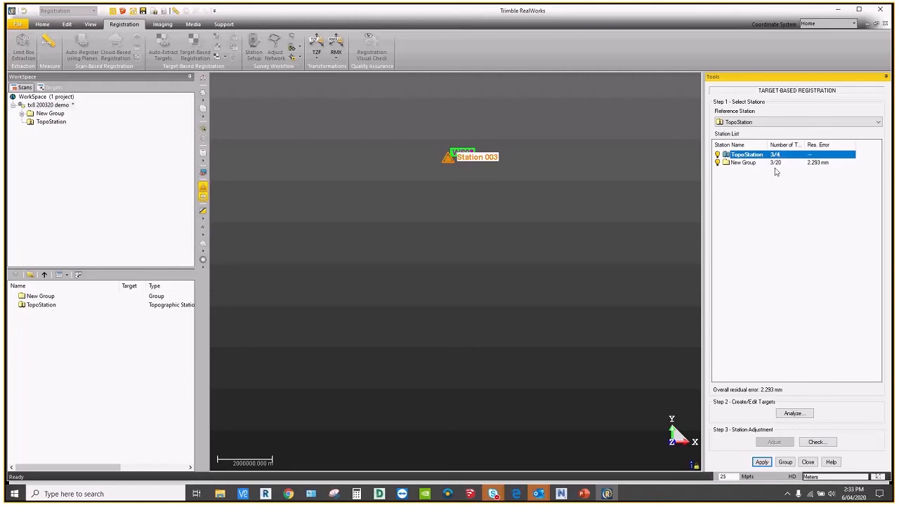
pyautogui.click(775, 163)
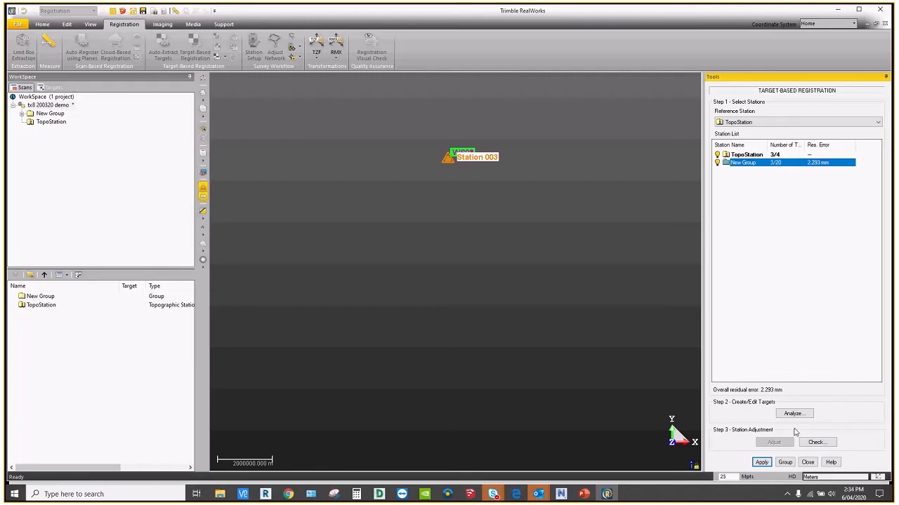
# Step: Check the registration details down to Station 004, inspect Station 003's residual error against its control point, and close the details
pyautogui.click(815, 442)
pyautogui.scroll(-1, 445, 231)
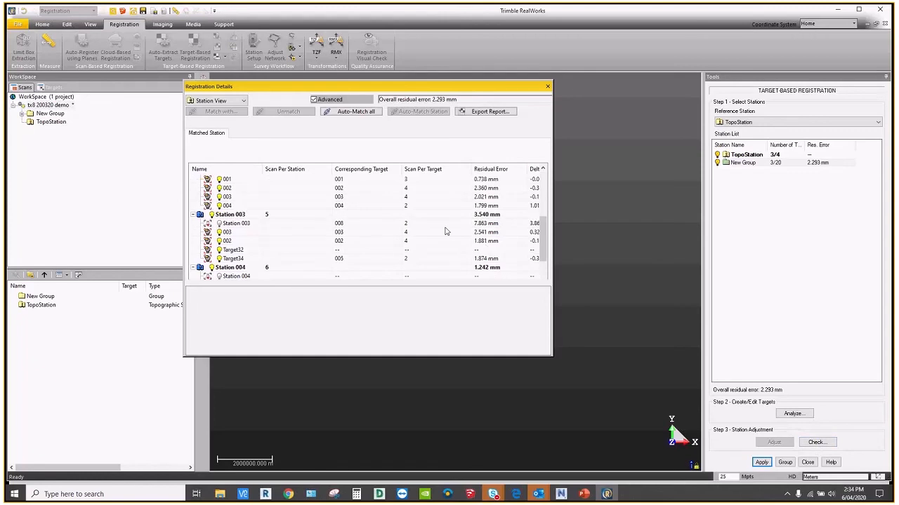
pyautogui.scroll(-2, 445, 231)
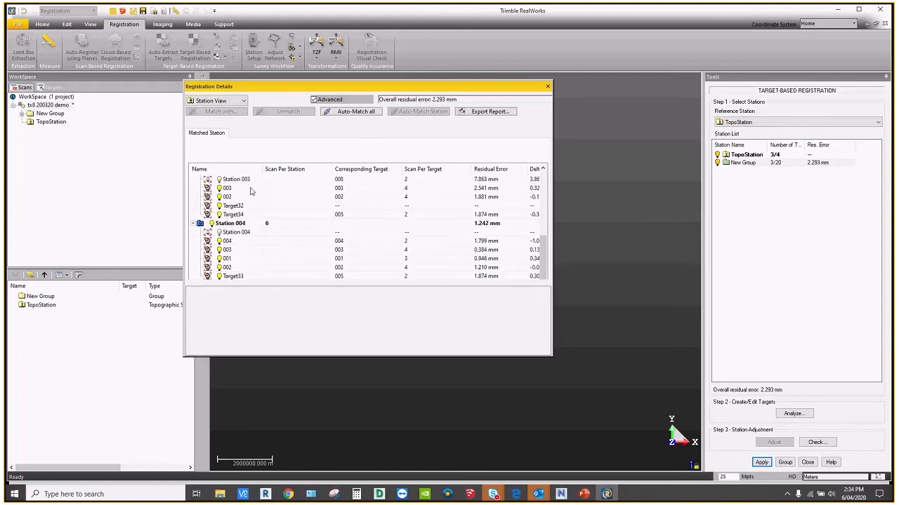
pyautogui.click(486, 181)
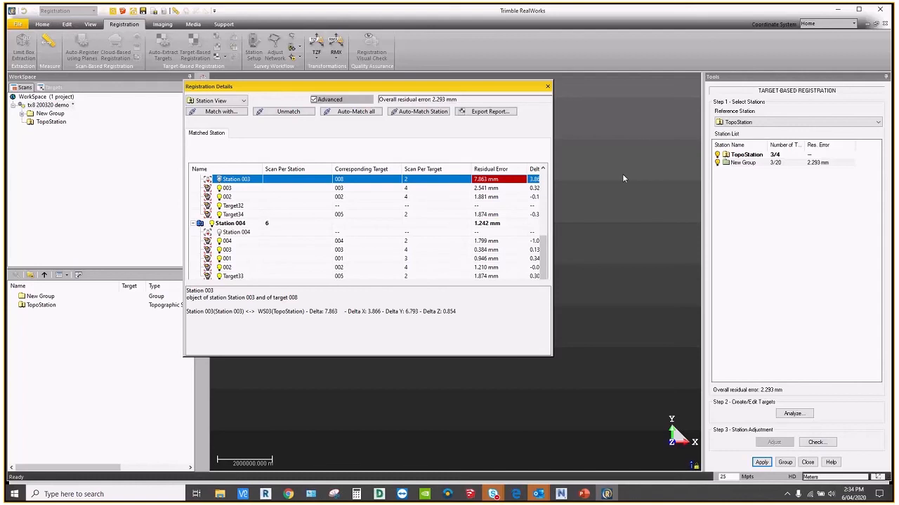
pyautogui.click(548, 87)
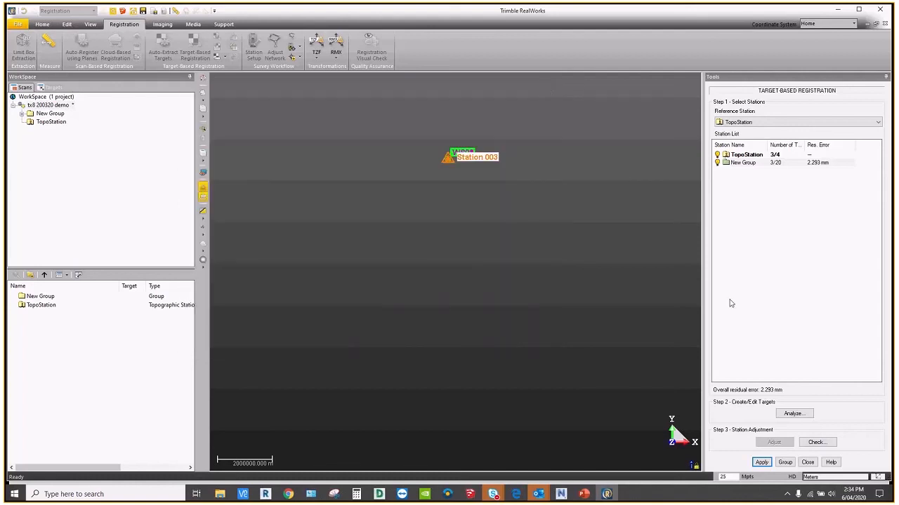
# Step: Apply the target-based registration of New Group to TopoStation and close the registration tool
pyautogui.click(762, 463)
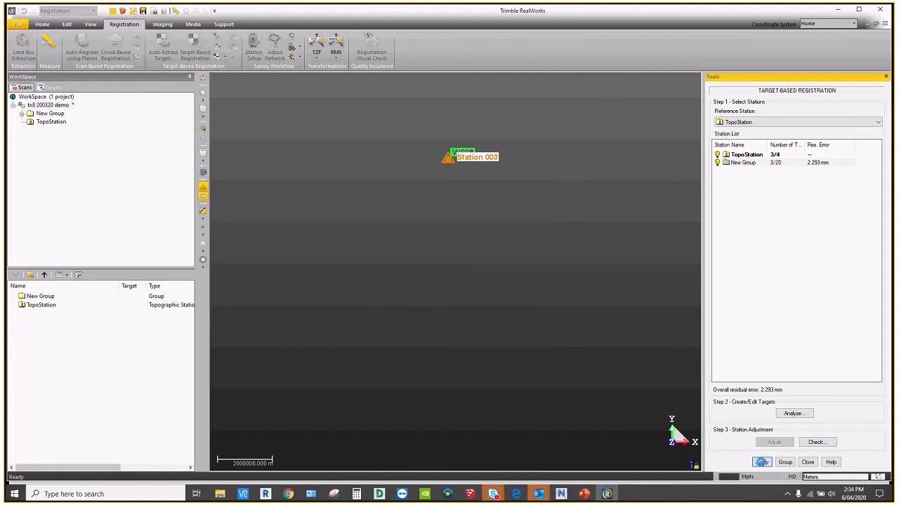
pyautogui.click(808, 462)
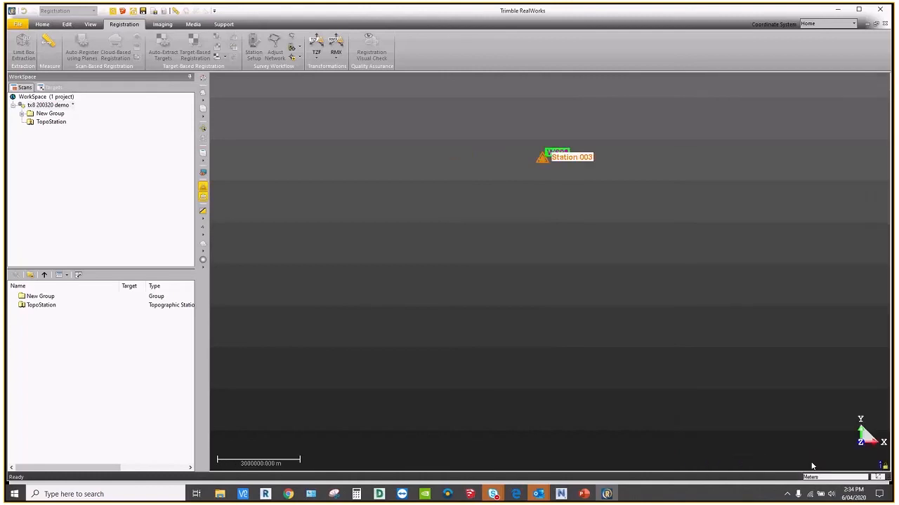
# Step: Examine how control points WS03 and WS02 line up with the ground beneath Station 003 and Station 002 in the point cloud
pyautogui.scroll(5, 526, 155)
pyautogui.scroll(10, 518, 194)
pyautogui.scroll(10, 512, 216)
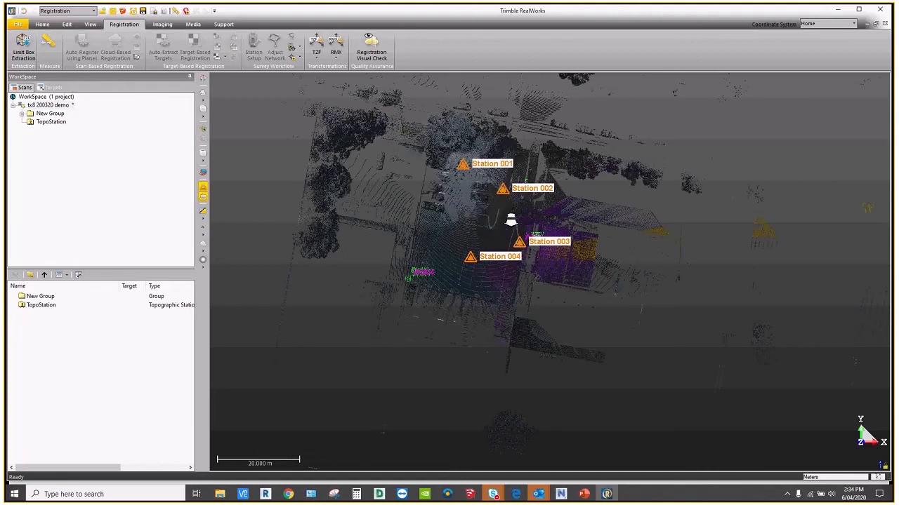
pyautogui.scroll(3, 511, 220)
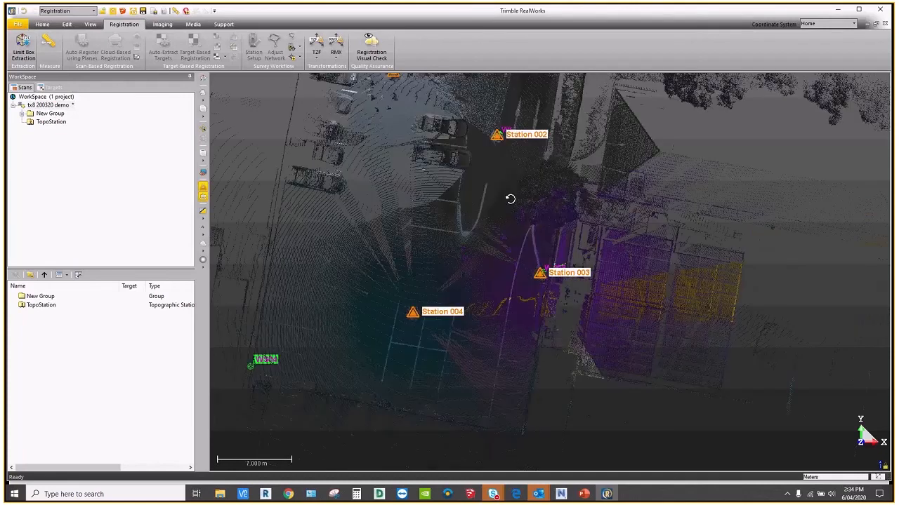
pyautogui.scroll(3, 560, 272)
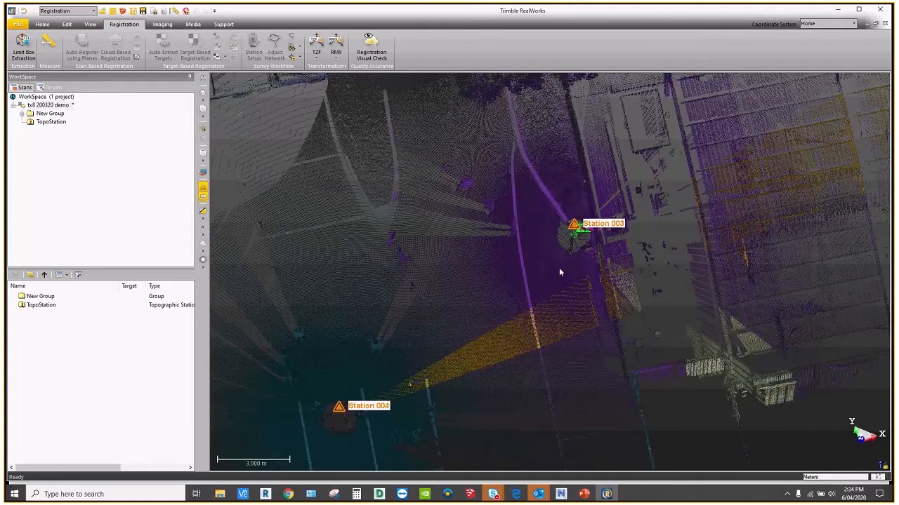
pyautogui.scroll(2, 560, 272)
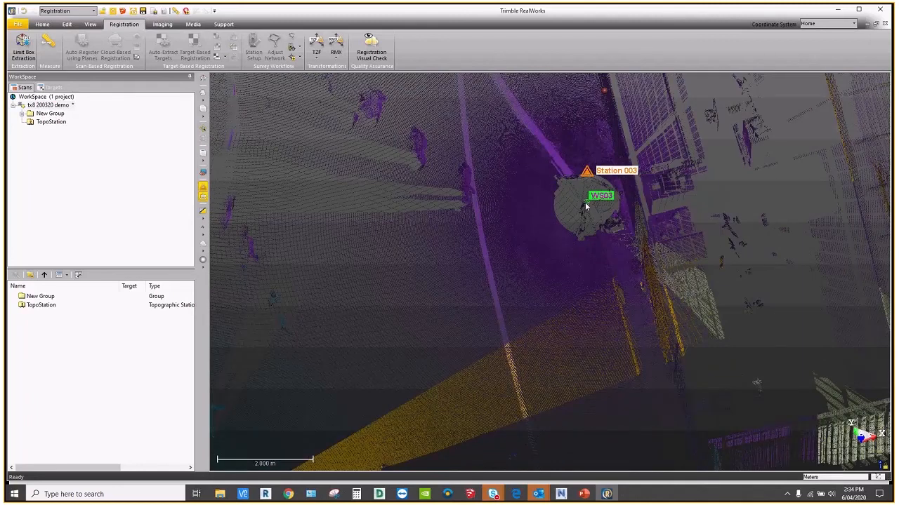
pyautogui.scroll(-3, 619, 235)
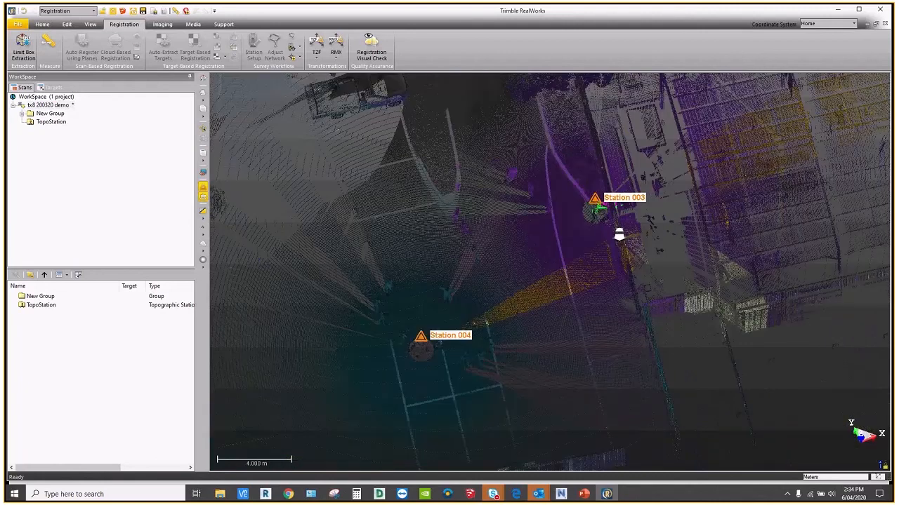
pyautogui.click(618, 236)
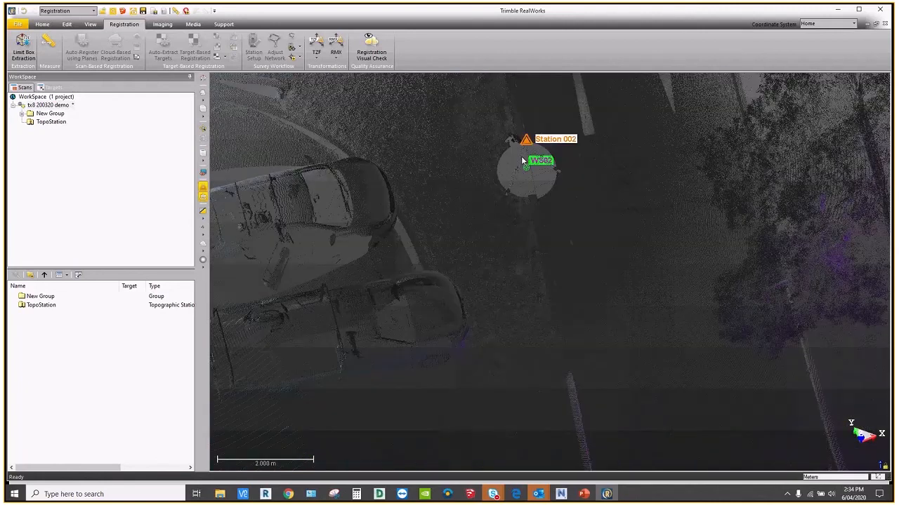
pyautogui.scroll(3, 520, 156)
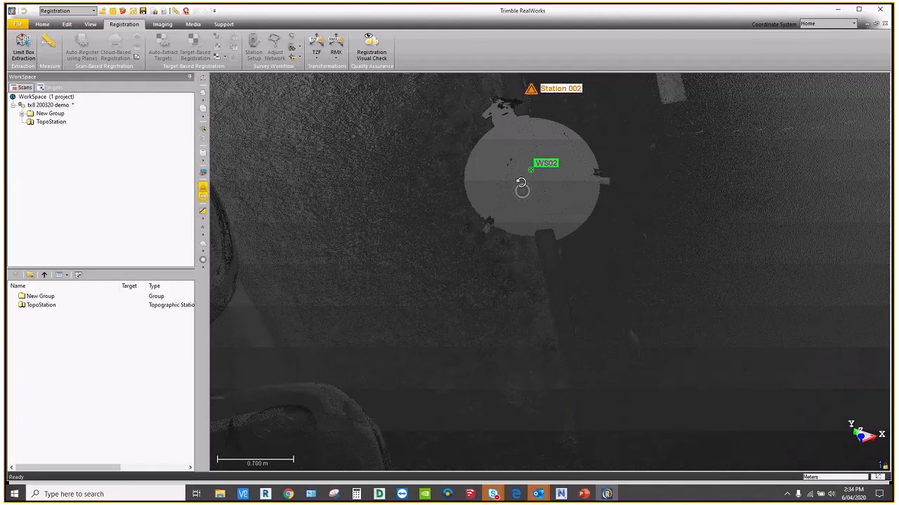
pyautogui.moveTo(521, 183); pyautogui.dragTo(531, 159)
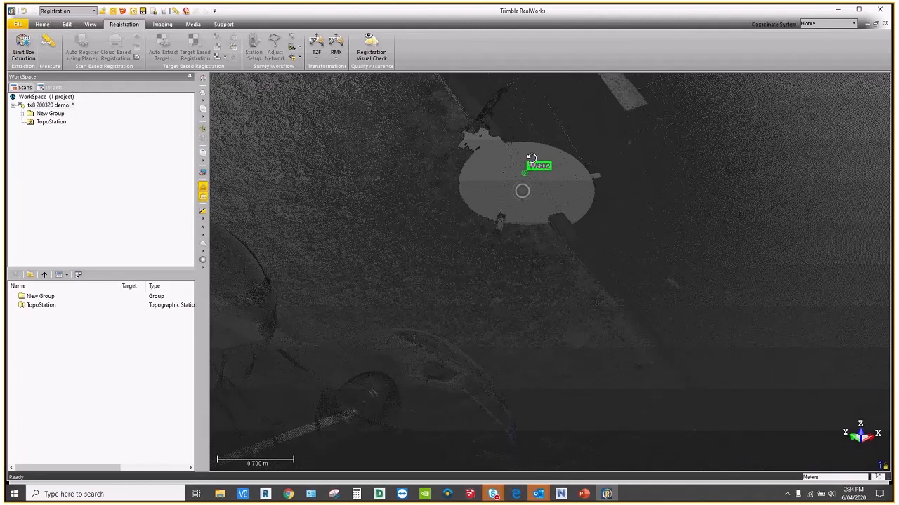
pyautogui.scroll(-3, 531, 159)
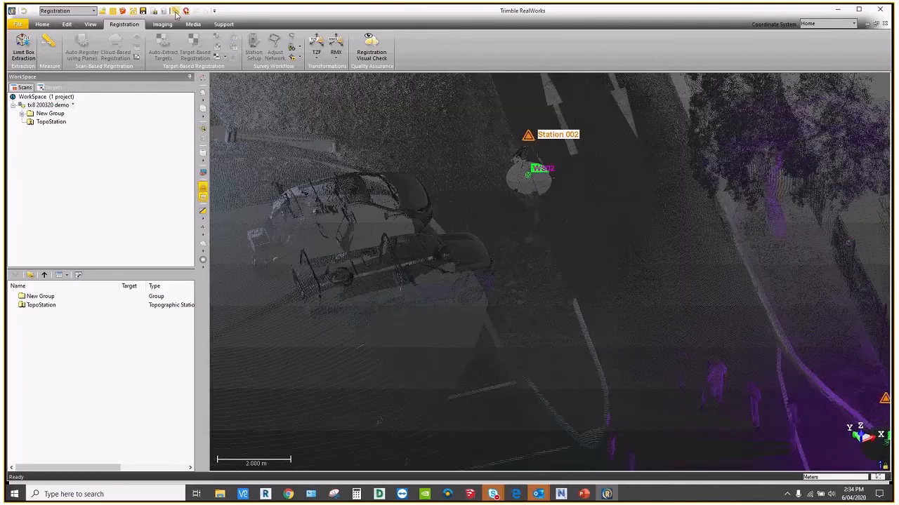
# Step: Examine the georeferenced point cloud as a whole, comparing all four stations with the surveyed control points, including WS04
pyautogui.click(176, 12)
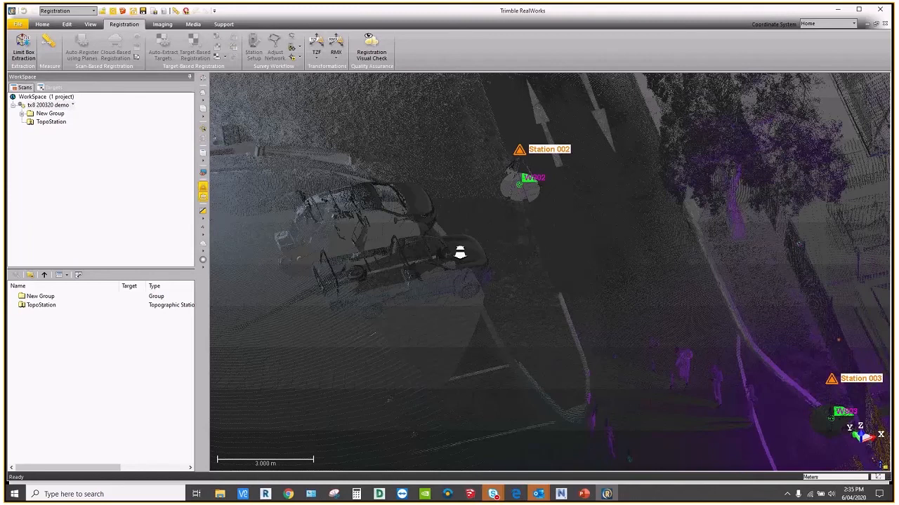
pyautogui.scroll(-5, 460, 253)
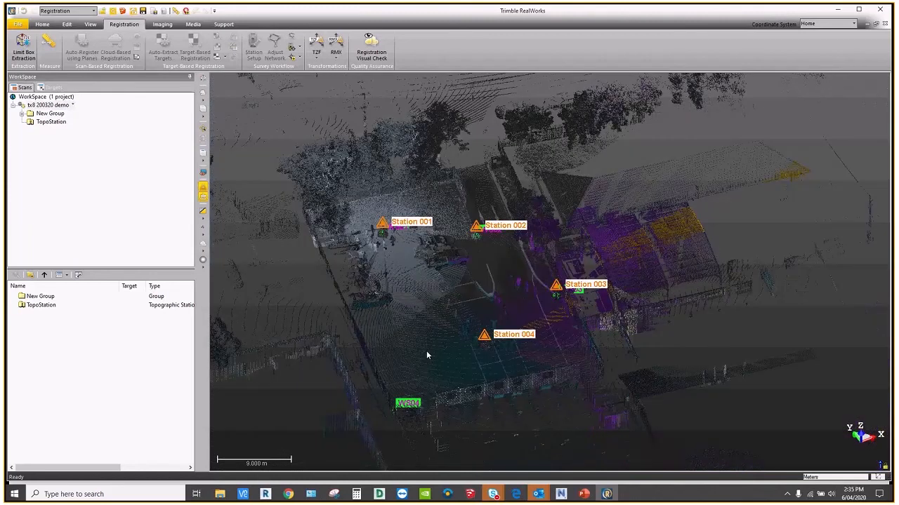
pyautogui.scroll(4, 426, 351)
pyautogui.moveTo(631, 370); pyautogui.dragTo(556, 342)
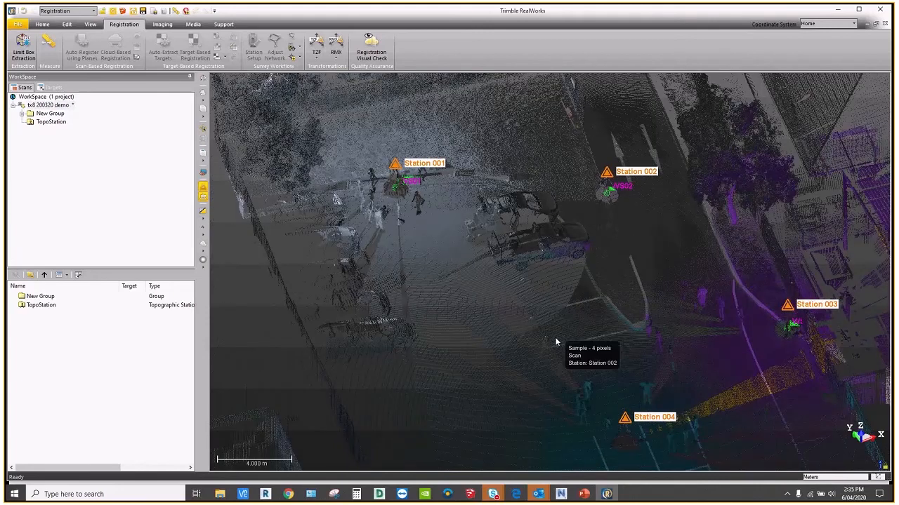
pyautogui.scroll(3, 714, 215)
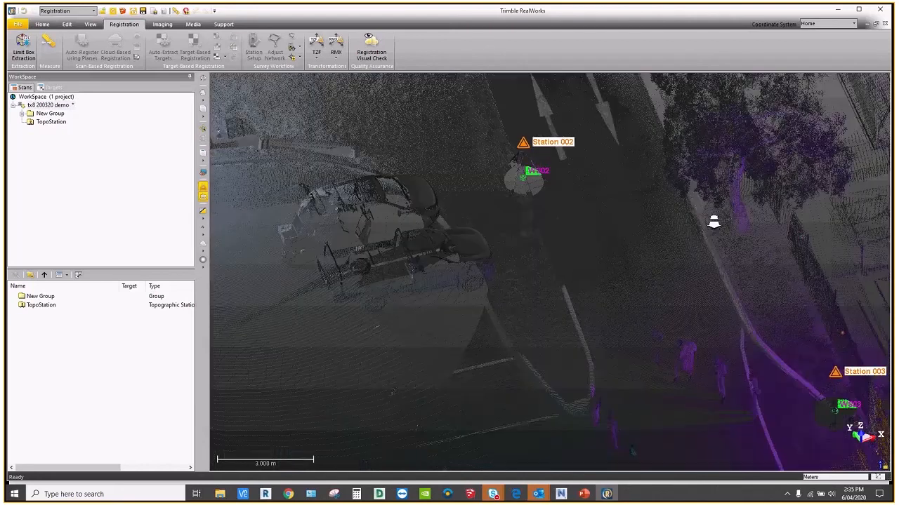
pyautogui.scroll(-4, 541, 256)
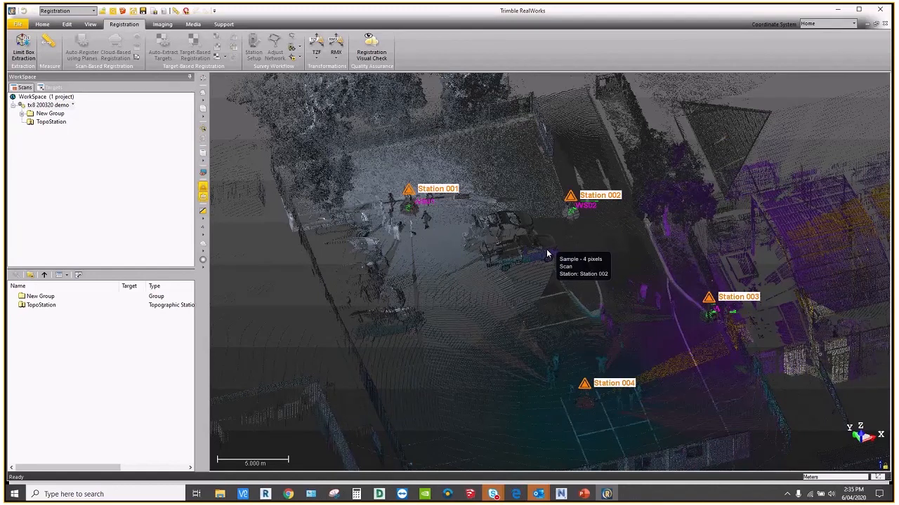
pyautogui.scroll(-3, 548, 255)
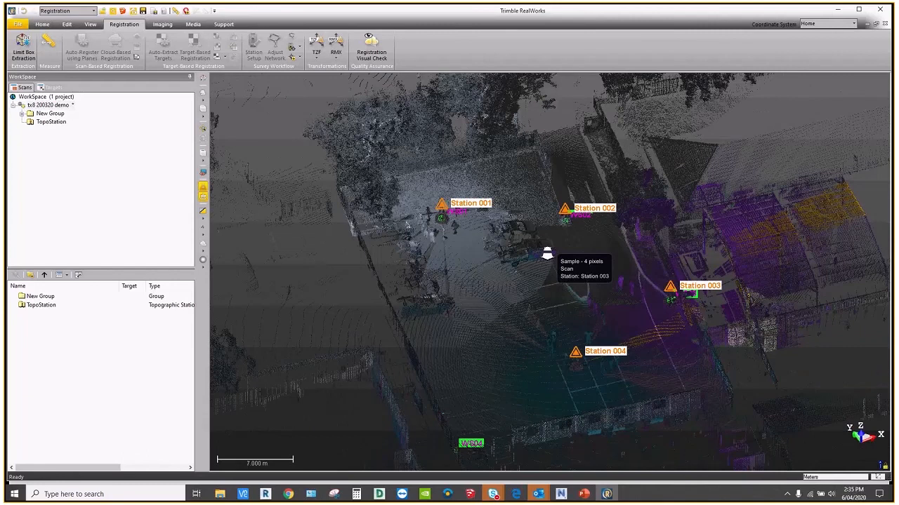
pyautogui.moveTo(547, 254); pyautogui.dragTo(693, 227)
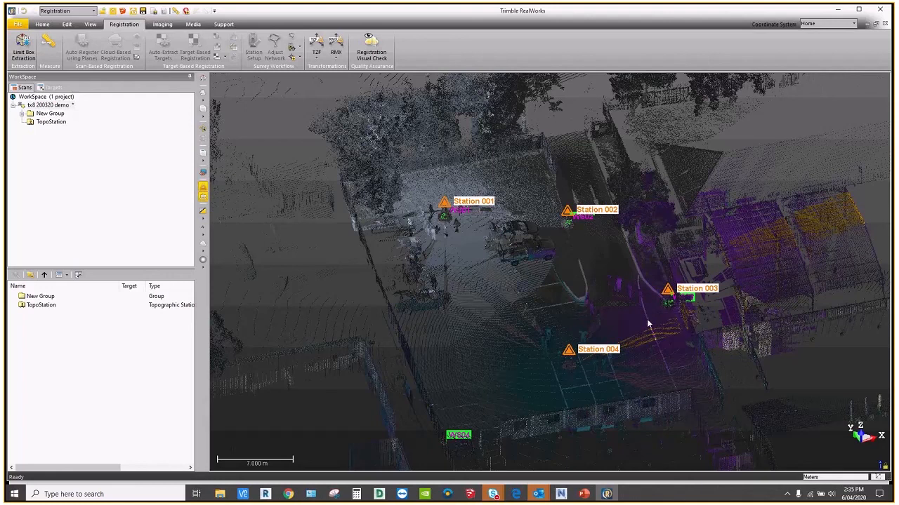
# Step: Close the tx8 200320 demo project without saving its changes
pyautogui.moveTo(650, 327)
pyautogui.click(43, 25)
pyautogui.click(21, 25)
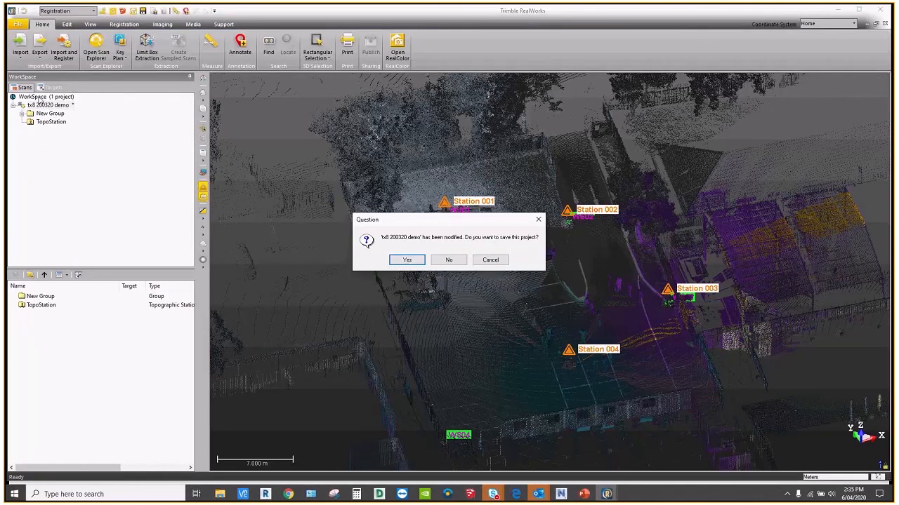
pyautogui.click(450, 260)
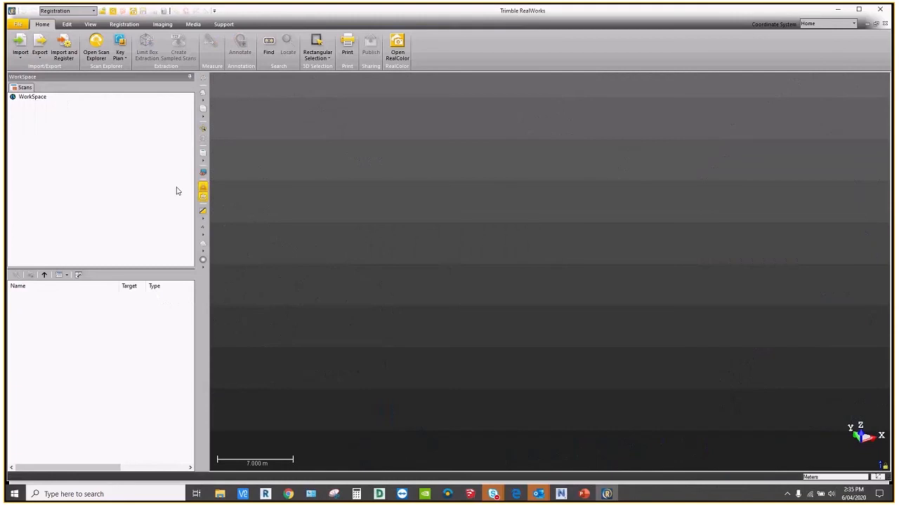
# Step: Open the dunsteel060320 002 project, filtering the file list to RealWorks Files (*.rwp)
pyautogui.click(19, 56)
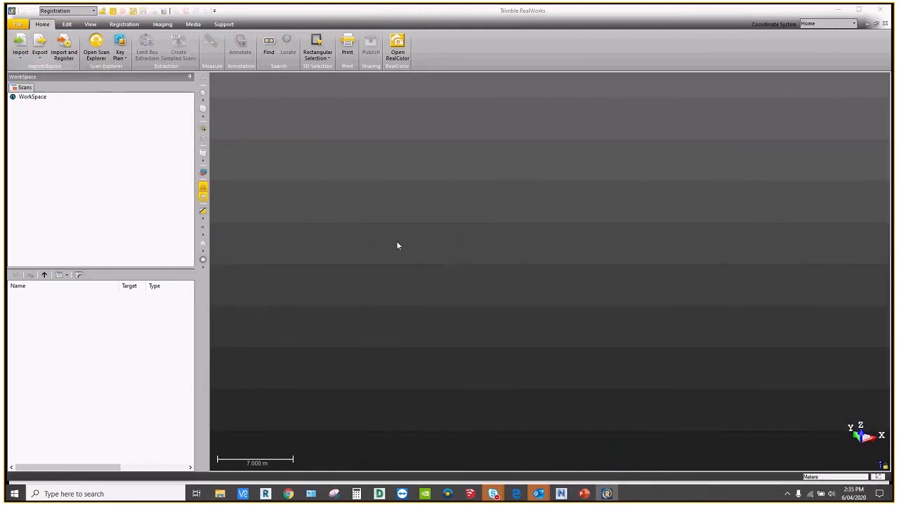
pyautogui.doubleClick(422, 298)
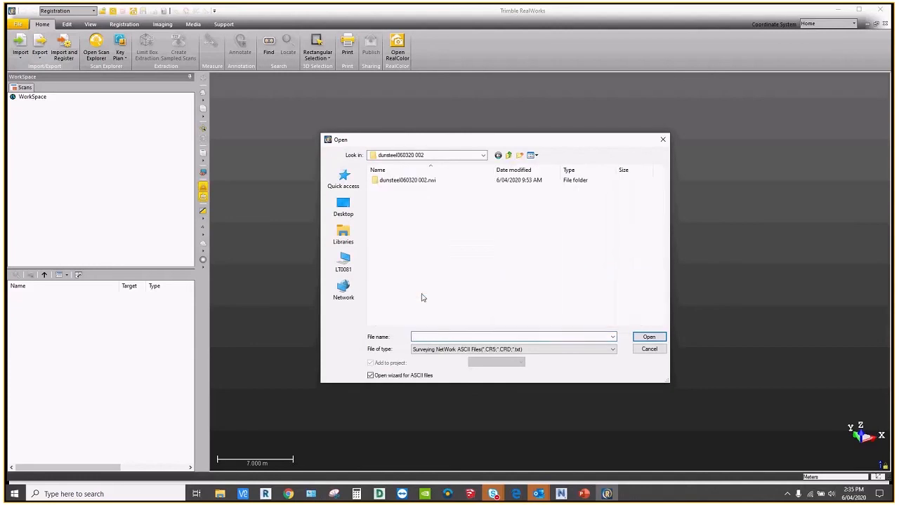
pyautogui.click(451, 349)
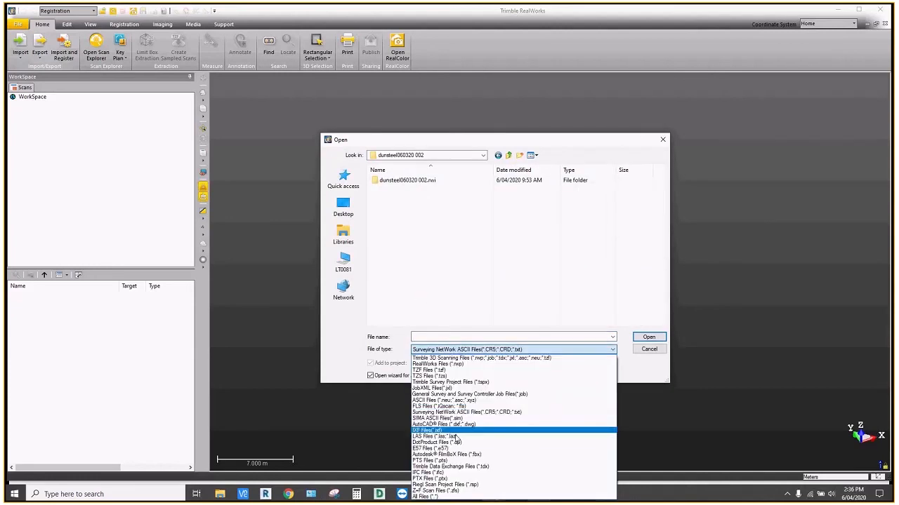
pyautogui.click(450, 364)
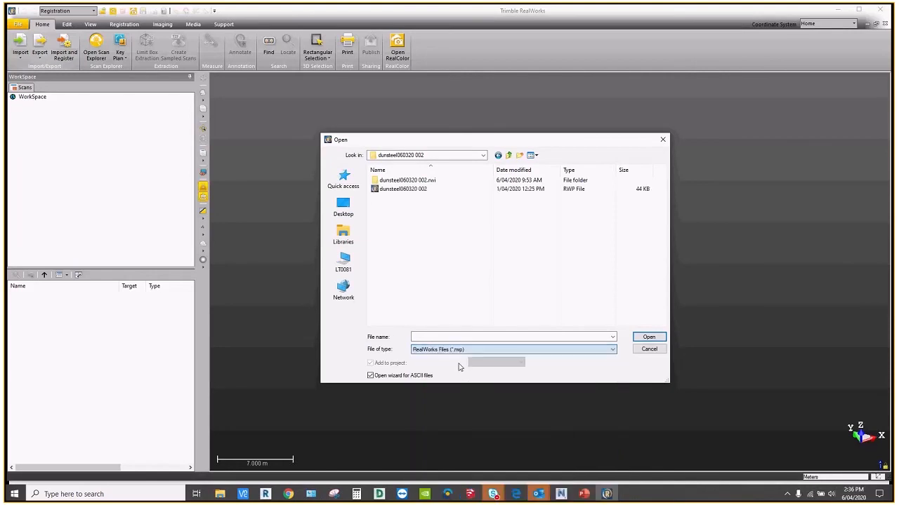
pyautogui.click(407, 189)
pyautogui.click(647, 337)
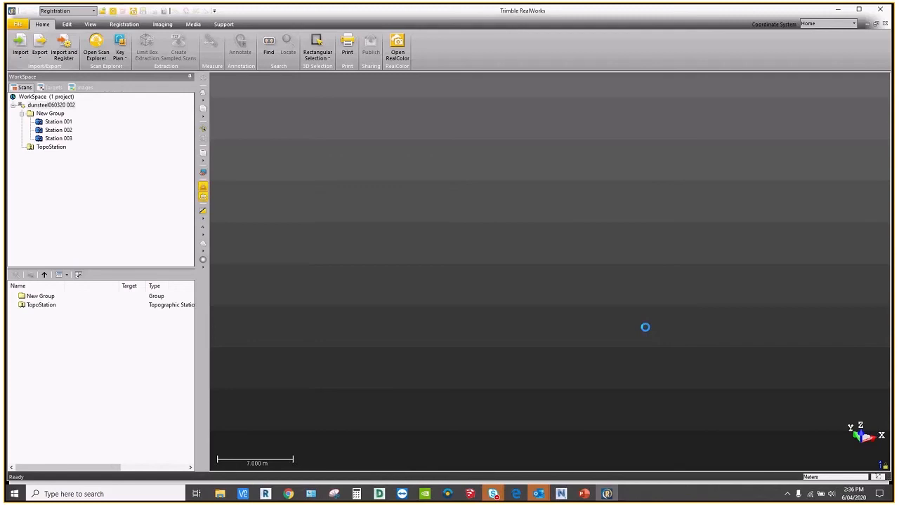
# Step: Examine the building point cloud with its three stations, and check which registration tools are available for New Group and TopoStation
pyautogui.scroll(5, 586, 378)
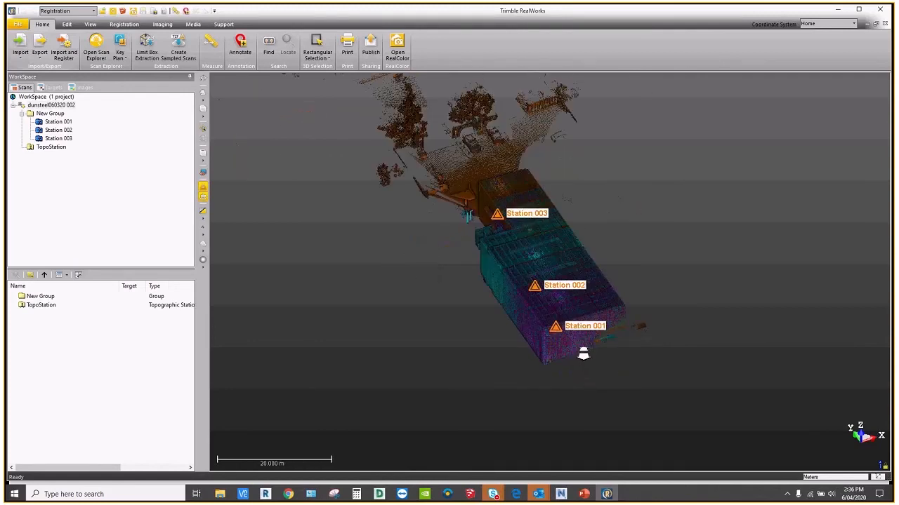
pyautogui.scroll(1, 582, 354)
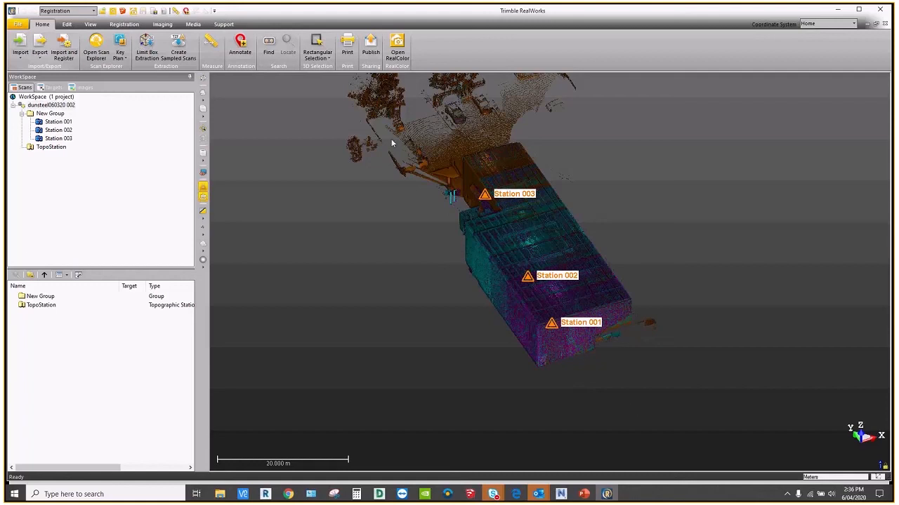
pyautogui.moveTo(391, 143)
pyautogui.mouseDown()
pyautogui.moveTo(559, 250)
pyautogui.moveTo(539, 283)
pyautogui.moveTo(525, 284)
pyautogui.moveTo(545, 260)
pyautogui.moveTo(546, 271)
pyautogui.mouseUp()
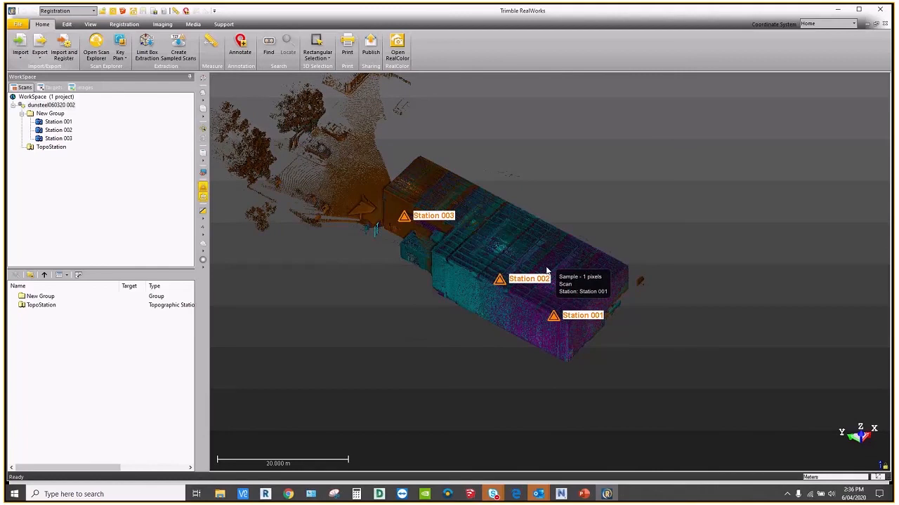
pyautogui.click(44, 305)
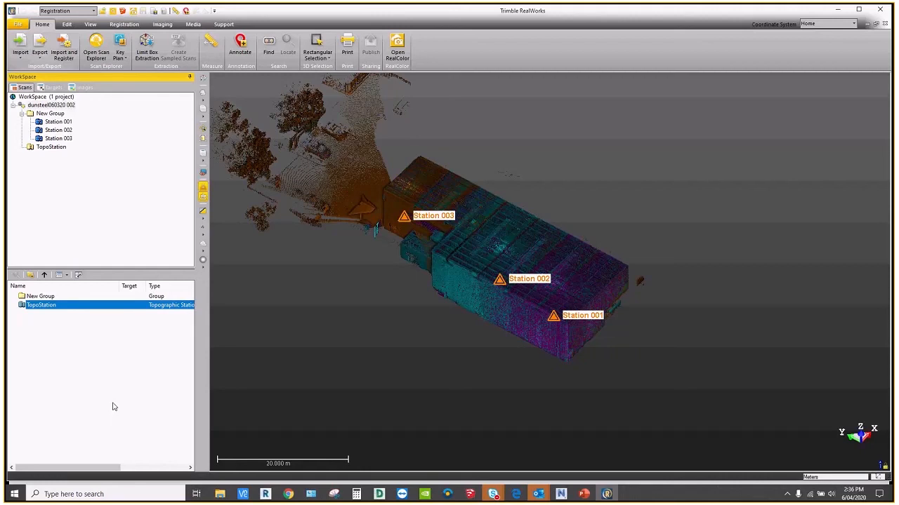
pyautogui.click(123, 24)
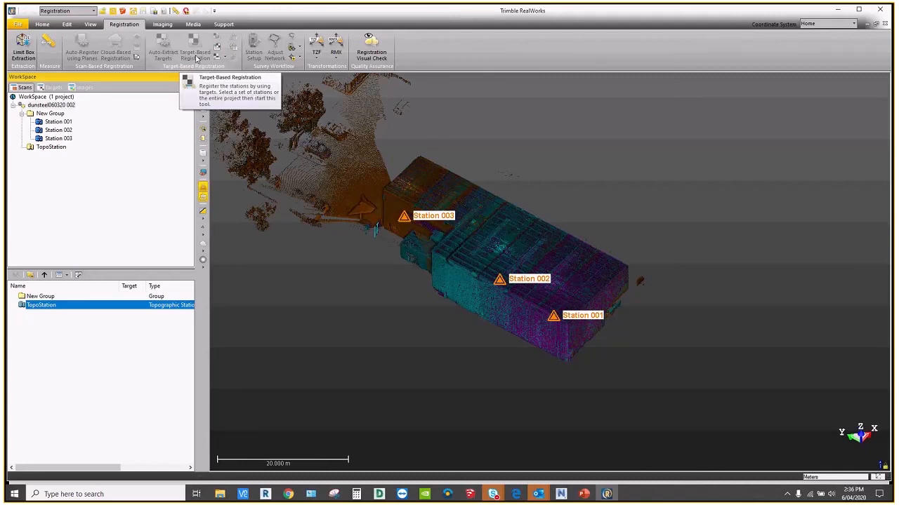
pyautogui.click(53, 298)
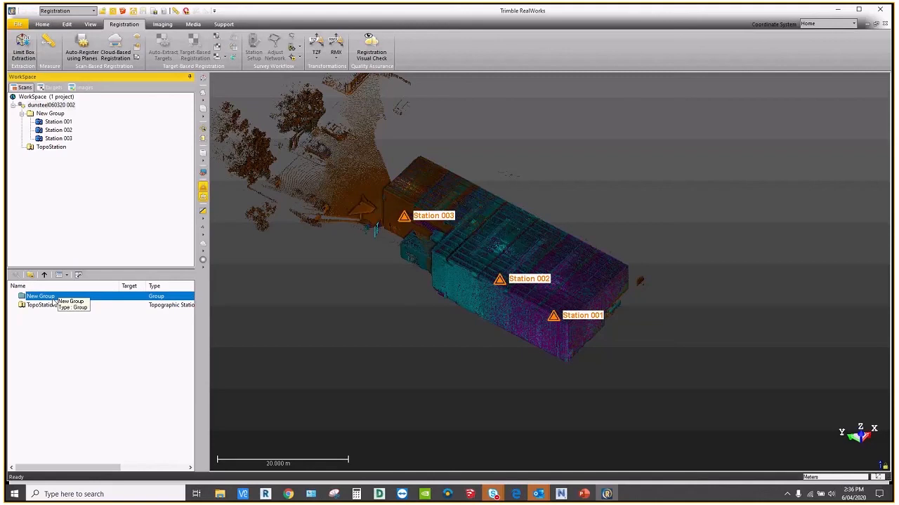
pyautogui.keyDown('shift'); pyautogui.click(56, 305); pyautogui.keyUp('shift')
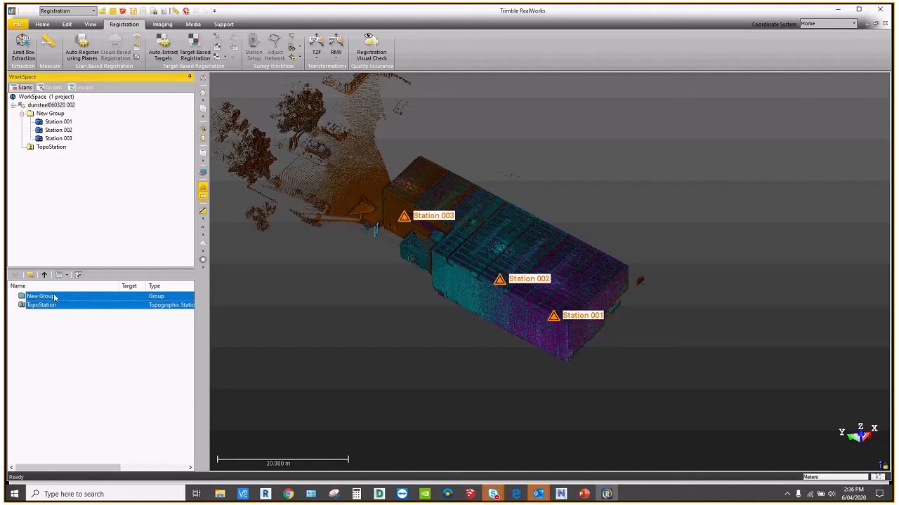
pyautogui.click(55, 298)
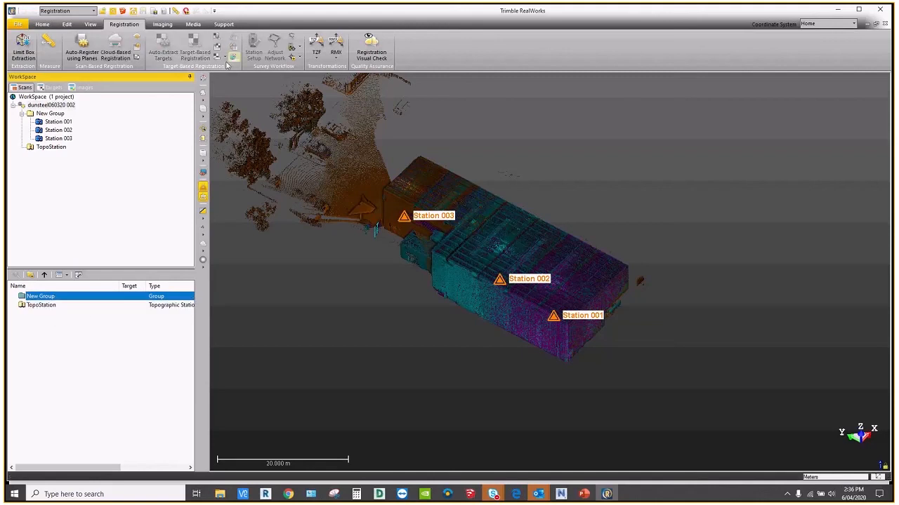
# Step: Switch to the station-based view at Station 001, colour the cloud White, and look closely at the flat target on the wall
pyautogui.click(90, 25)
pyautogui.click(50, 44)
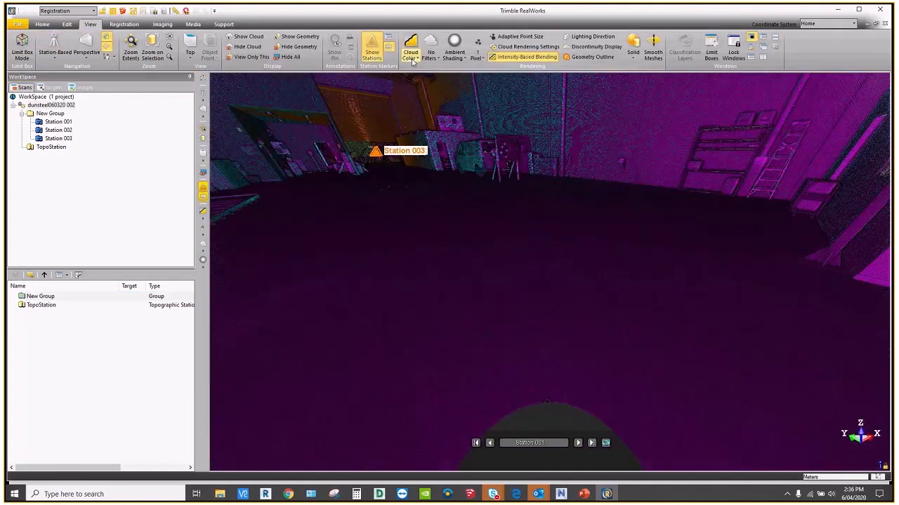
pyautogui.click(412, 62)
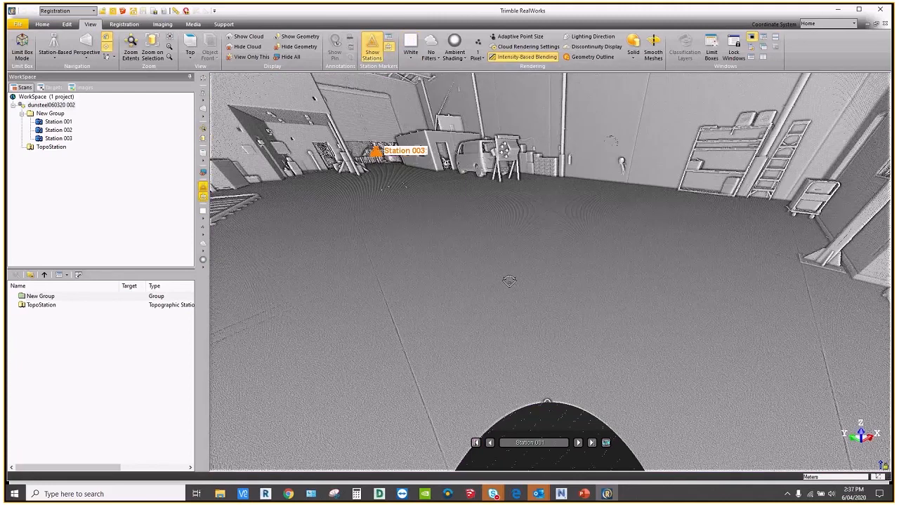
pyautogui.moveTo(509, 281); pyautogui.dragTo(393, 344)
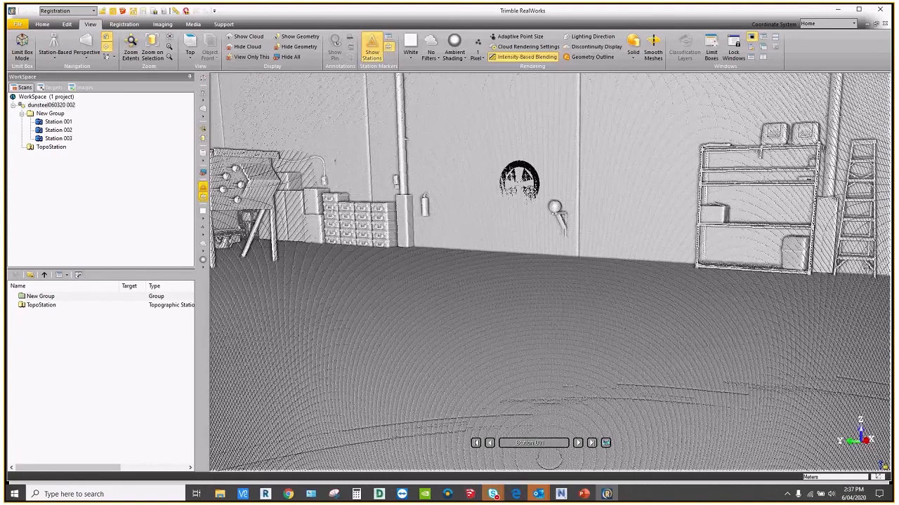
pyautogui.scroll(5, 536, 184)
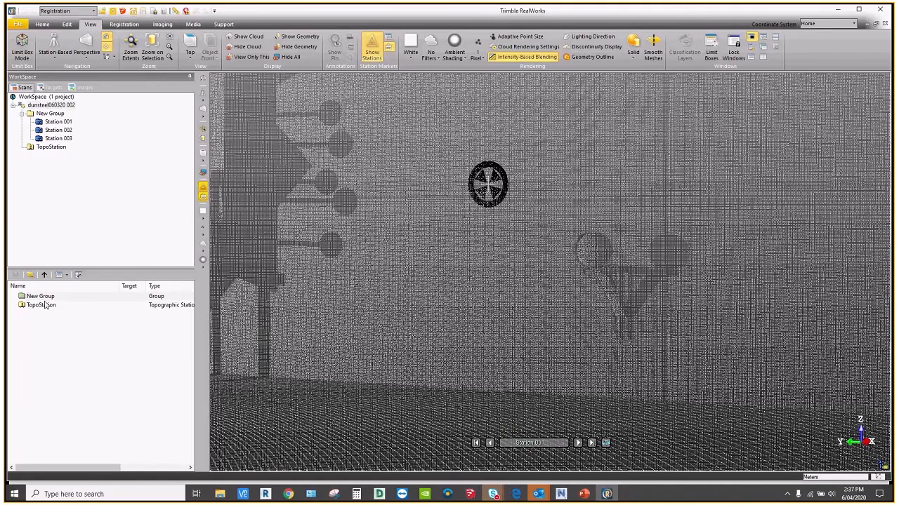
# Step: Start georeferencing New Group and assign the known coordinates of topo point 1000 to Target75
pyautogui.click(124, 24)
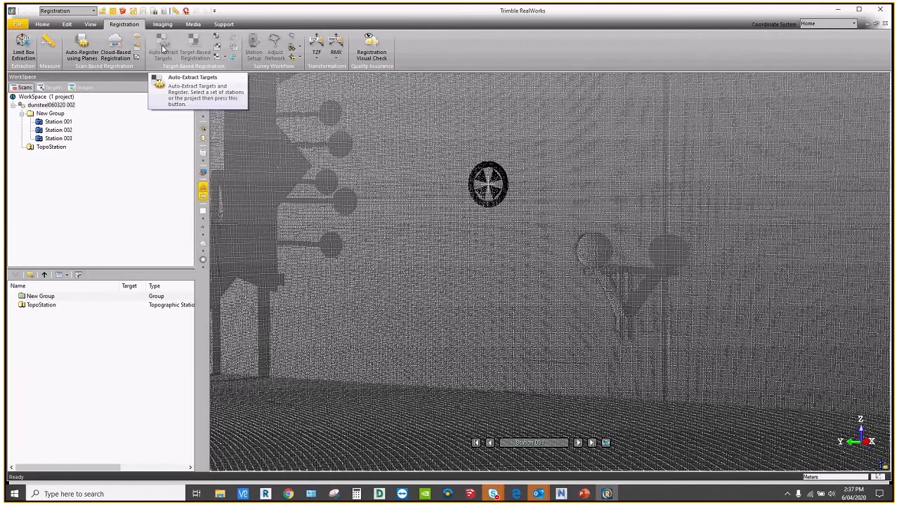
pyautogui.scroll(-3, 486, 210)
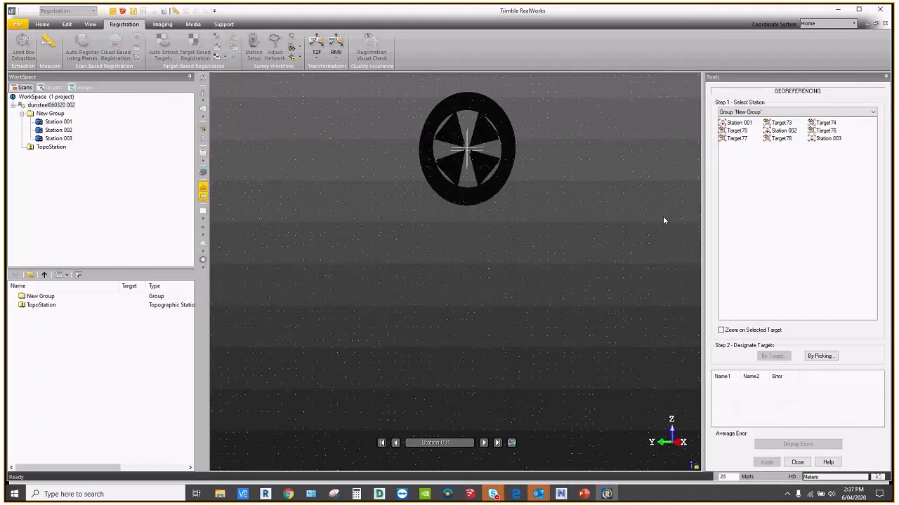
pyautogui.click(737, 131)
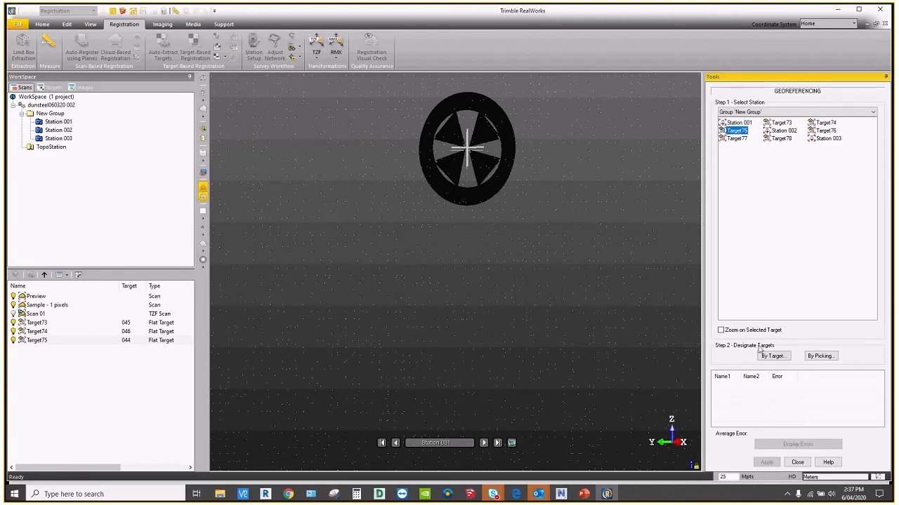
pyautogui.click(772, 356)
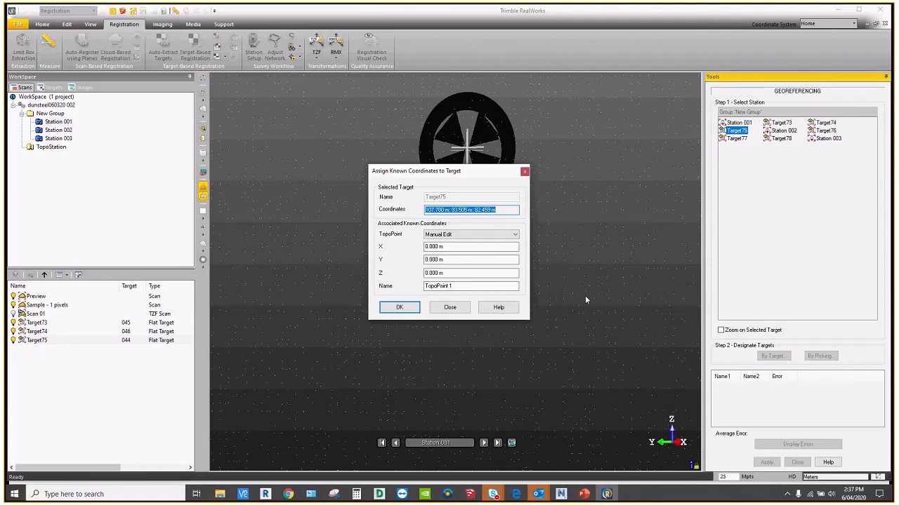
pyautogui.click(487, 234)
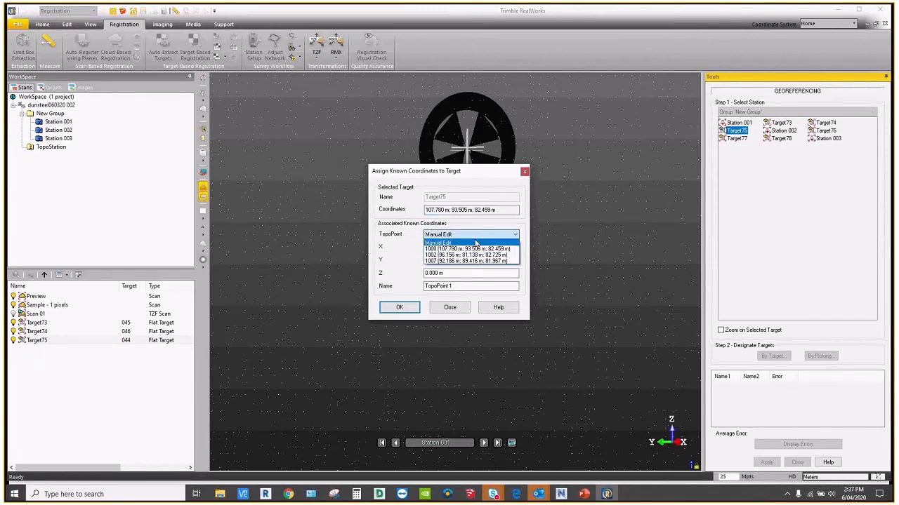
pyautogui.click(472, 249)
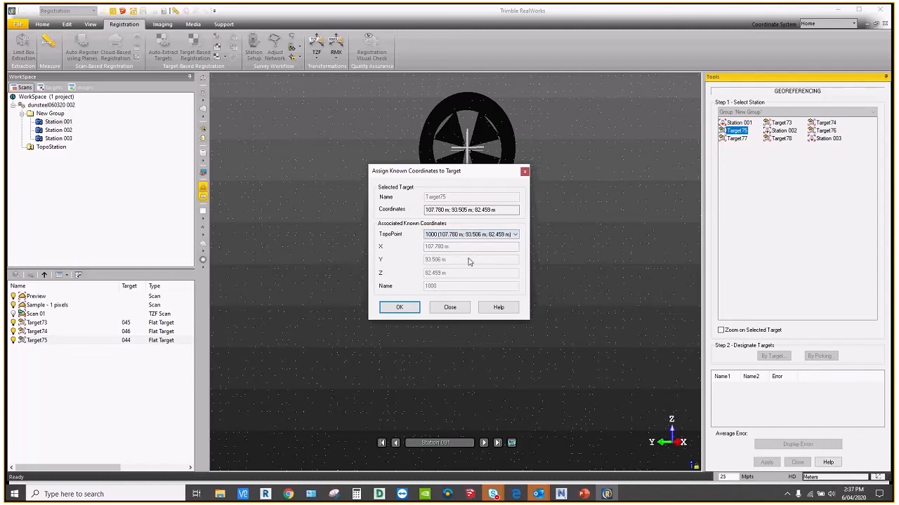
pyautogui.click(397, 310)
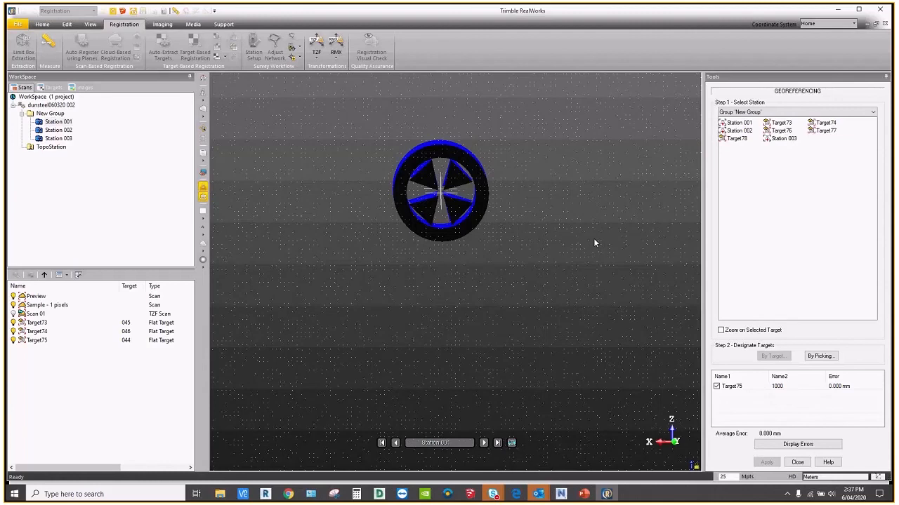
# Step: Assign the known coordinates of topo point 1002 to Target73
pyautogui.moveTo(458, 183)
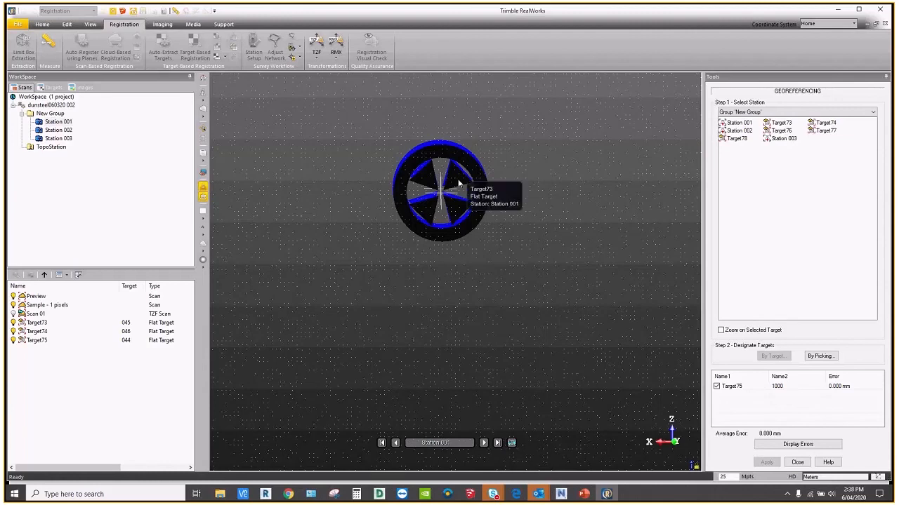
pyautogui.click(780, 124)
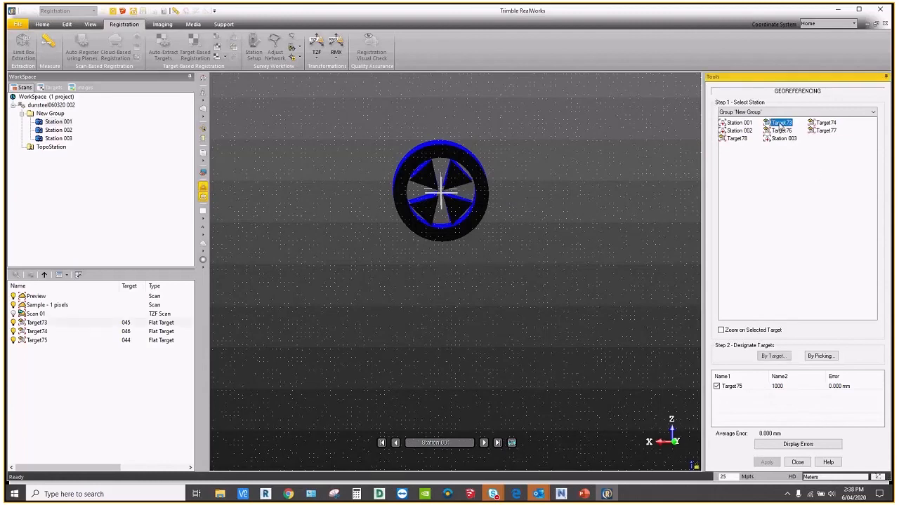
pyautogui.click(772, 356)
pyautogui.click(470, 234)
pyautogui.click(441, 255)
pyautogui.click(399, 307)
# Step: Assign the known coordinates of topo point 1007 to Target74, the third flat target seen from Station 001
pyautogui.scroll(-3, 327, 203)
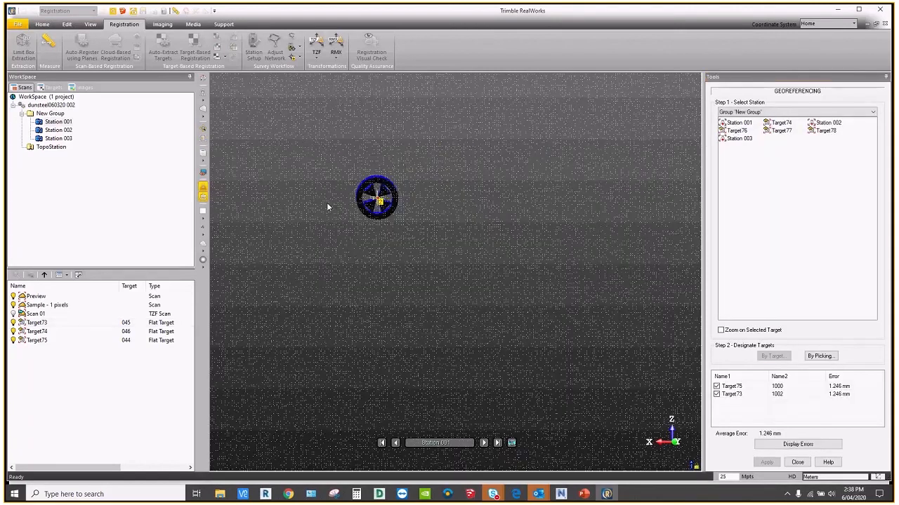
pyautogui.scroll(-2, 327, 204)
pyautogui.scroll(-3, 327, 210)
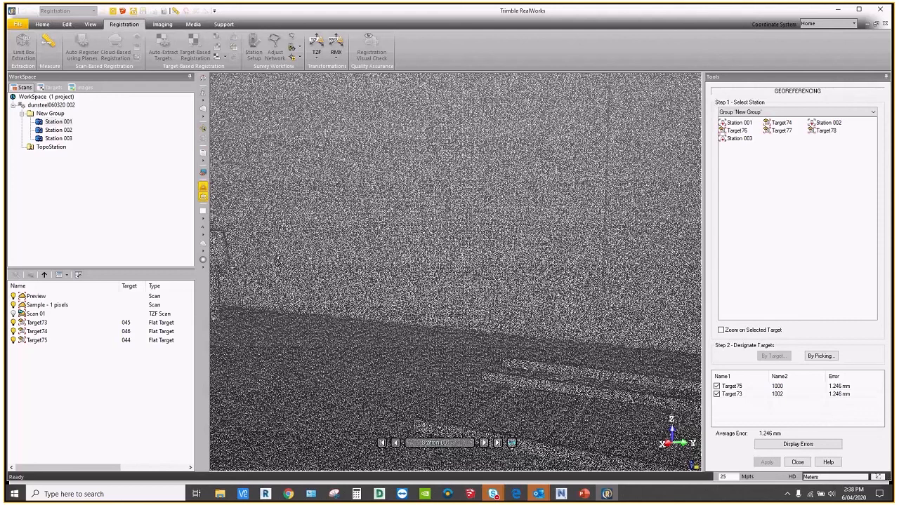
pyautogui.click(778, 123)
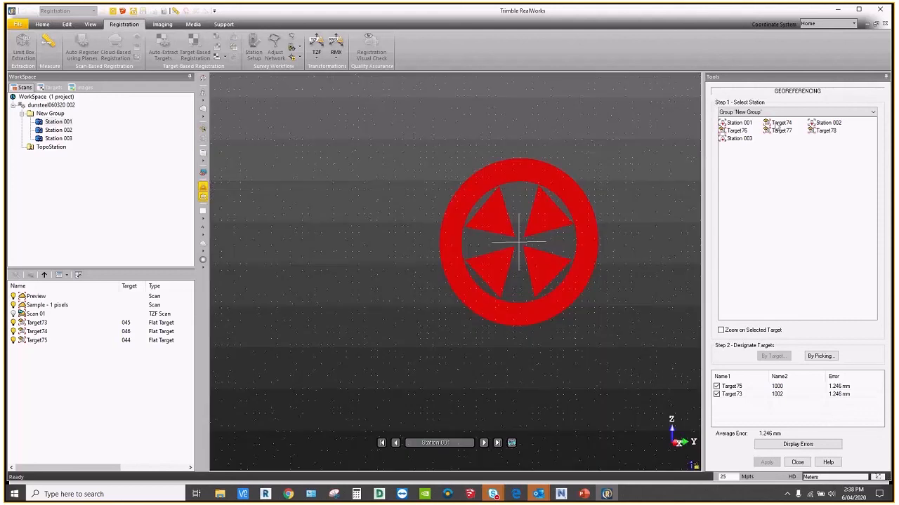
pyautogui.click(777, 124)
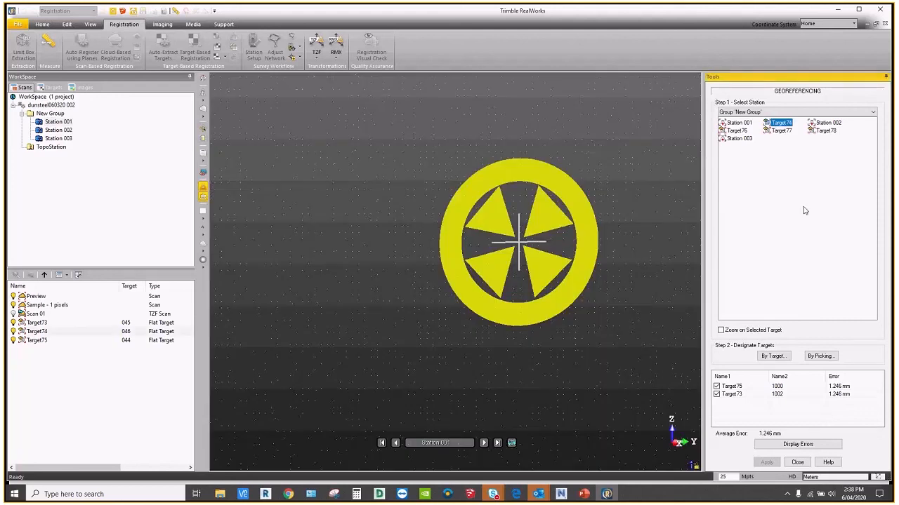
pyautogui.click(773, 356)
pyautogui.click(448, 235)
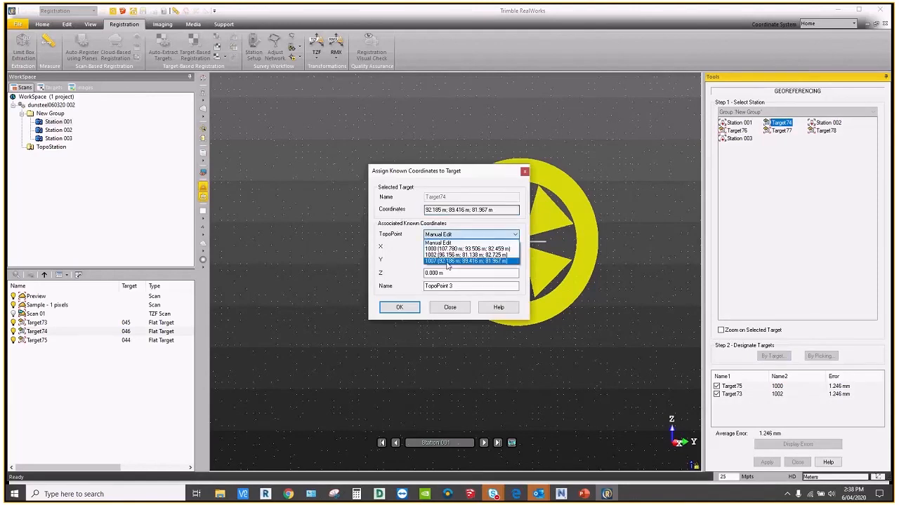
pyautogui.click(447, 262)
pyautogui.click(399, 307)
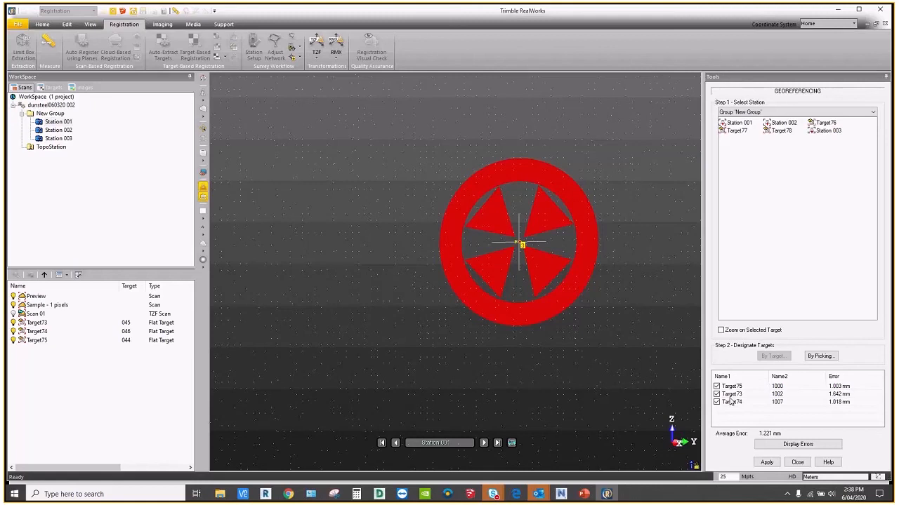
pyautogui.scroll(-2, 349, 200)
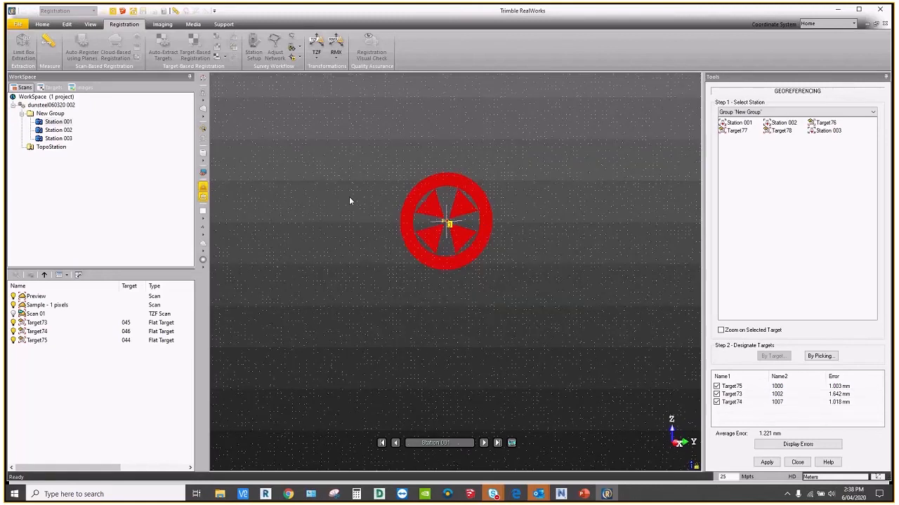
# Step: Apply the georeferencing of New Group with Target75, Target73 and Target74 matched to topo points 1000, 1002 and 1007, and close the tool
pyautogui.scroll(-3, 350, 201)
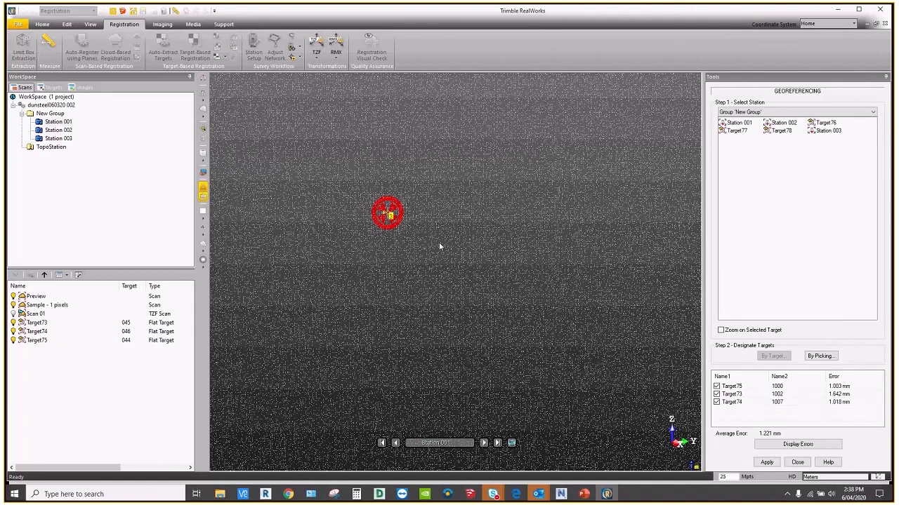
pyautogui.scroll(-2, 437, 247)
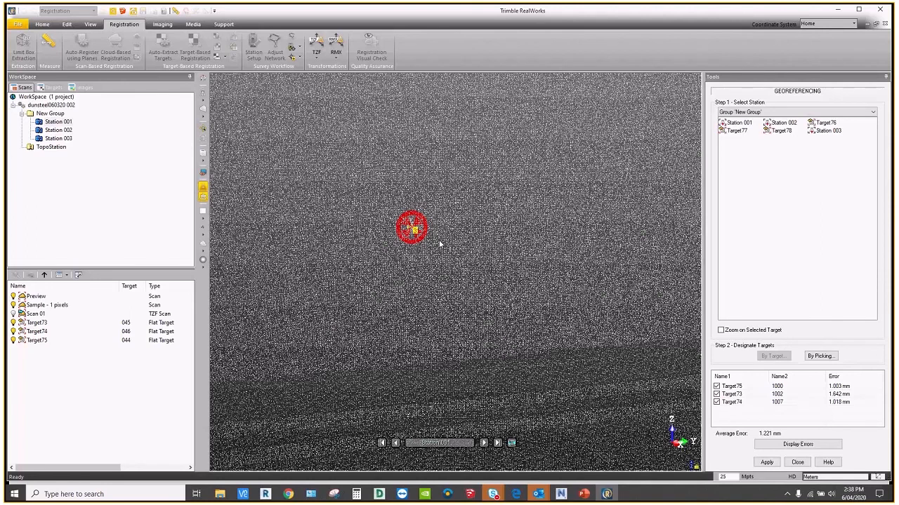
pyautogui.click(767, 463)
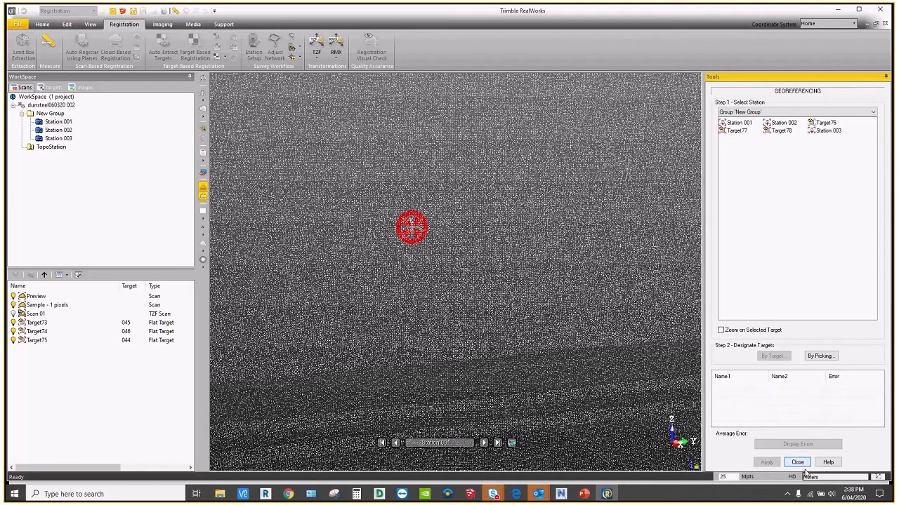
pyautogui.click(801, 464)
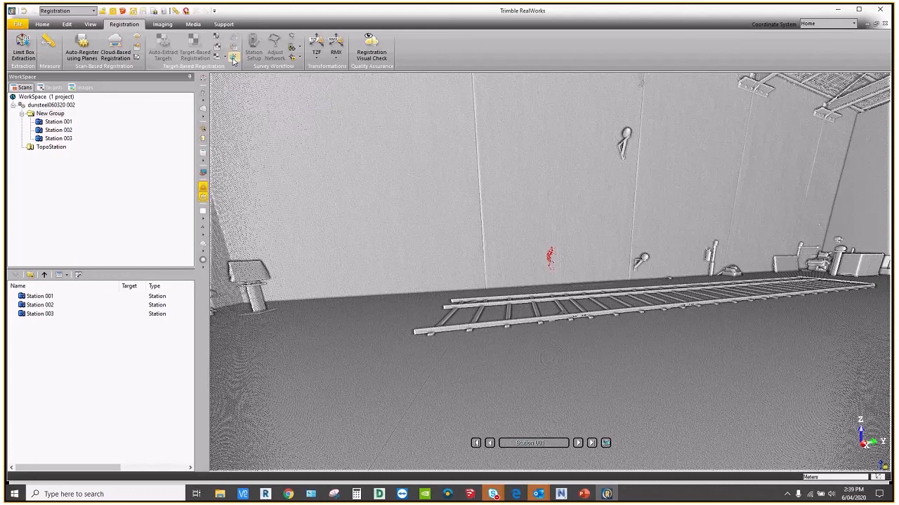
# Step: Close the dunsteel060320 002 project
pyautogui.click(67, 25)
pyautogui.click(42, 24)
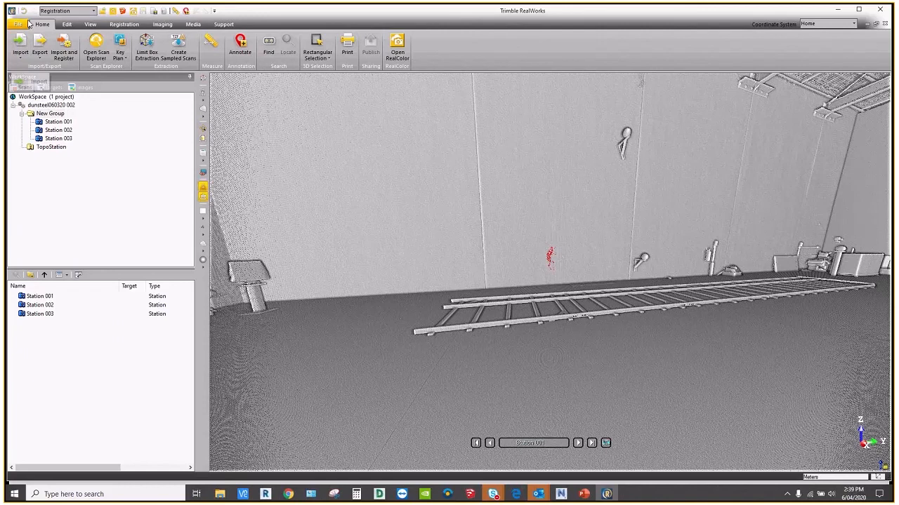
pyautogui.click(21, 24)
pyautogui.click(35, 79)
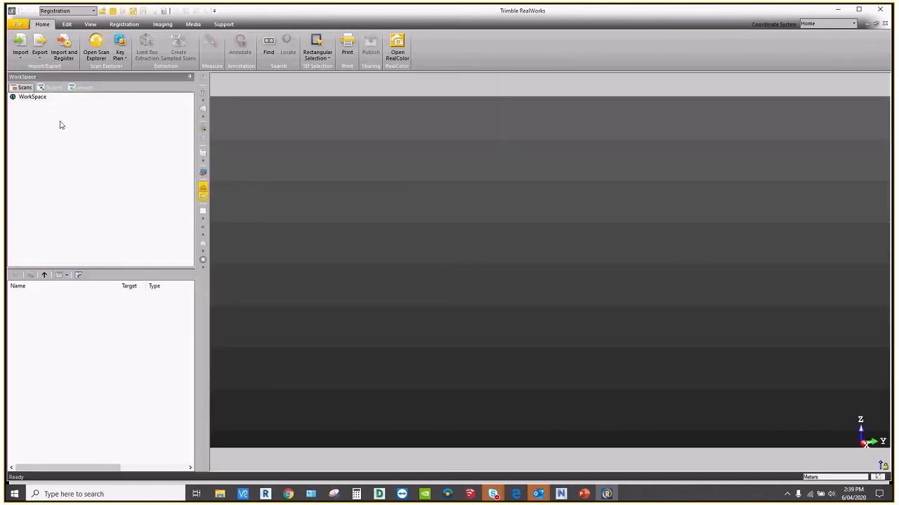
# Step: Open the recent project ct180320 trav.rwp
pyautogui.click(123, 24)
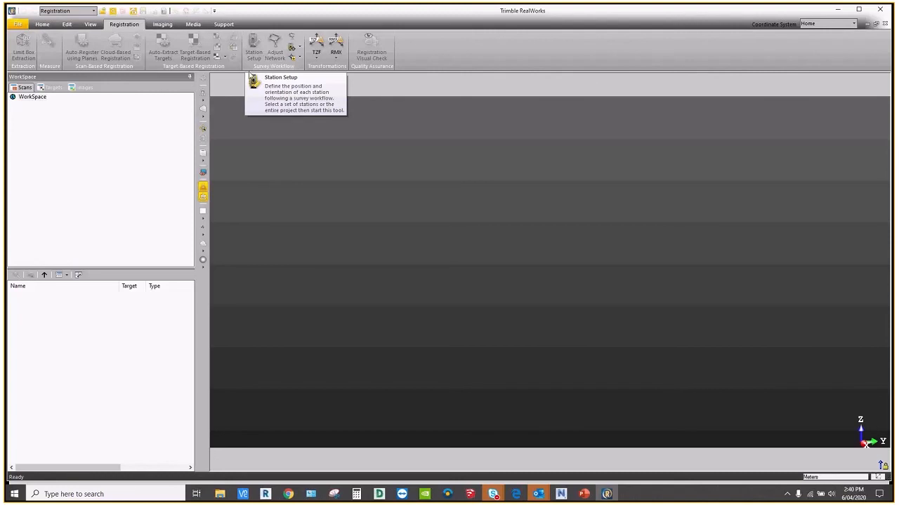
pyautogui.click(42, 26)
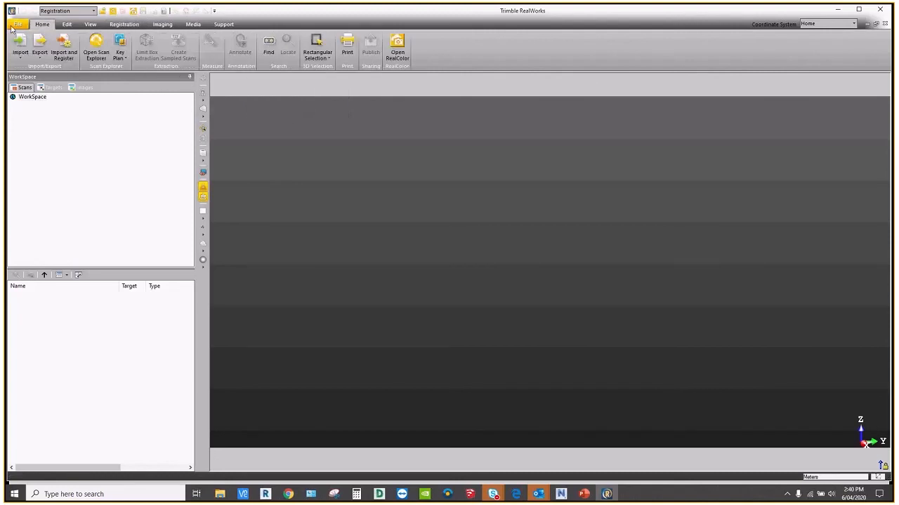
pyautogui.click(13, 26)
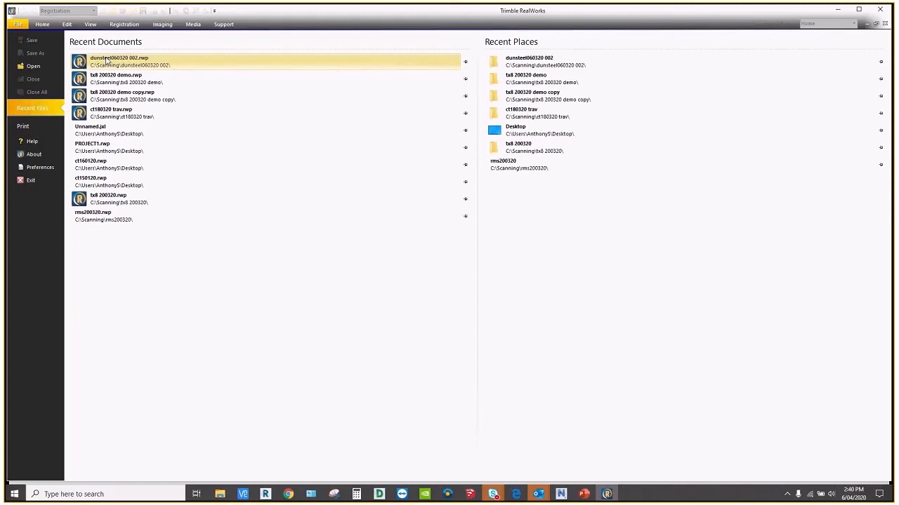
pyautogui.click(146, 117)
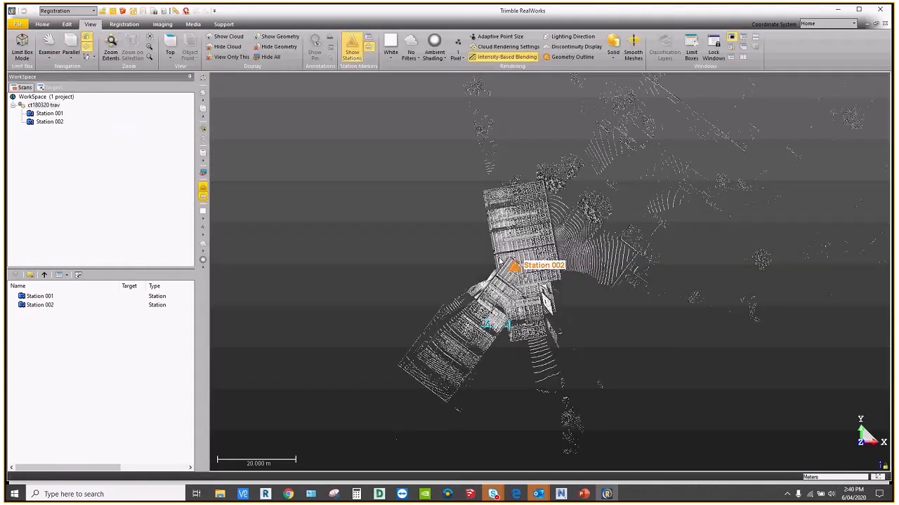
# Step: Colour the cloud by Station Color to compare the extents of the two scans, and restore the White rendering
pyautogui.click(390, 54)
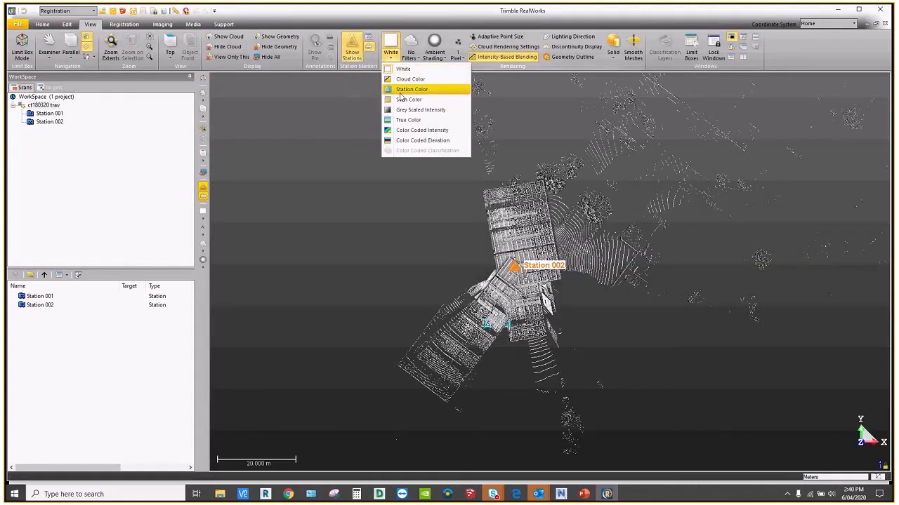
pyautogui.click(399, 89)
pyautogui.scroll(-3, 503, 268)
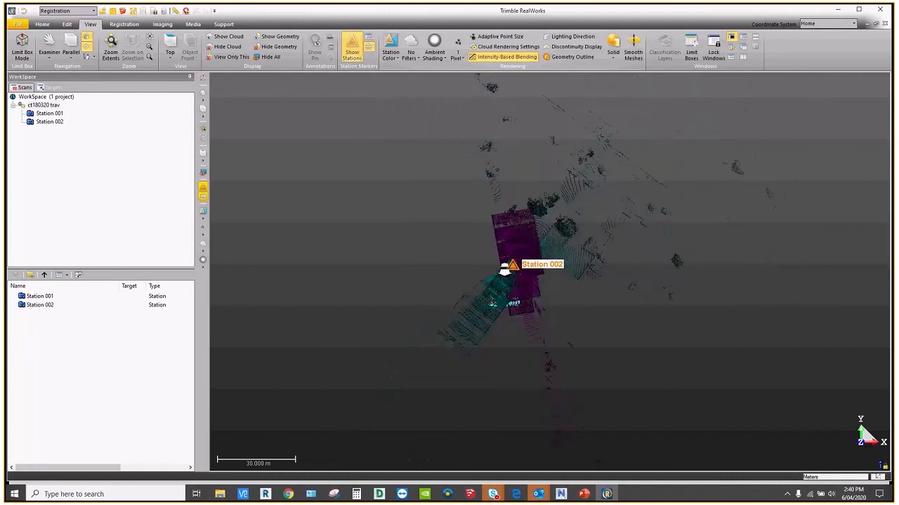
pyautogui.scroll(-1, 504, 269)
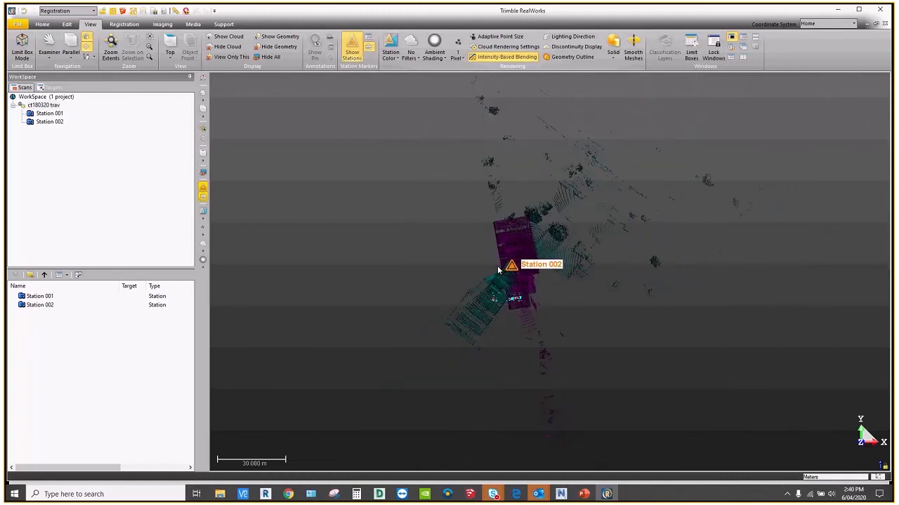
pyautogui.click(393, 55)
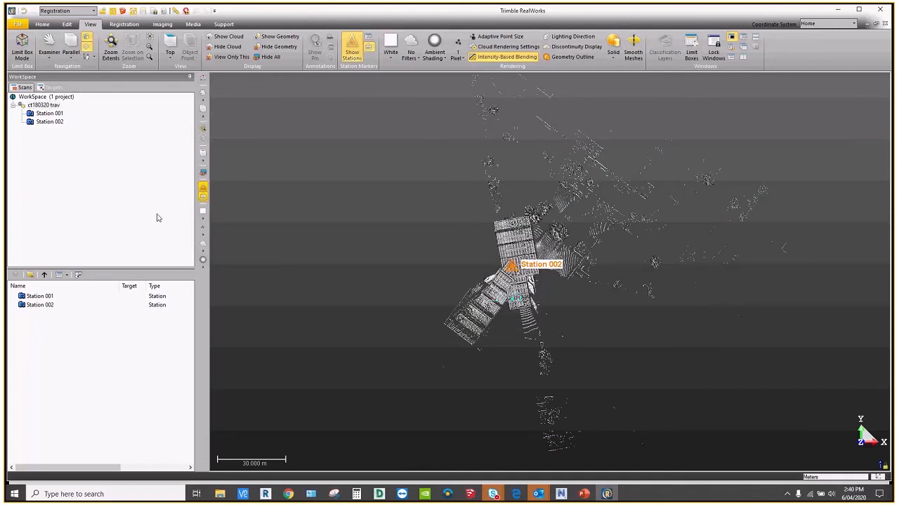
# Step: Start importing a file into ct180320 trav with the file type set to Surveying NetWork ASCII Files
pyautogui.click(42, 24)
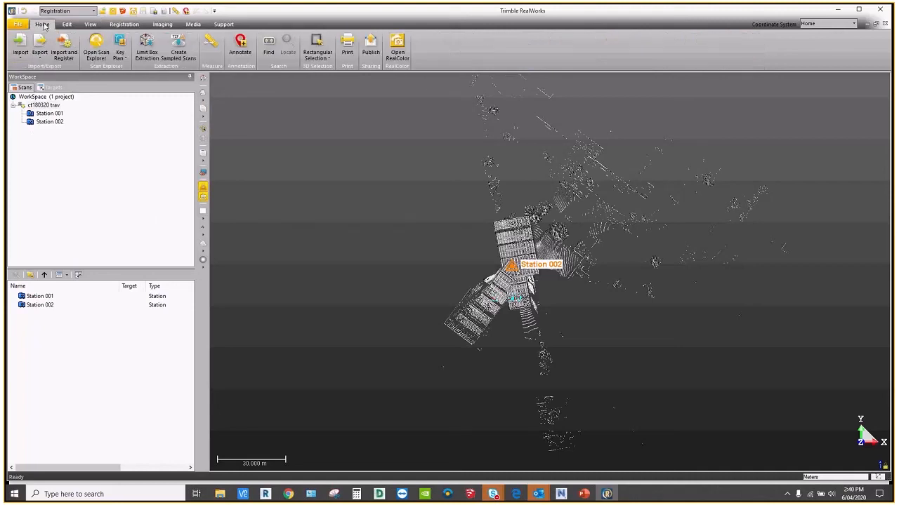
pyautogui.click(23, 59)
pyautogui.click(32, 70)
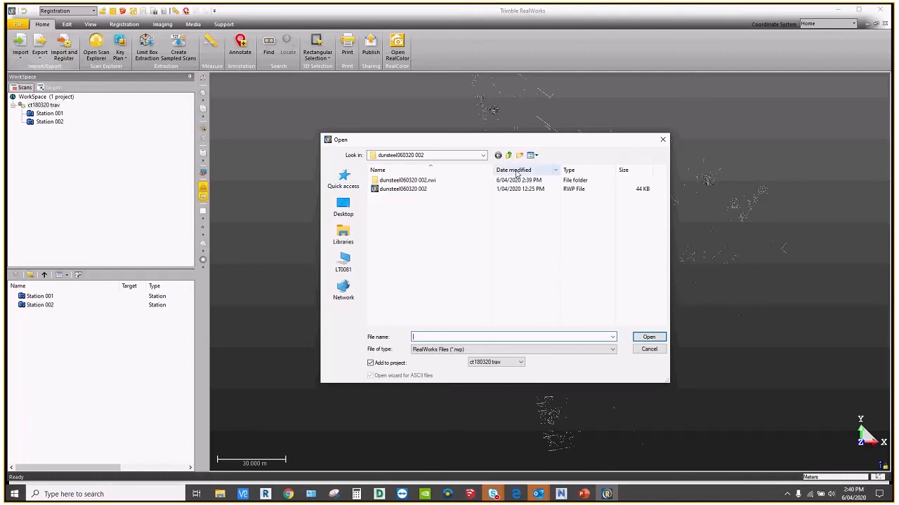
pyautogui.click(486, 349)
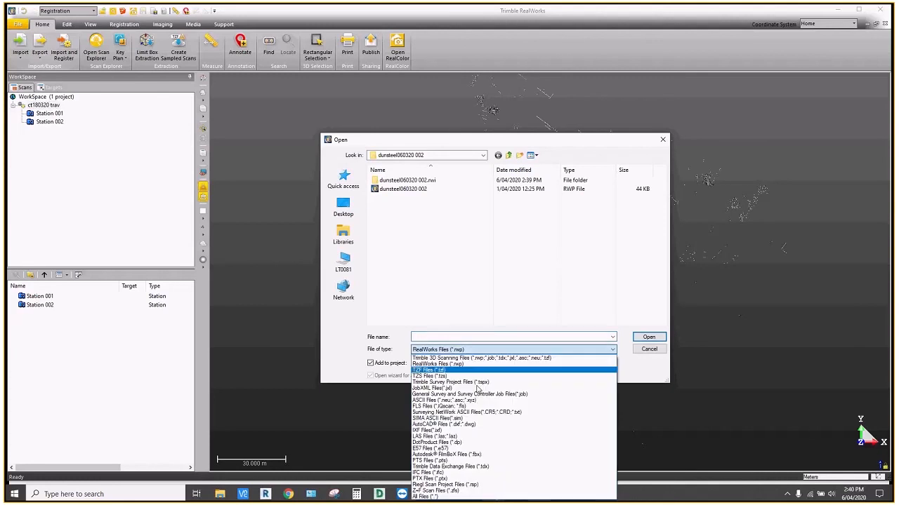
pyautogui.click(508, 412)
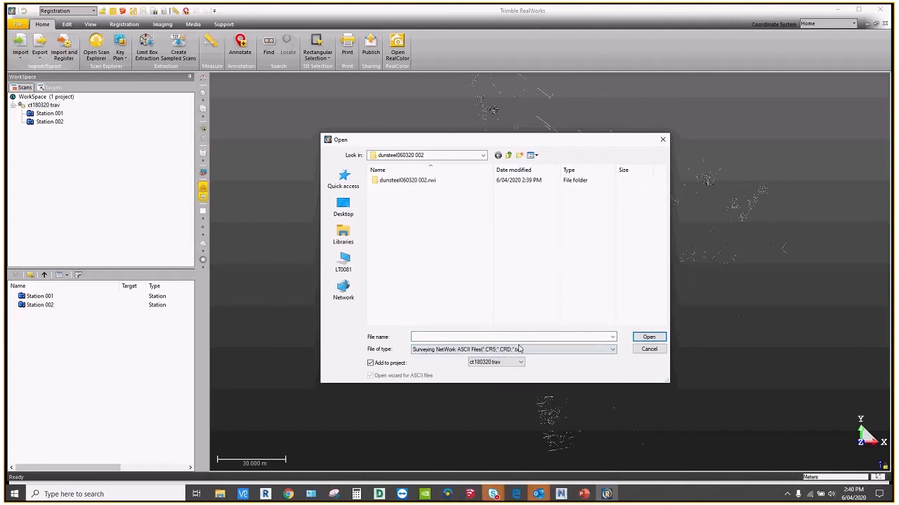
# Step: Import the Campbelltown Warehouse Export shifted text file from CT raw data\ct200519 as a TopoStation, tab-separated and in metres
pyautogui.click(509, 156)
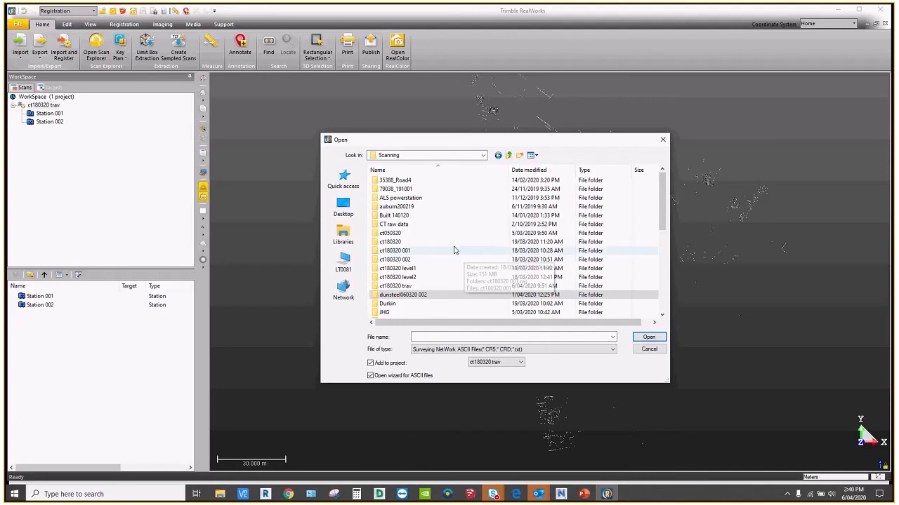
pyautogui.doubleClick(403, 224)
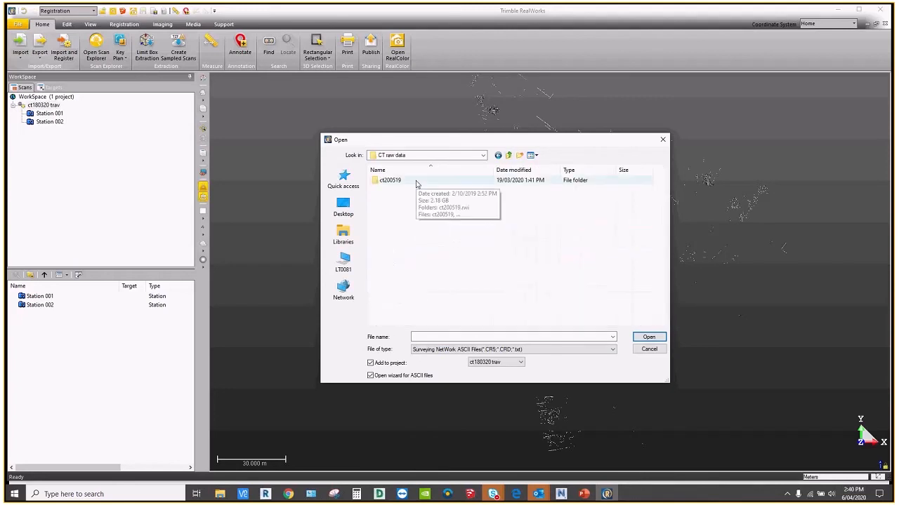
pyautogui.doubleClick(390, 181)
pyautogui.click(421, 198)
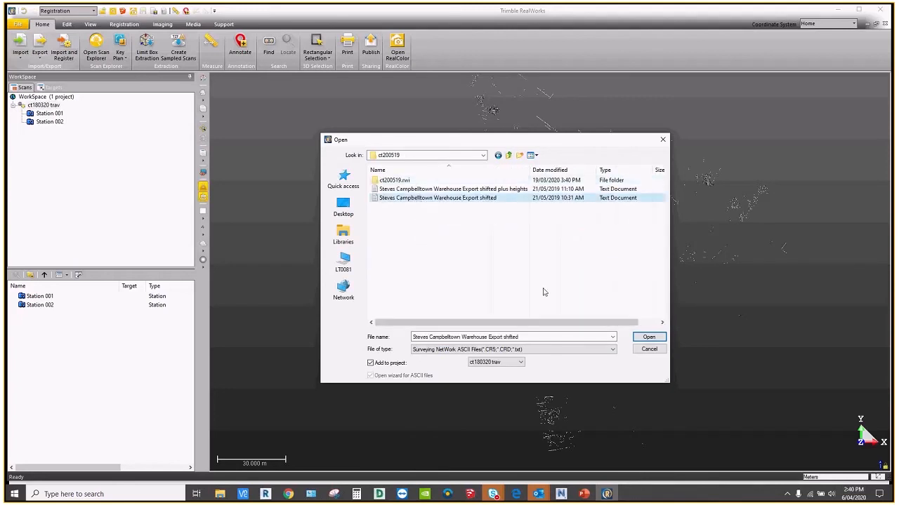
pyautogui.click(649, 337)
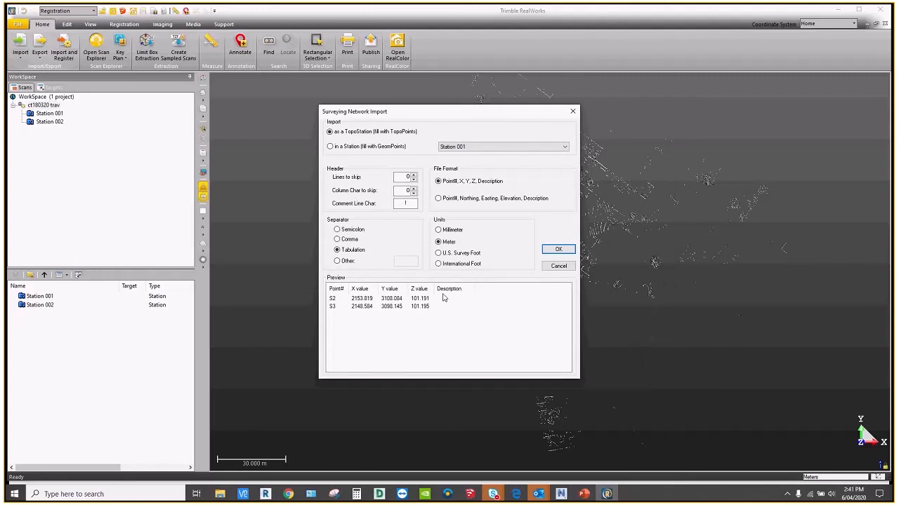
pyautogui.click(559, 249)
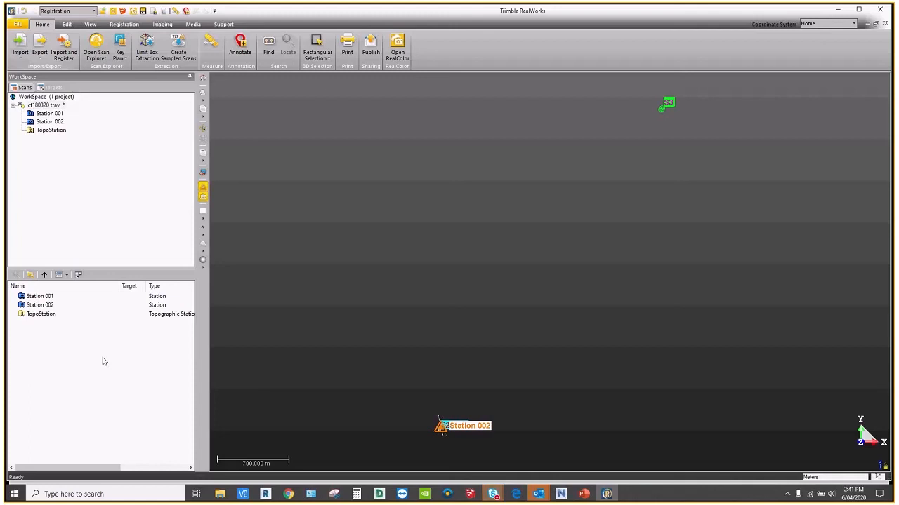
# Step: Start Station Setup on Station 001 and examine the spherical Target3 up close in Scan 01
pyautogui.click(127, 25)
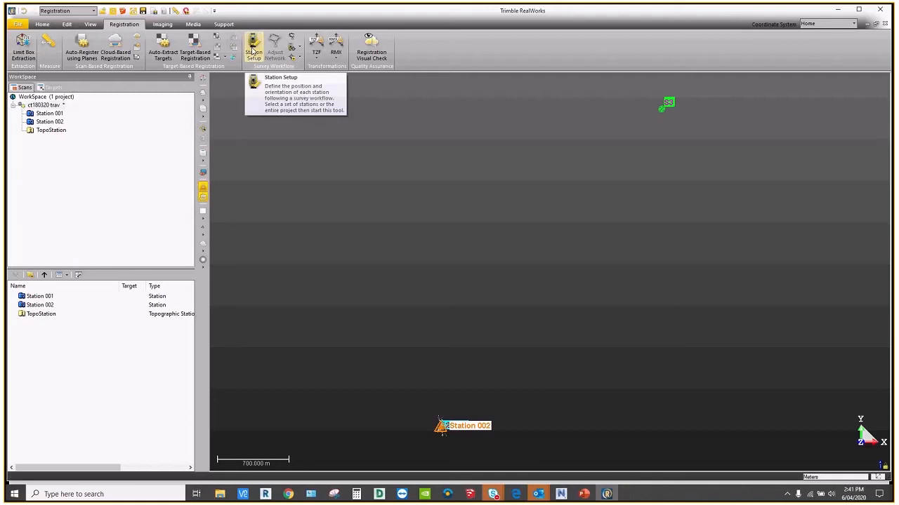
pyautogui.click(253, 52)
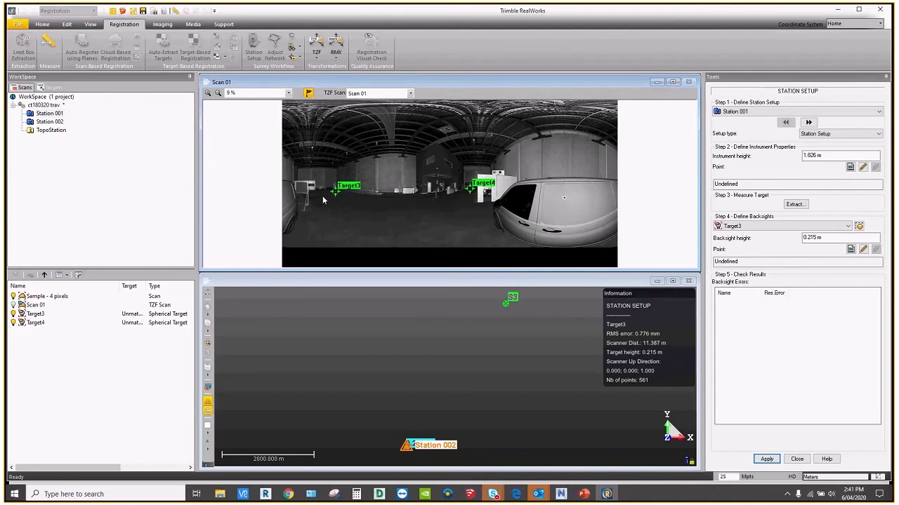
pyautogui.scroll(5, 276, 173)
pyautogui.moveTo(277, 173); pyautogui.dragTo(426, 162)
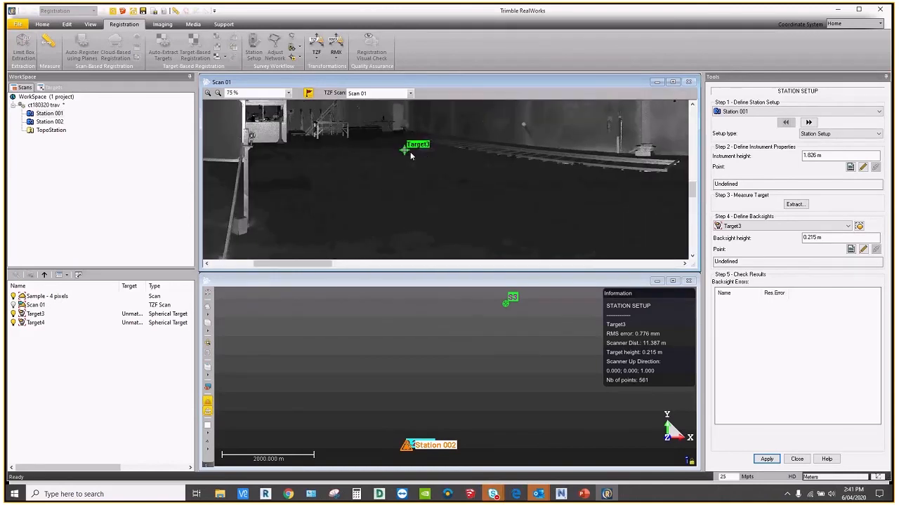
pyautogui.scroll(2, 406, 155)
pyautogui.scroll(2, 406, 155)
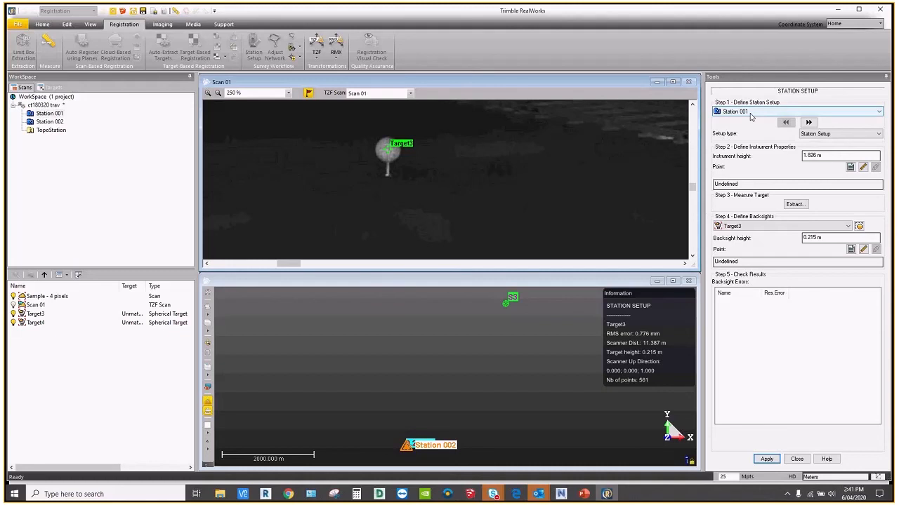
# Step: Set Station 001 over the known topo point S2
pyautogui.click(822, 156)
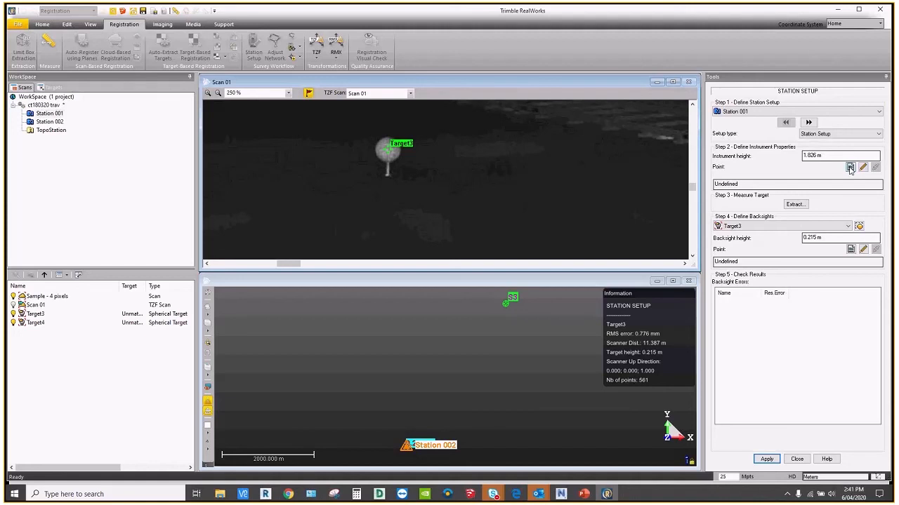
pyautogui.click(850, 168)
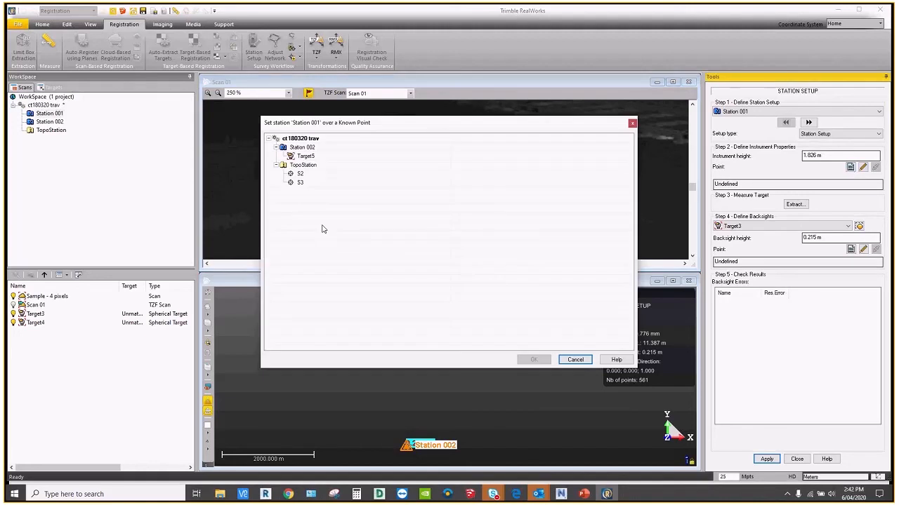
pyautogui.click(300, 174)
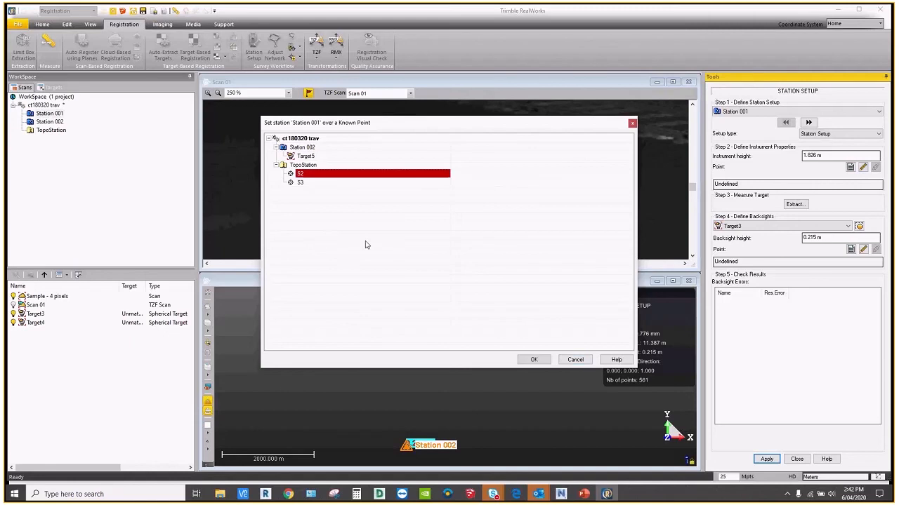
pyautogui.click(536, 360)
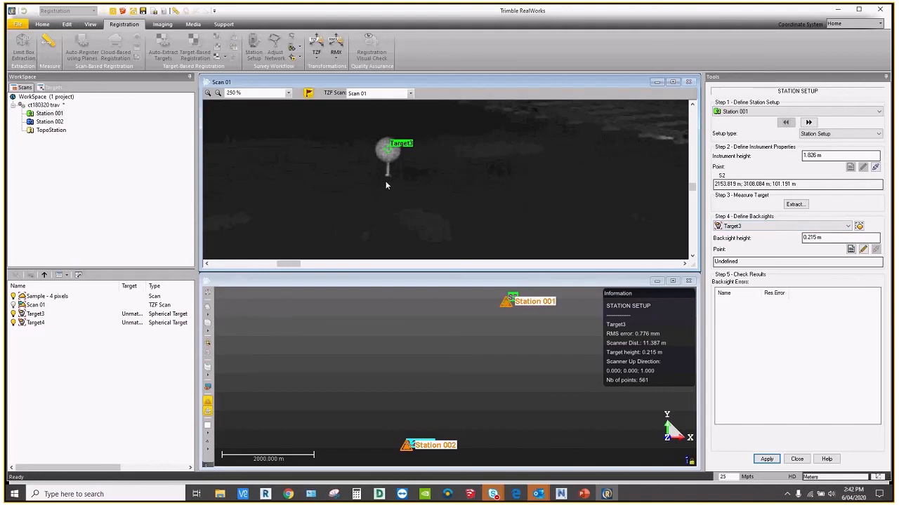
# Step: Match the backsight Target3 with topo point S3, apply the station setup, and close the tool
pyautogui.click(850, 250)
pyautogui.click(300, 182)
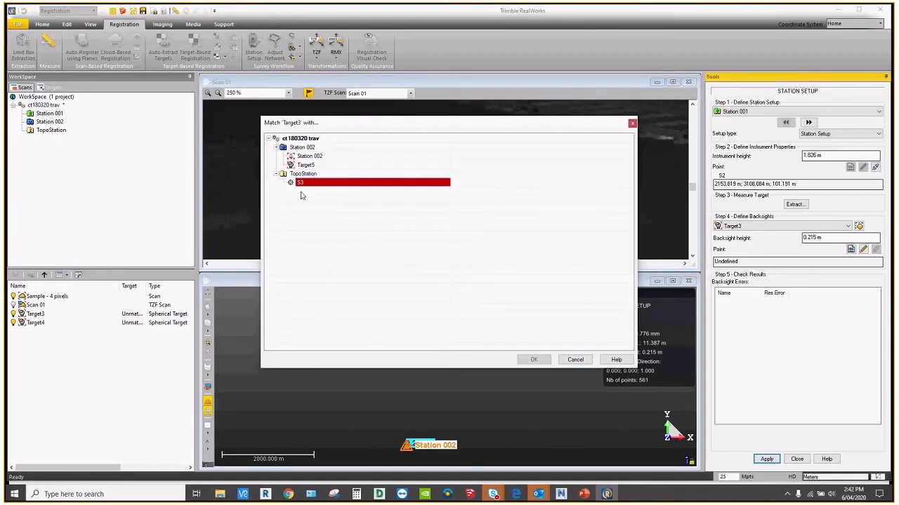
pyautogui.click(533, 359)
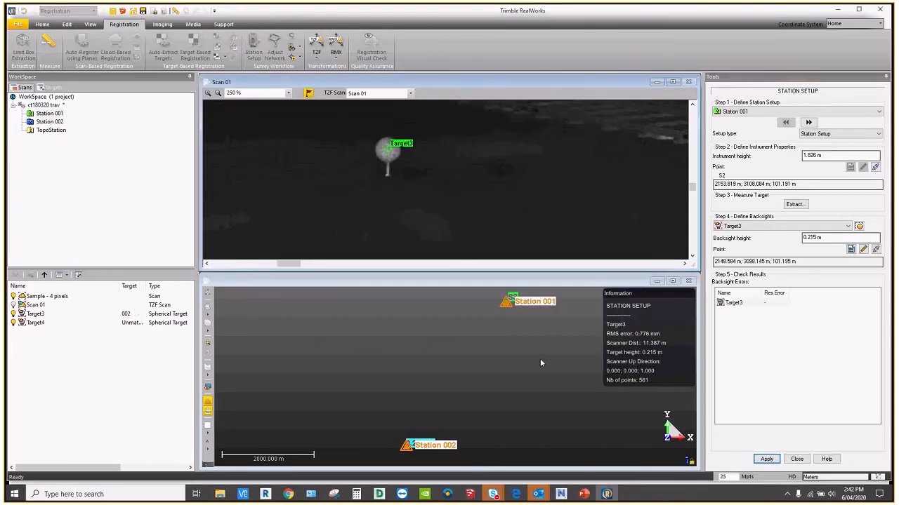
pyautogui.click(766, 459)
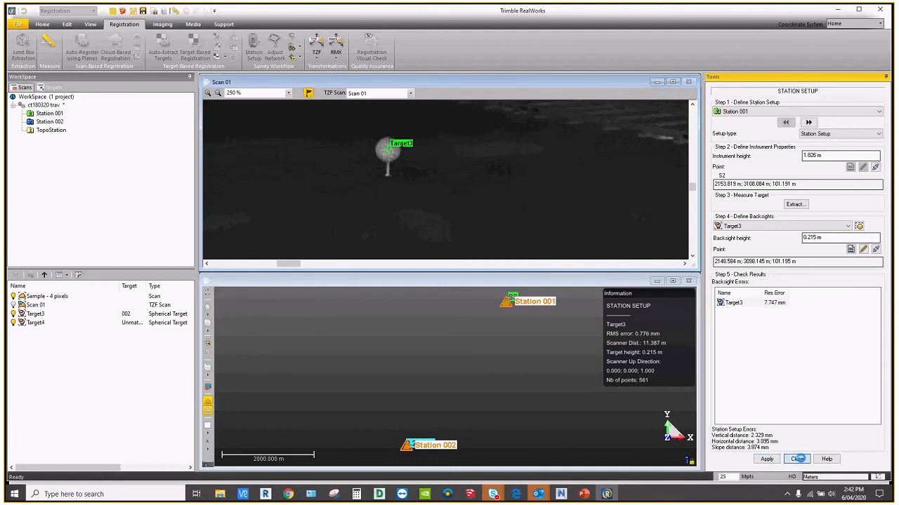
pyautogui.click(797, 459)
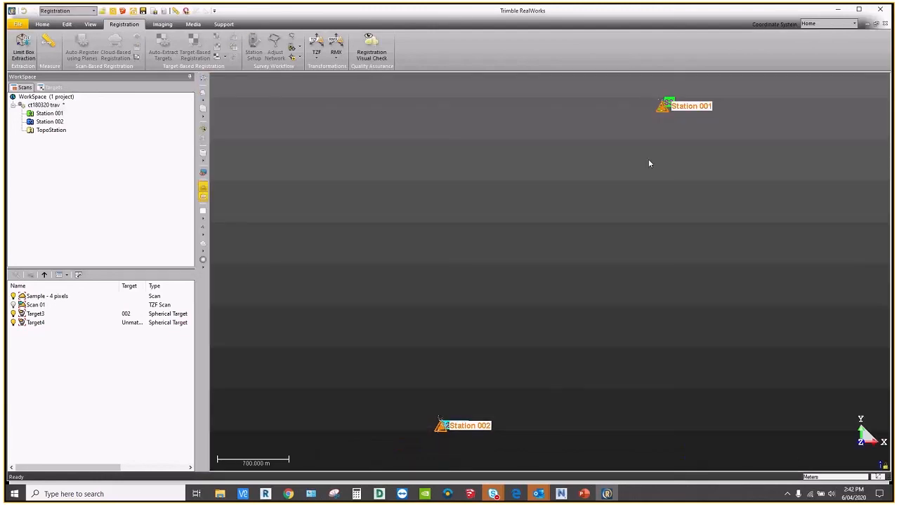
# Step: Examine from above where the Station 001 scan and the Station 002 scan lie in the 3D view
pyautogui.scroll(3, 664, 101)
pyautogui.scroll(5, 665, 100)
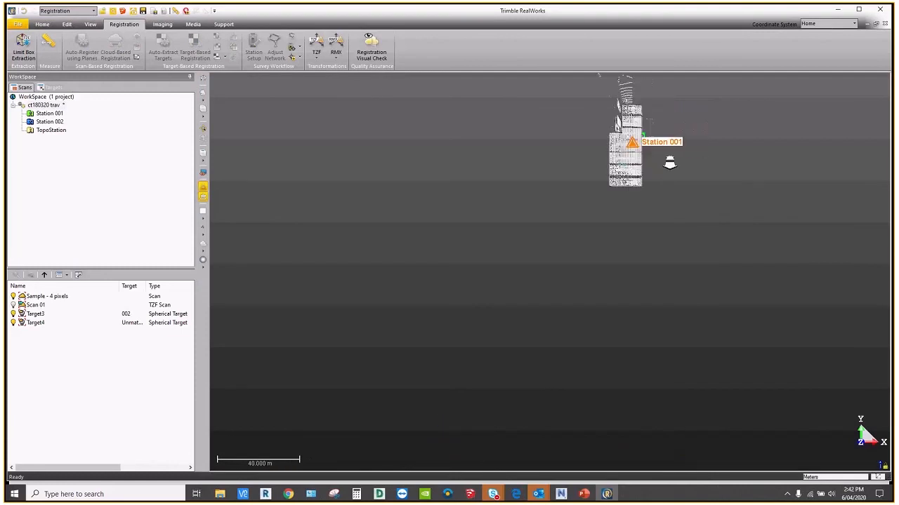
pyautogui.scroll(4, 636, 141)
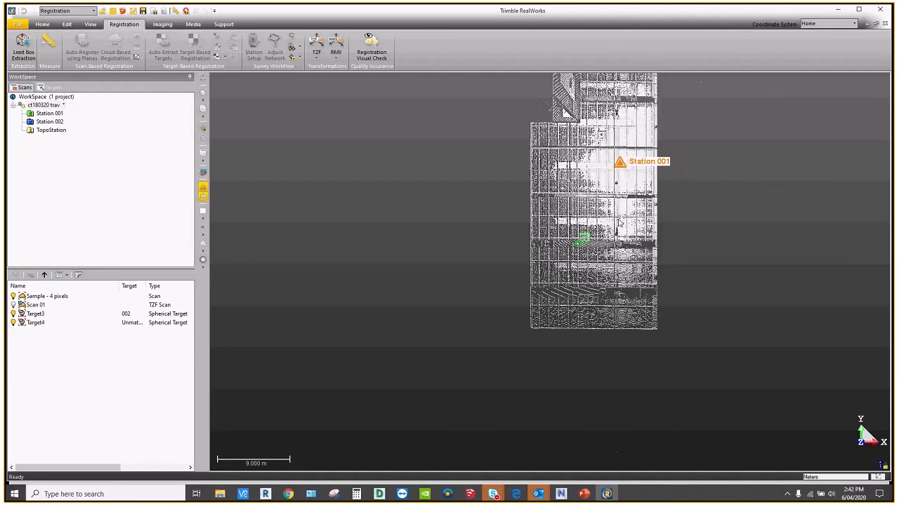
pyautogui.scroll(-4, 617, 219)
pyautogui.scroll(-3, 617, 204)
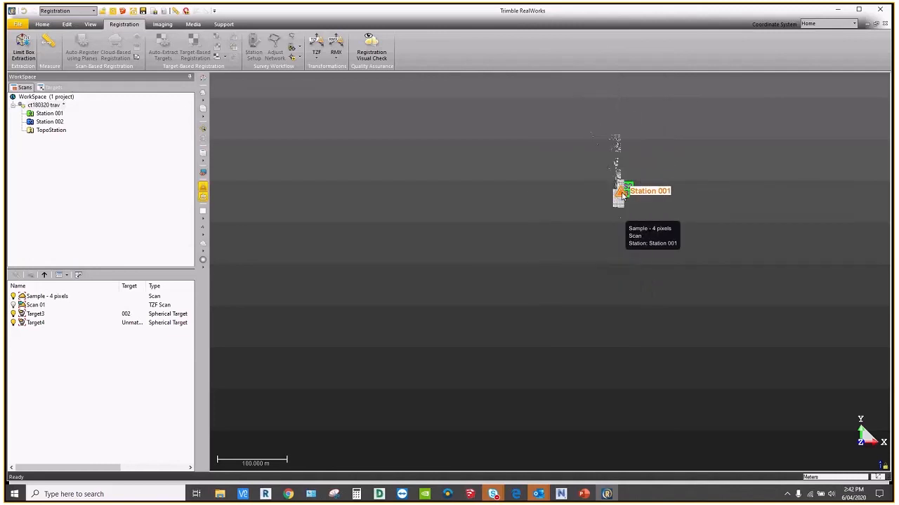
pyautogui.scroll(-2, 491, 244)
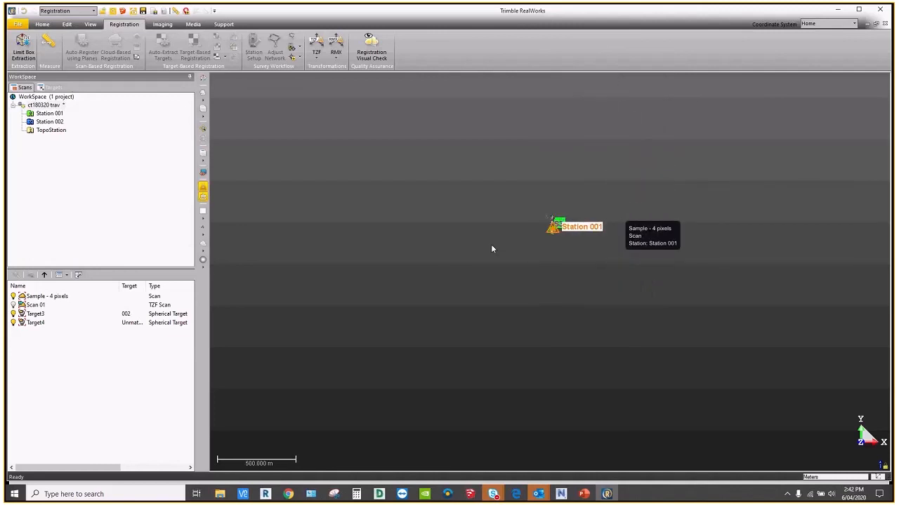
pyautogui.scroll(2, 491, 244)
pyautogui.scroll(2, 497, 376)
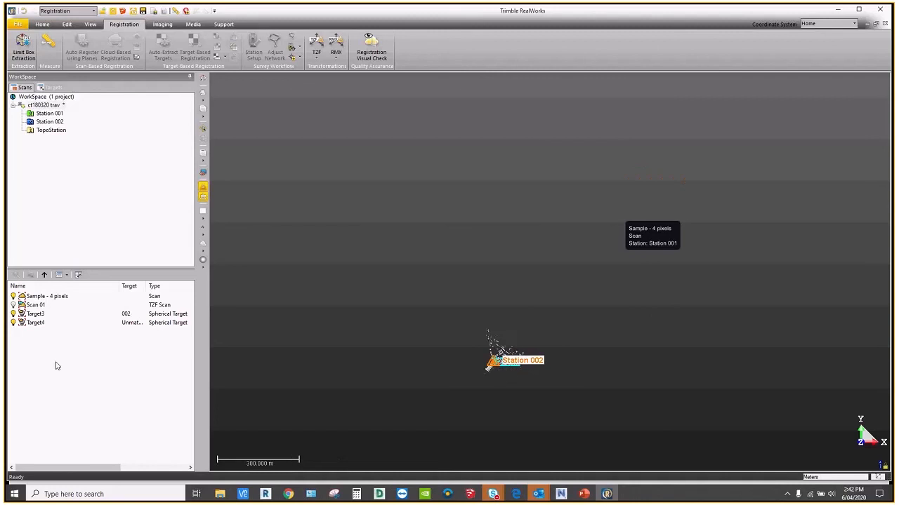
# Step: Start Station Setup on Station 002 and go back to Station 001 to examine the spherical Target4 up close in Scan 01
pyautogui.click(43, 276)
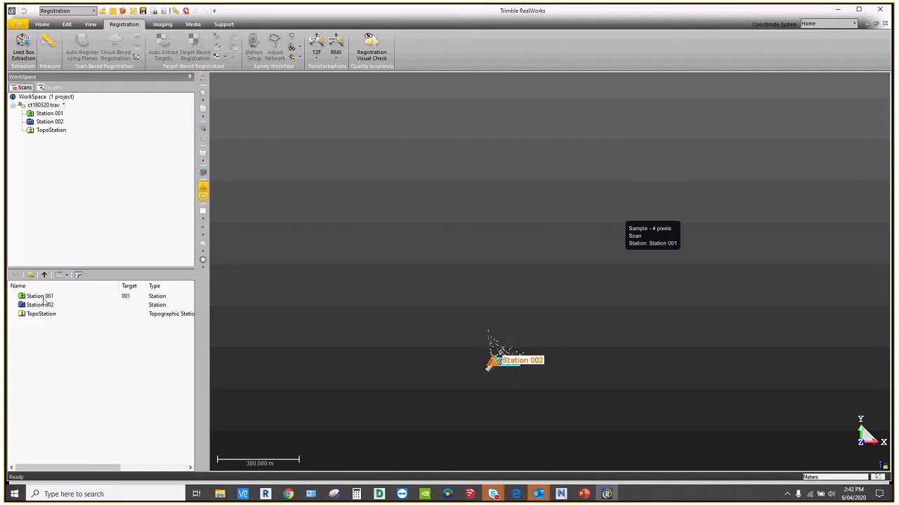
pyautogui.click(43, 306)
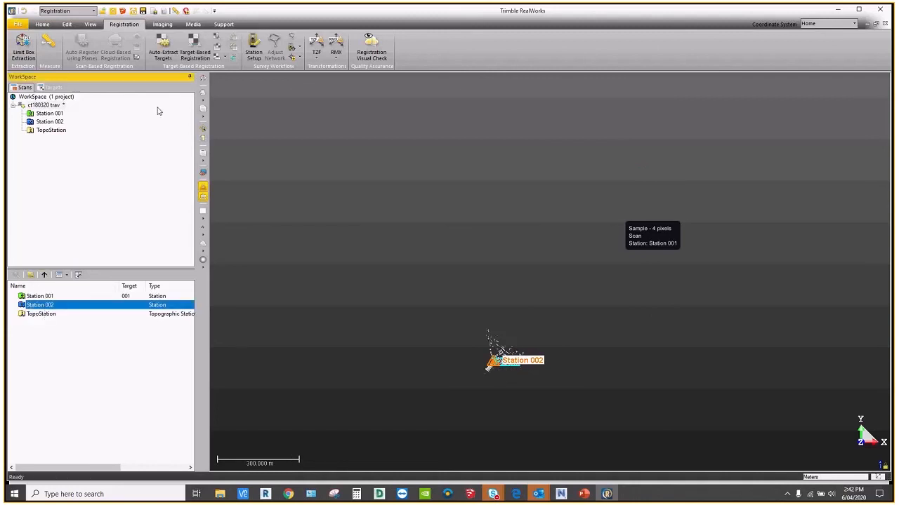
pyautogui.click(255, 50)
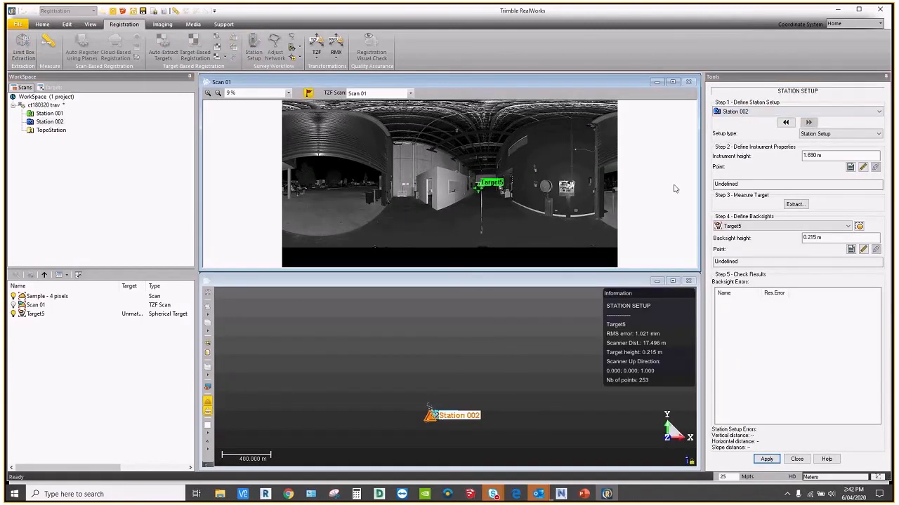
pyautogui.click(786, 123)
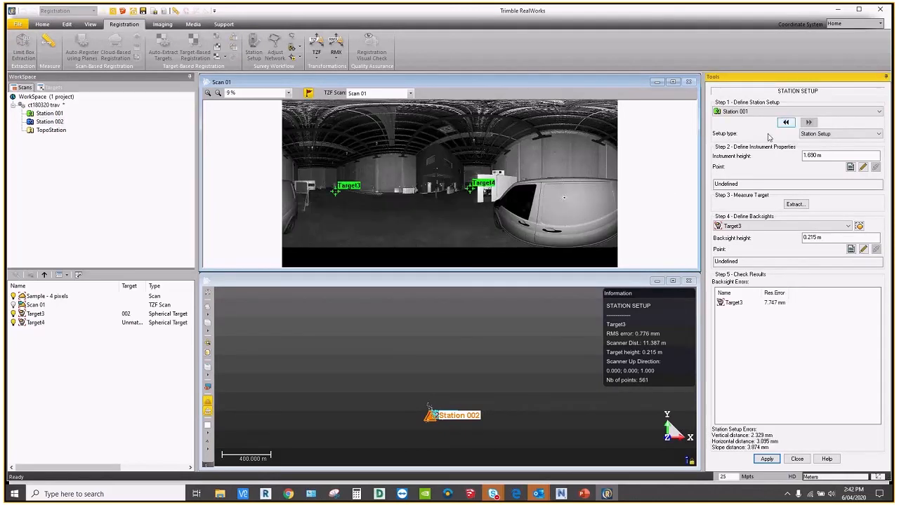
pyautogui.scroll(10, 472, 193)
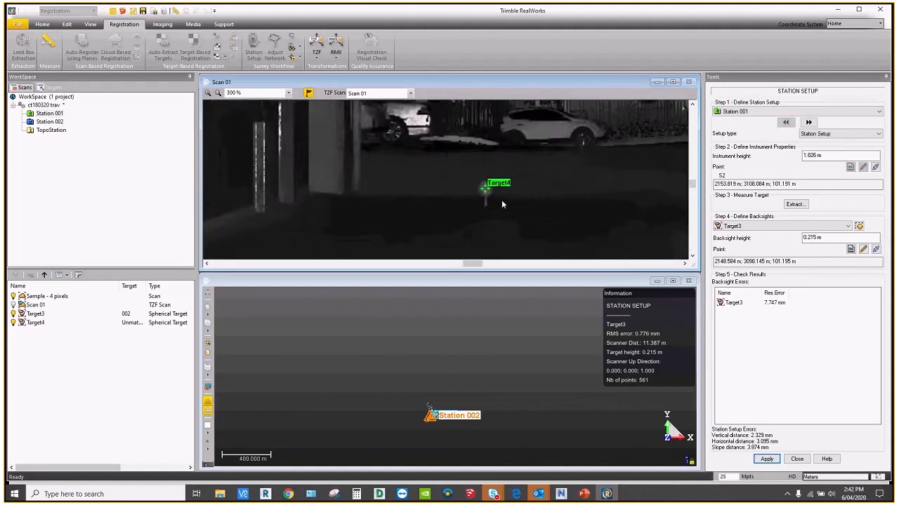
pyautogui.scroll(1, 495, 200)
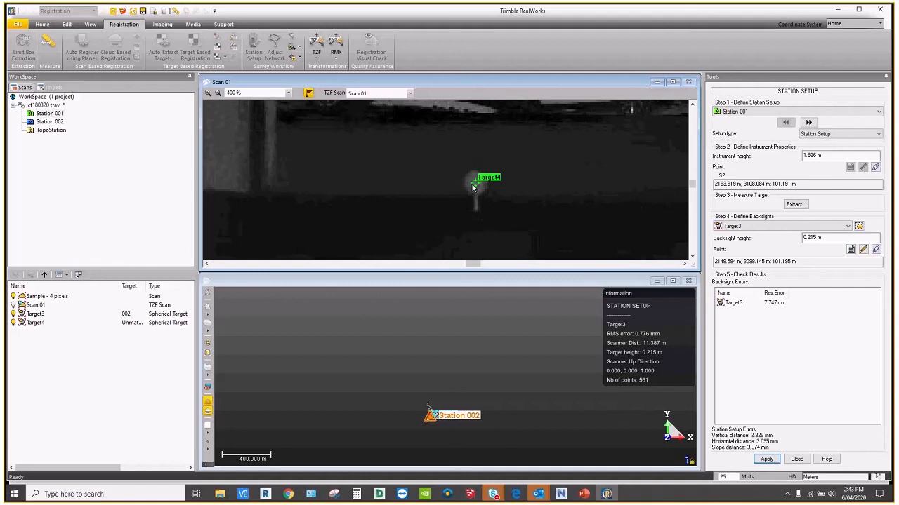
# Step: Return to Station 002 and set it over the known point Target4 measured from Station 001
pyautogui.click(809, 122)
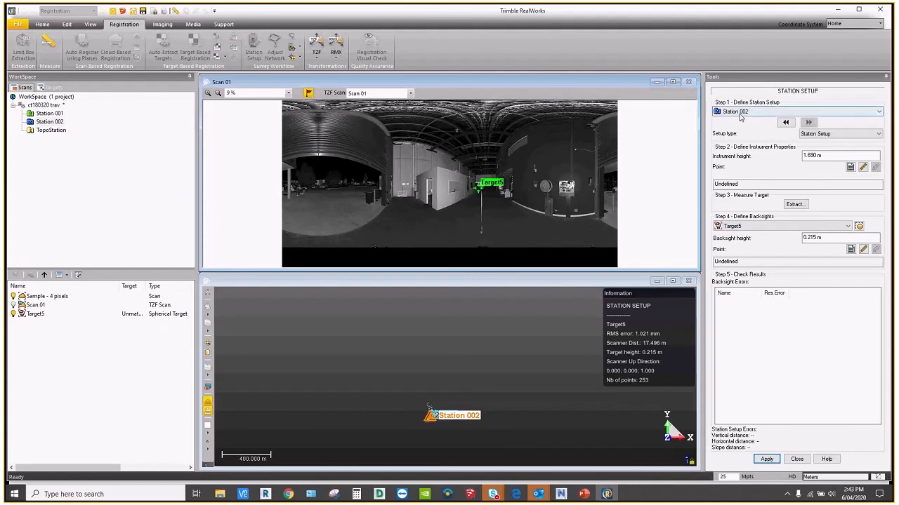
pyautogui.click(850, 167)
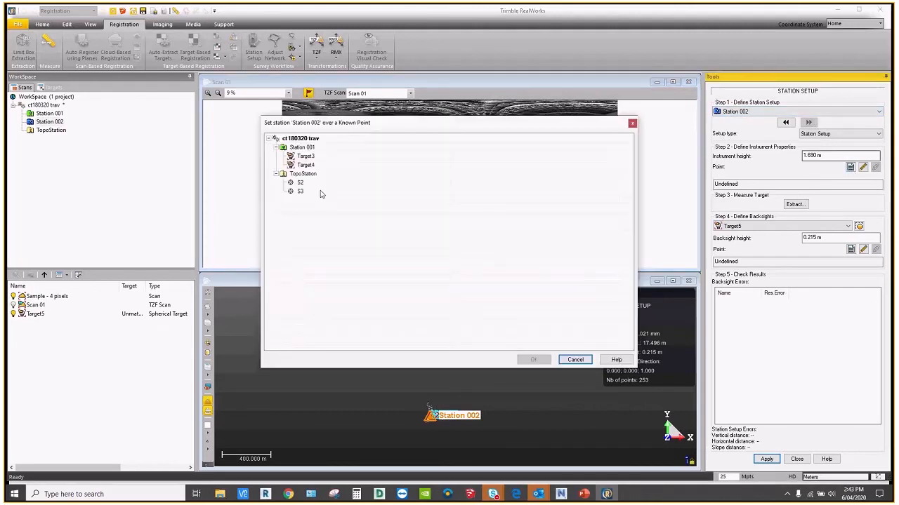
pyautogui.click(306, 165)
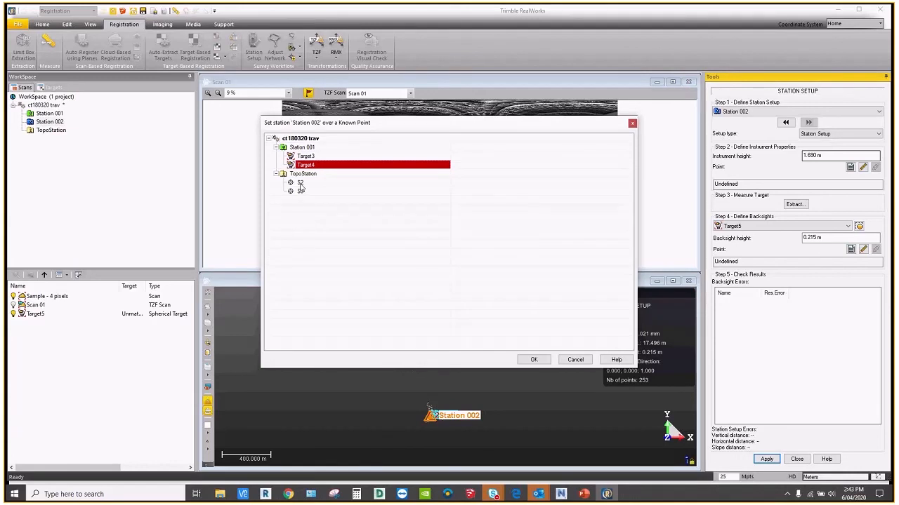
pyautogui.click(533, 361)
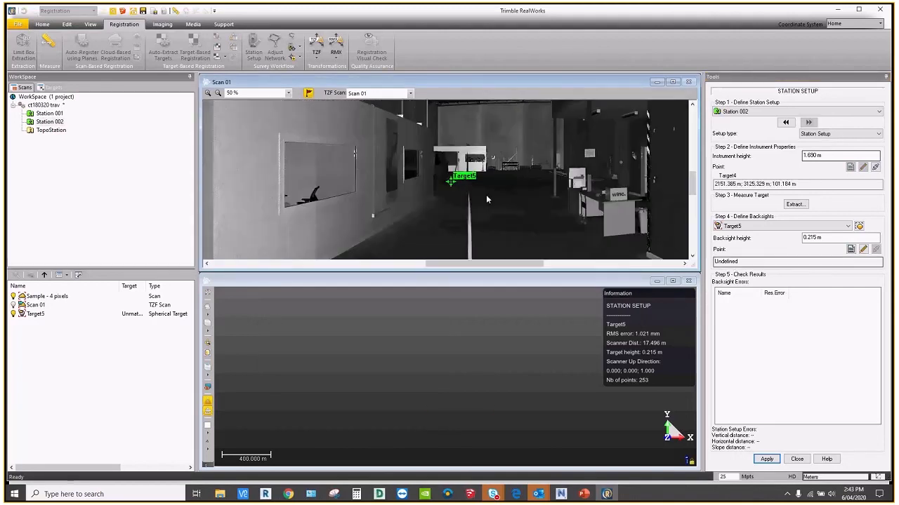
# Step: Match Station 002's backsight Target5 with topo point S2, apply the station setup, and close the tool
pyautogui.scroll(3, 486, 195)
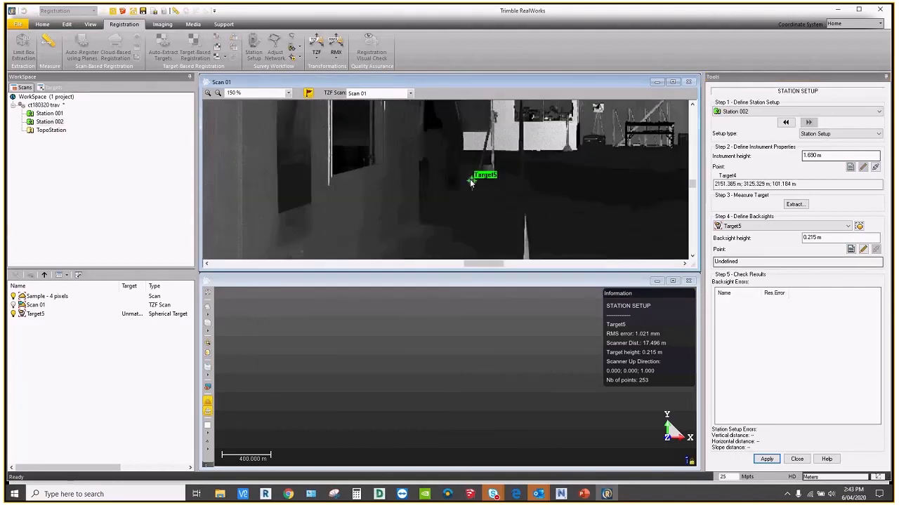
pyautogui.click(850, 250)
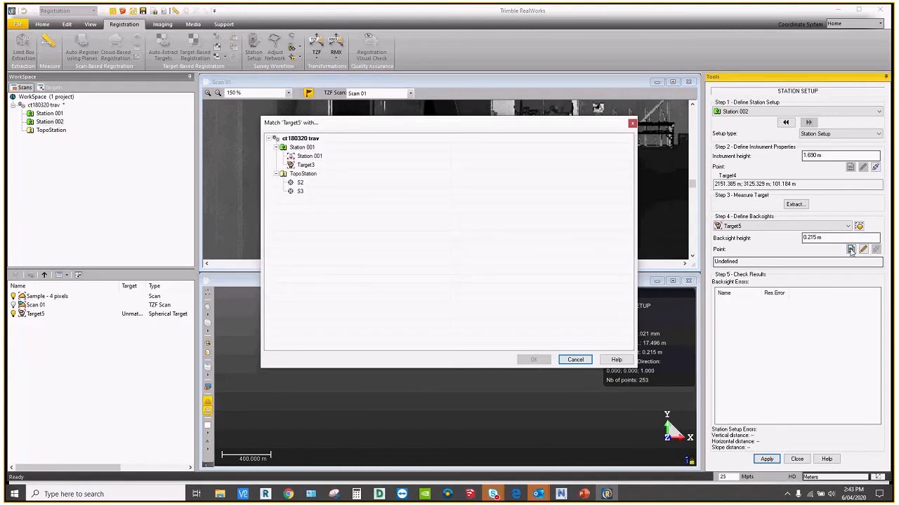
pyautogui.click(300, 183)
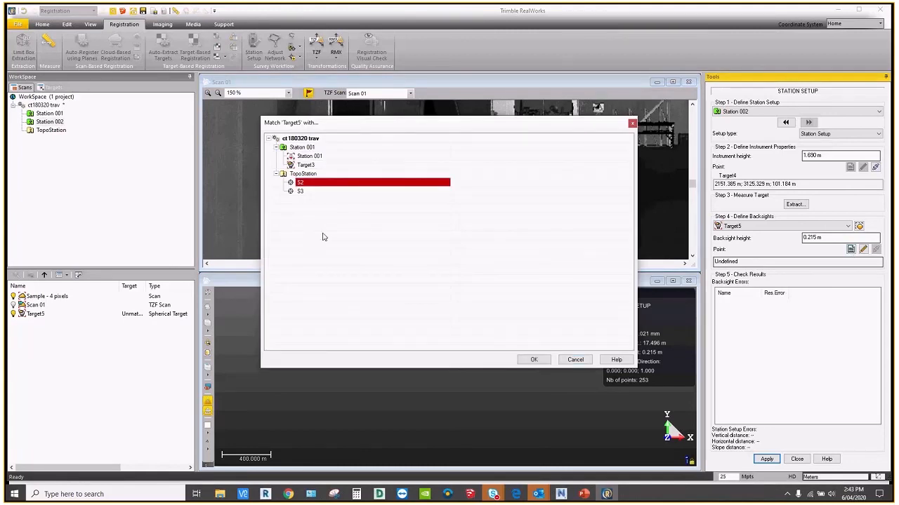
pyautogui.click(533, 359)
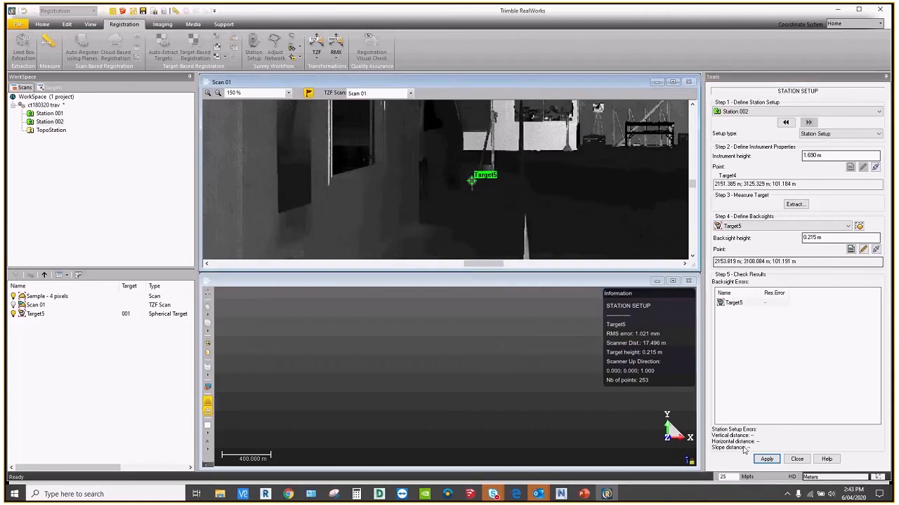
pyautogui.click(766, 459)
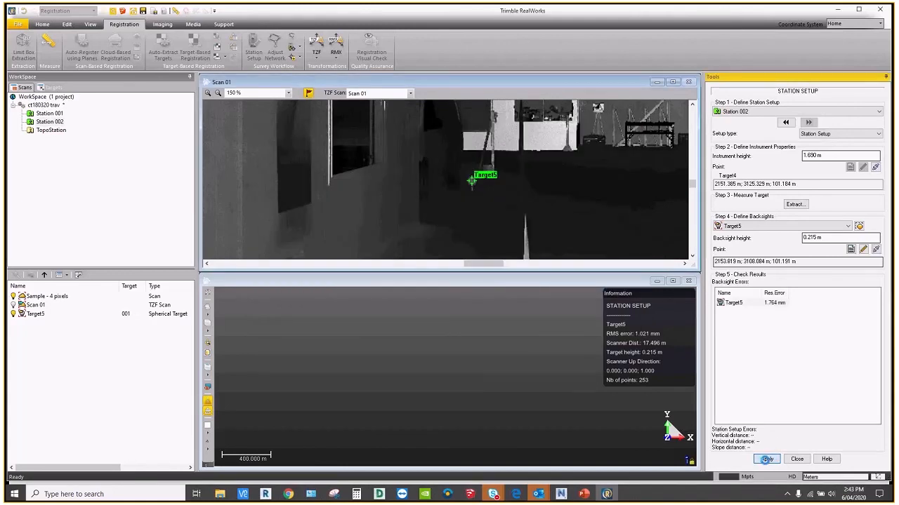
pyautogui.click(766, 459)
pyautogui.click(798, 460)
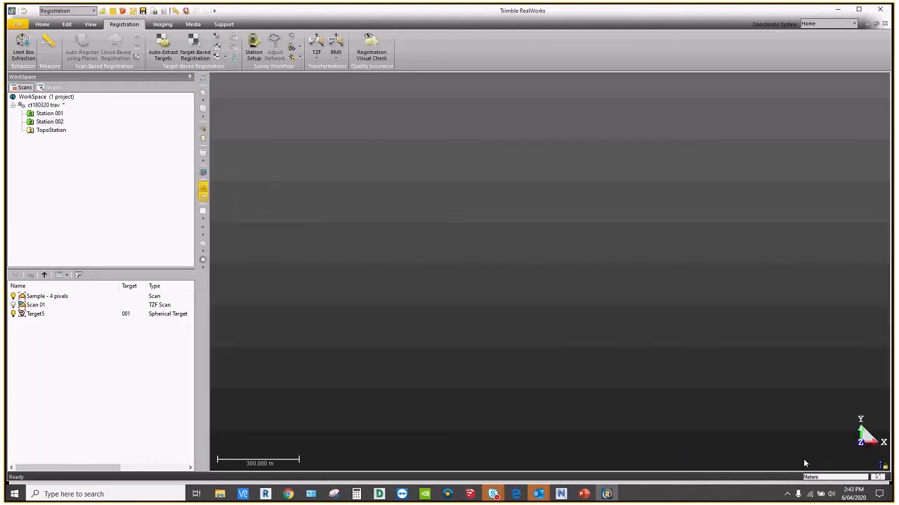
# Step: Fit the whole project in the 3D view, examine how the two stations' scans align from above, and list the project's stations
pyautogui.click(90, 24)
pyautogui.click(111, 43)
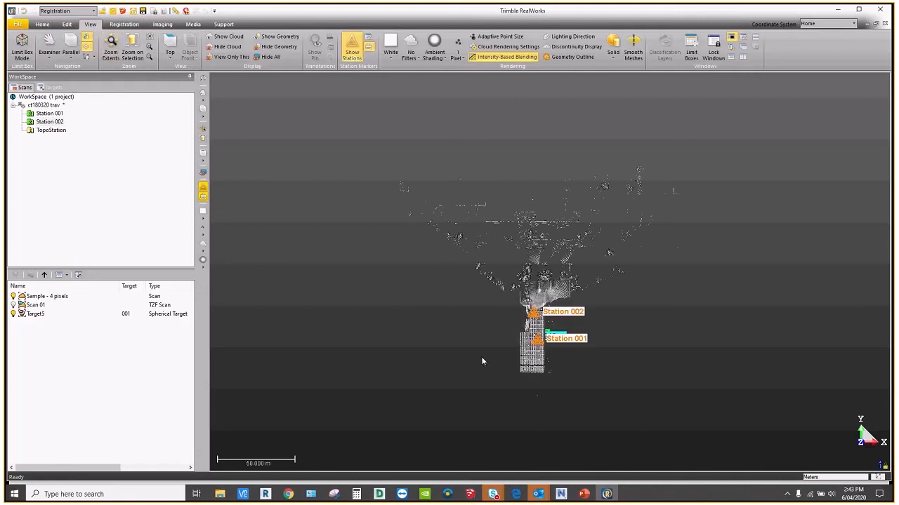
pyautogui.scroll(2, 520, 242)
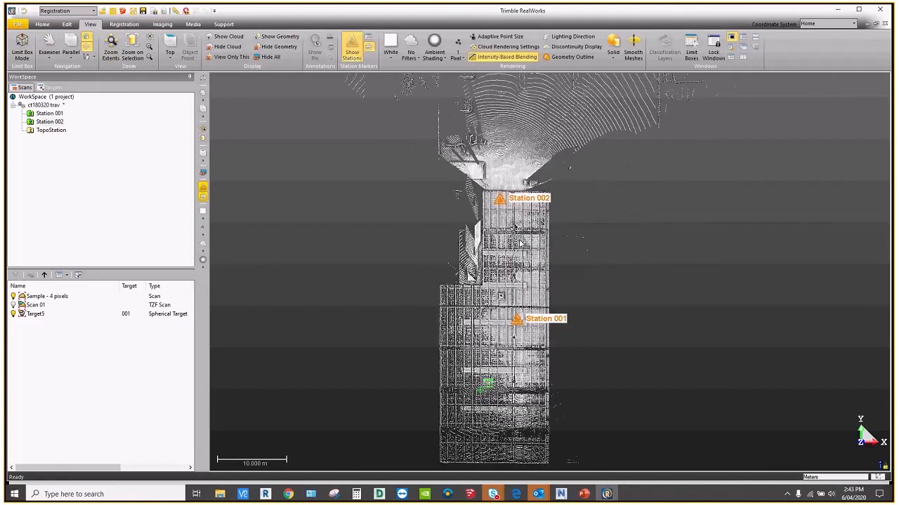
pyautogui.scroll(-2, 502, 379)
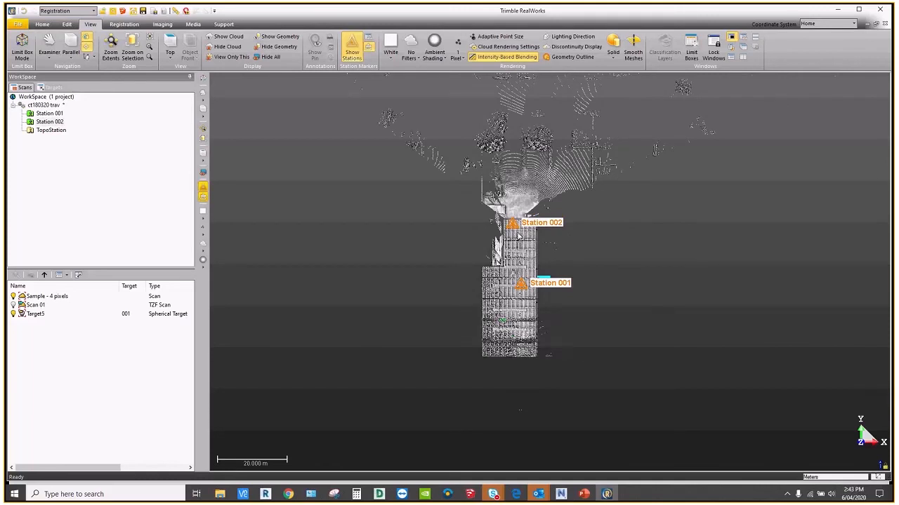
pyautogui.moveTo(514, 226)
pyautogui.moveTo(524, 283)
pyautogui.moveTo(510, 172)
pyautogui.click(44, 275)
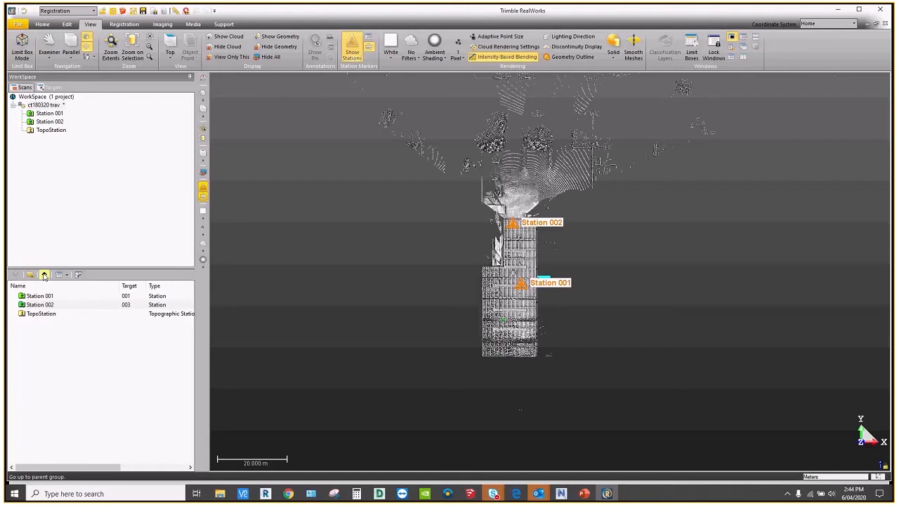
# Step: Tilt the 3D view and inspect the combined building scans around Station 001 up close
pyautogui.click(124, 24)
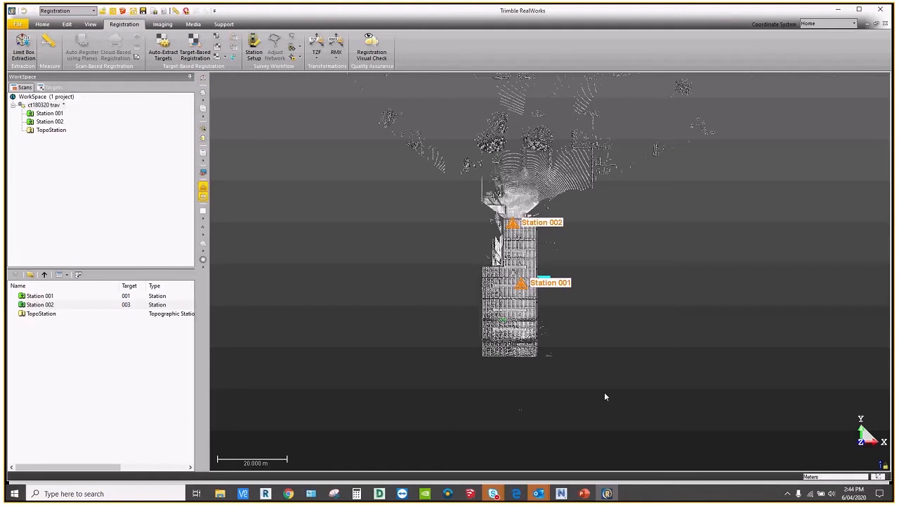
pyautogui.scroll(-2, 599, 334)
pyautogui.scroll(2, 485, 351)
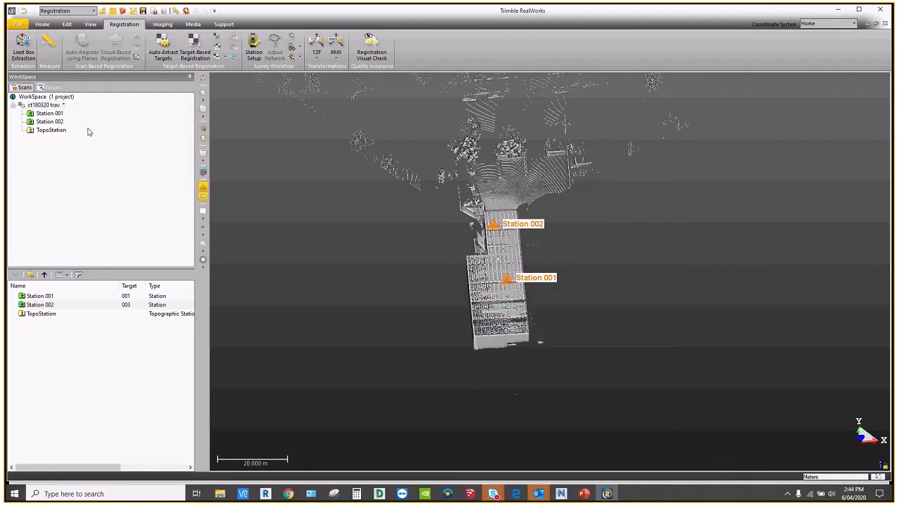
pyautogui.scroll(2, 491, 333)
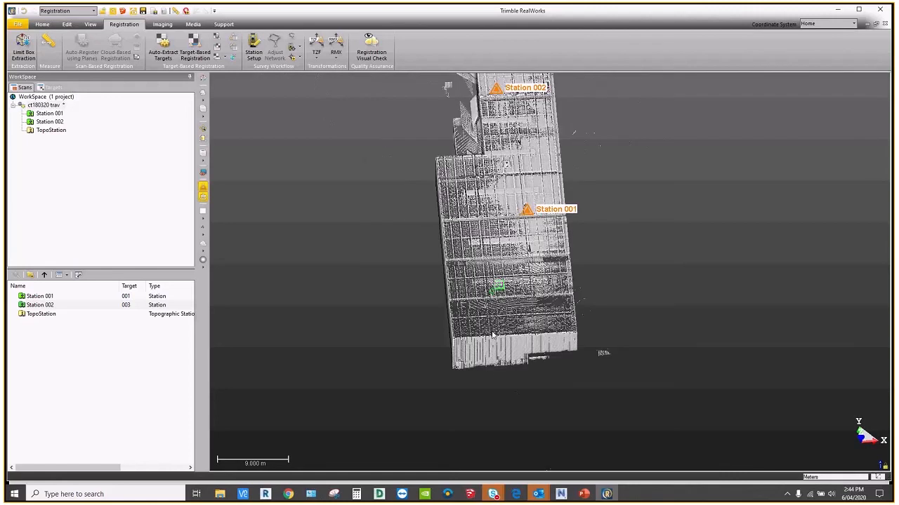
pyautogui.moveTo(493, 334)
# Step: Look at the project in Production mode and return to the registered stations in Registration mode
pyautogui.click(94, 12)
pyautogui.click(84, 31)
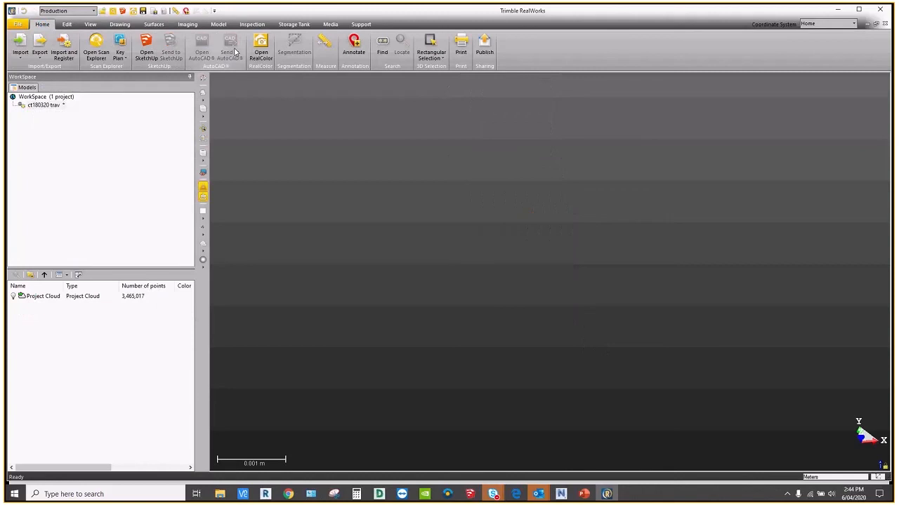
pyautogui.click(93, 11)
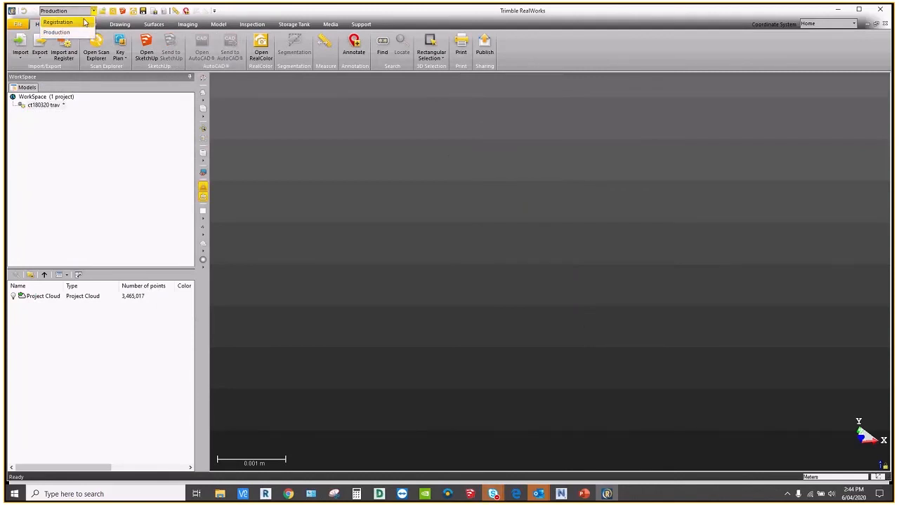
pyautogui.click(84, 22)
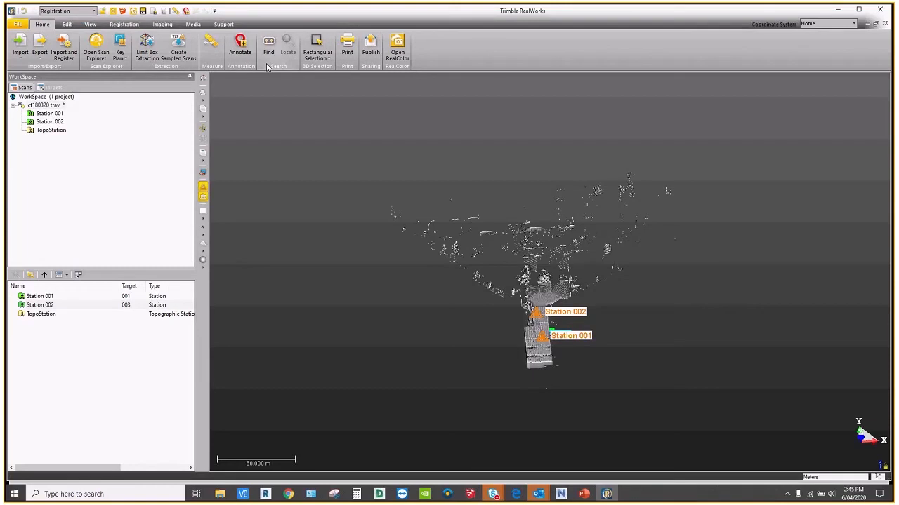
pyautogui.scroll(2, 539, 380)
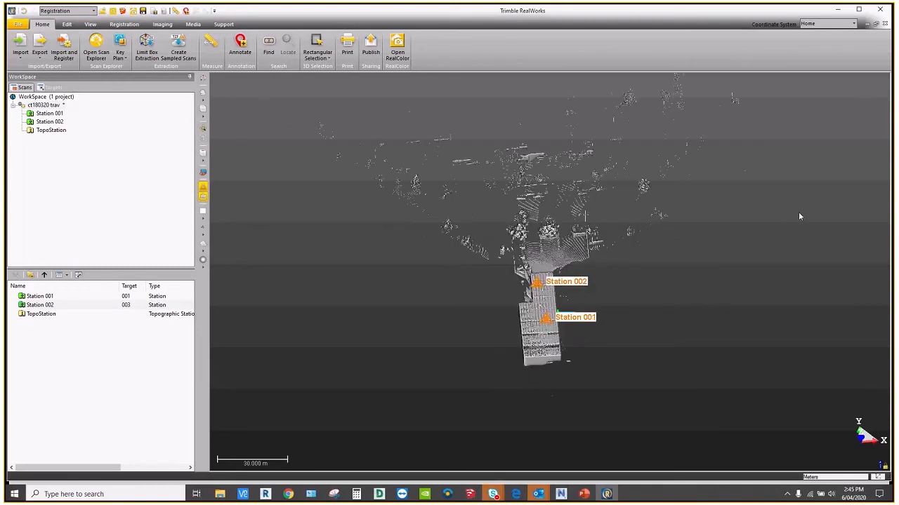
# Step: Switch to the PowerPoint slide show, advance to the closing Questions slide, and end the show
pyautogui.click(584, 494)
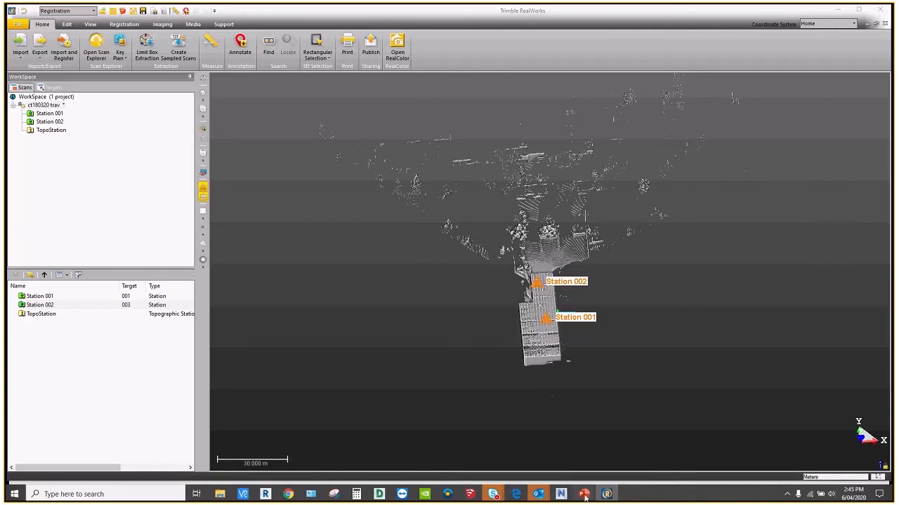
pyautogui.click(634, 456)
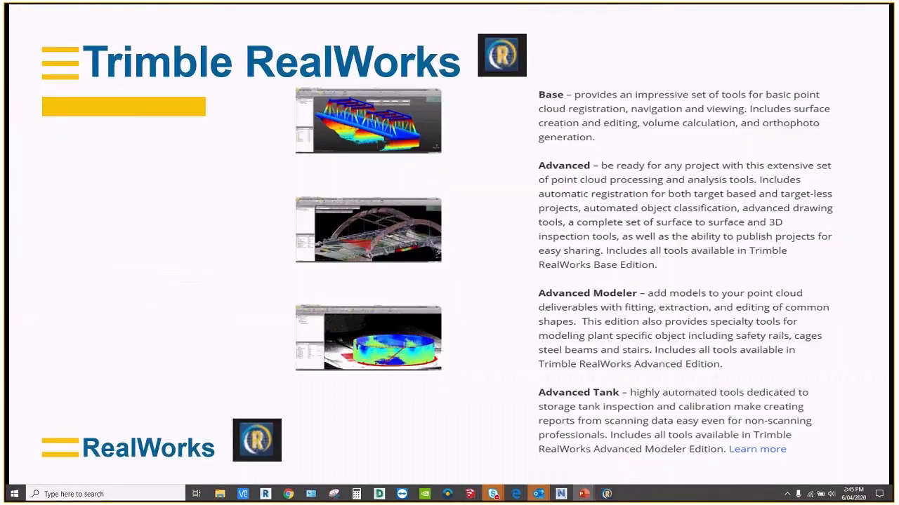
pyautogui.click(525, 301)
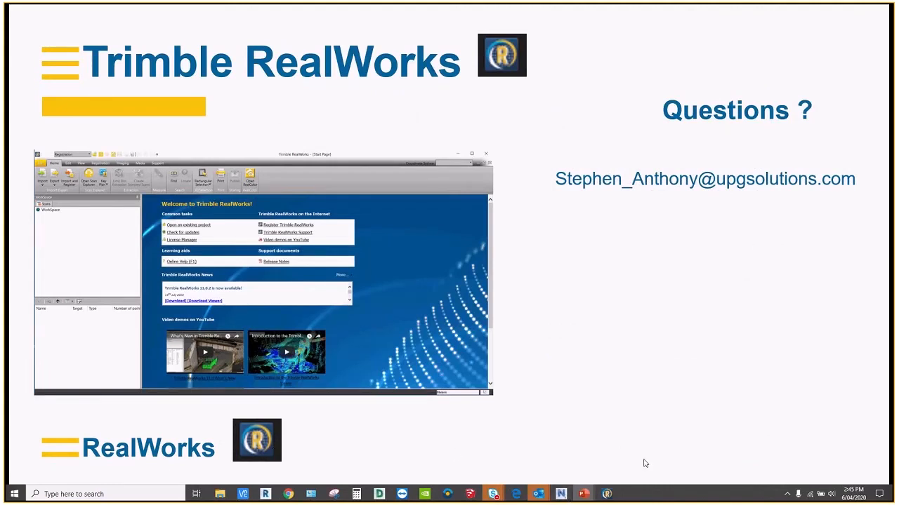
pyautogui.press('Escape')
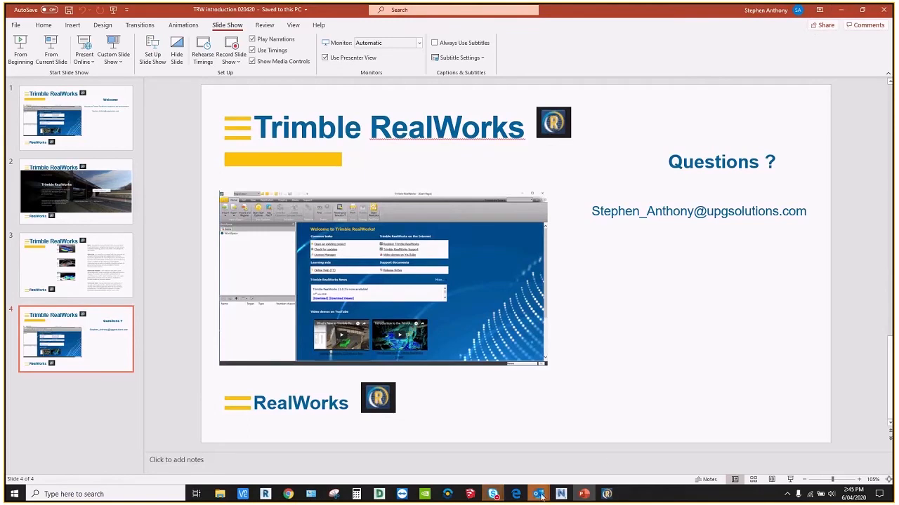
# Step: Switch to the Skype for Business meeting window of the Trimble RealWorks introduction
pyautogui.moveTo(538, 494)
pyautogui.moveTo(493, 494)
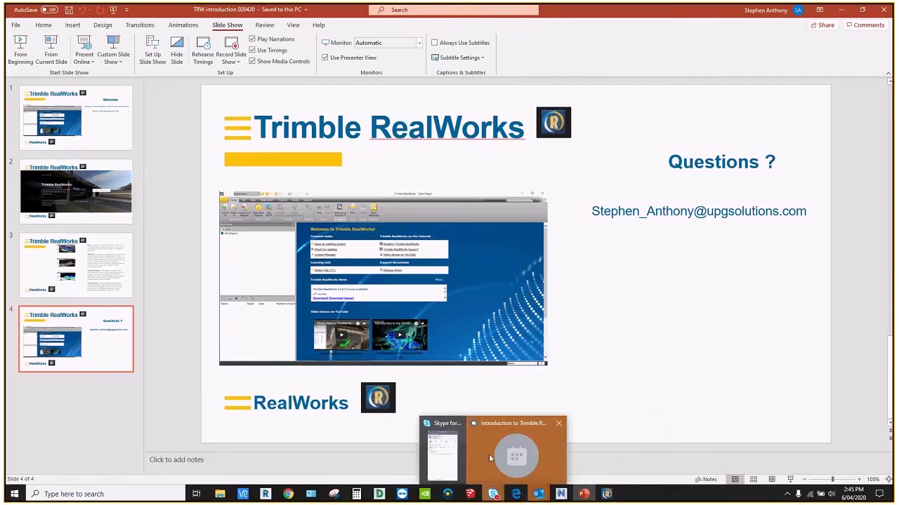
pyautogui.click(488, 454)
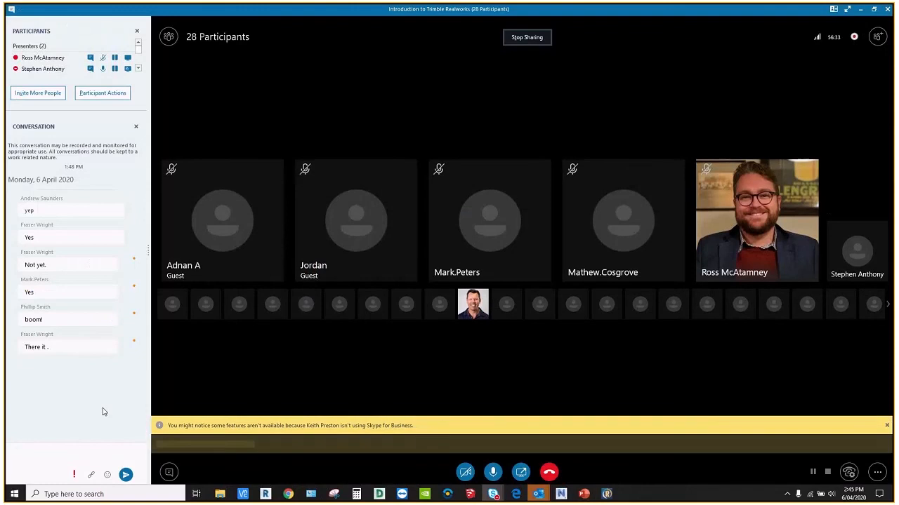